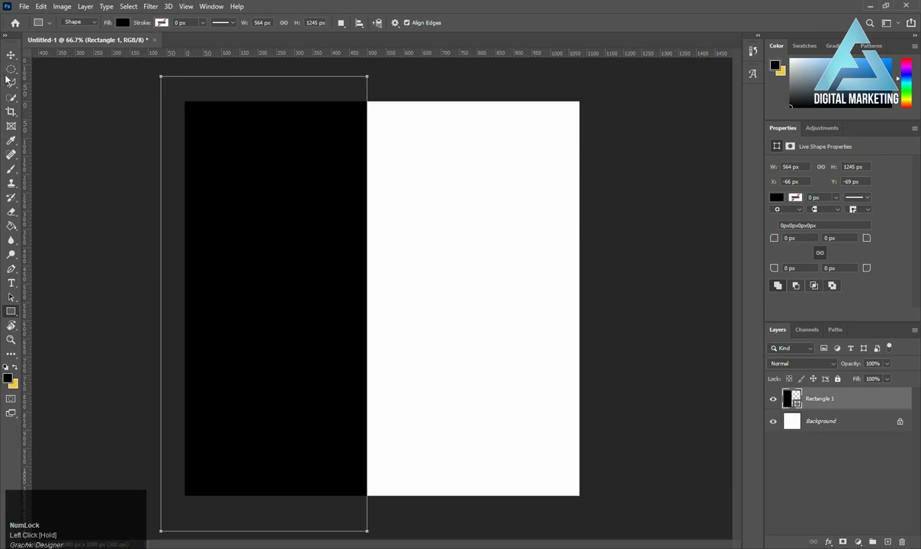
Duplicate the black rectangle and place the copy along the canvas's right side at about X 890 px, Y -69 px.
click(11, 54)
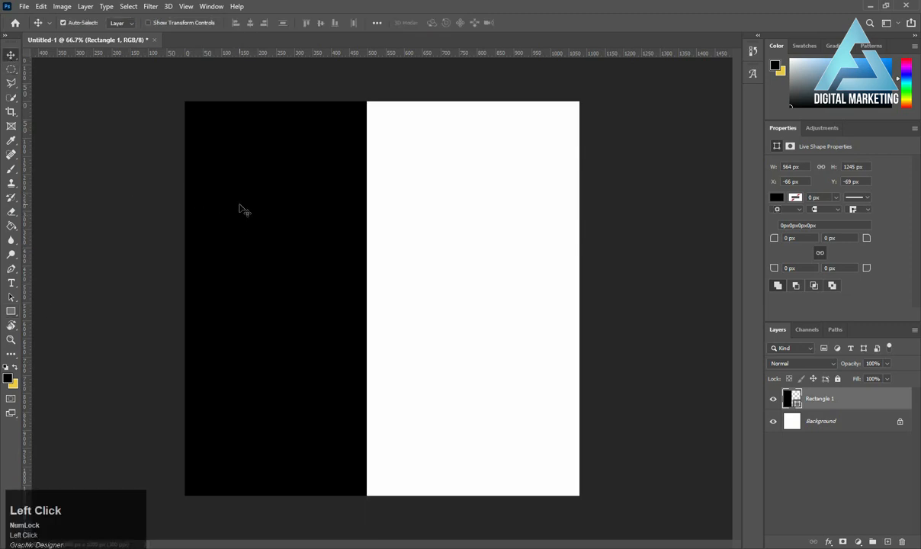
drag(242, 212, 595, 255)
Nudge the original black rectangle horizontally to X -169 px to narrow the band on the canvas's left side.
click(321, 247)
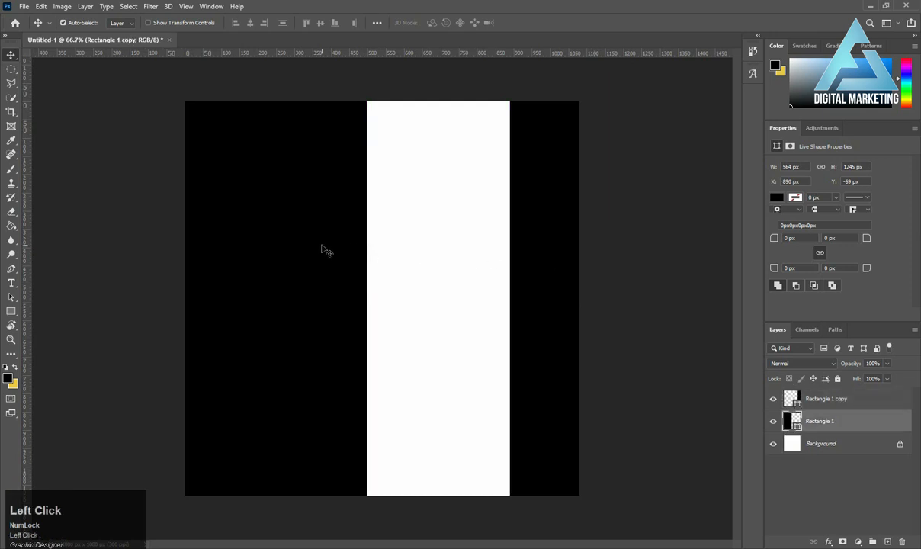
key(Left)
key(Left)
key(Left)
key(Left)
key(Left)
key(Left)
key(Left)
key(Left)
key(Left)
key(Left)
key(Left)
key(Left)
key(Left)
key(Left)
key(Left)
key(Left)
key(Left)
key(Left)
key(Left)
key(Left)
key(Left)
key(Left)
key(Left)
key(Left)
key(Left)
key(Left)
key(Left)
key(Left)
key(Left)
key(Left)
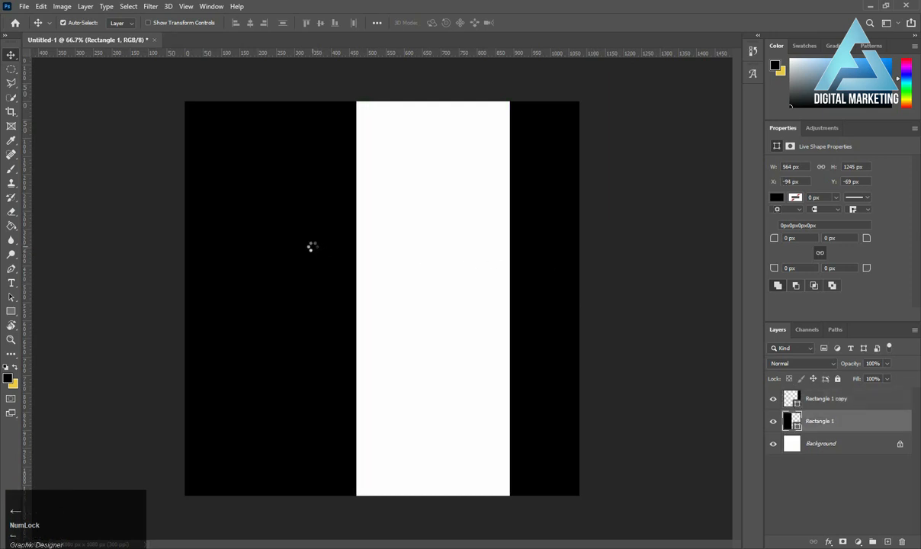
key(Left)
key(Left)
key(Left)
key(Left)
key(Left)
key(Left)
key(Left)
key(Left)
key(Left)
key(Left)
key(Left)
key(Left)
key(Left)
key(Left)
key(Left)
key(Left)
key(Left)
key(Left)
key(Left)
key(Left)
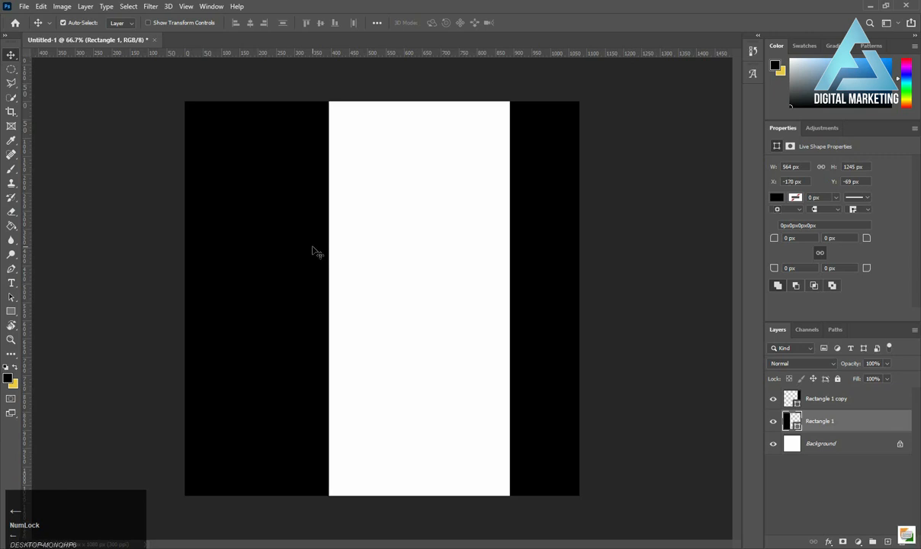
key(Left)
key(Left)
key(Left)
key(Left)
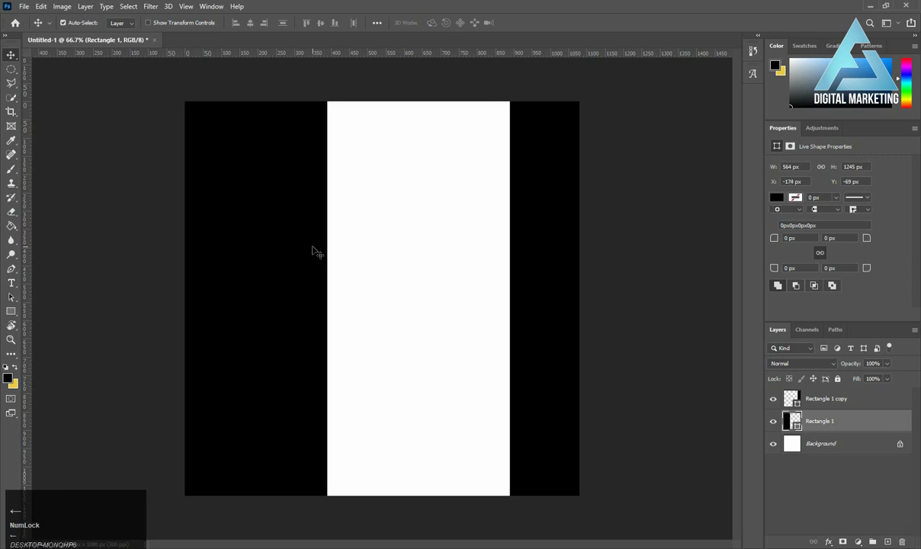
key(Right)
key(Right)
key(Right)
key(Right)
key(Right)
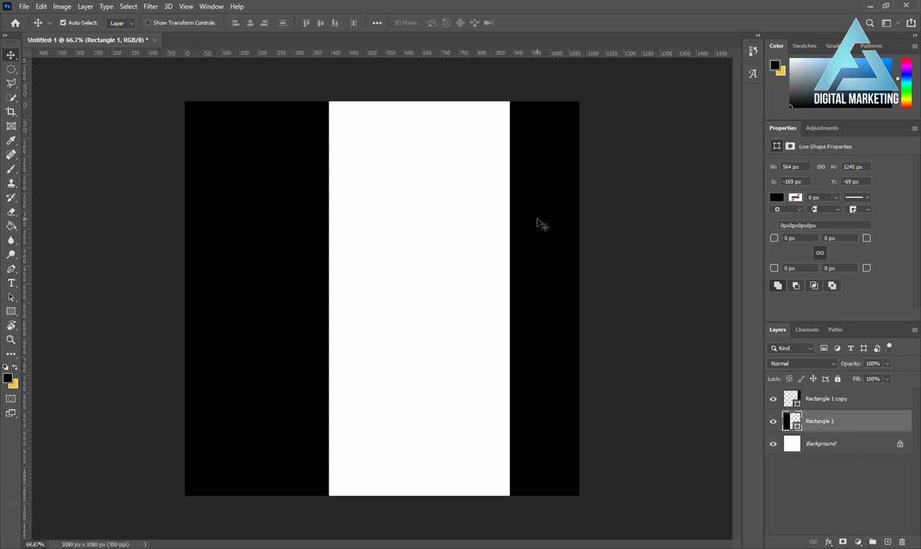
Draw a black rectangle about 350 × 92 px over the canvas's upper-right edge, at about X 808 px, Y -50 px.
click(12, 315)
drag(479, 83, 608, 117)
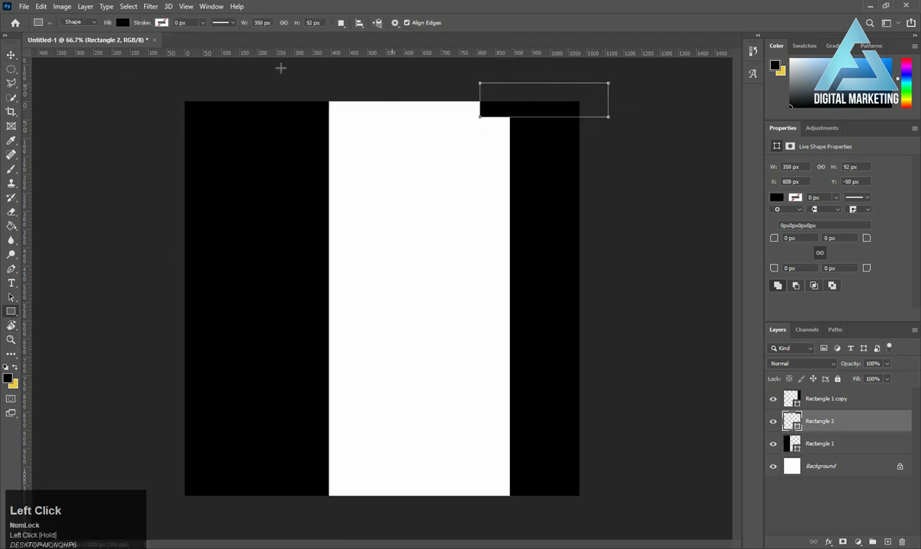
click(11, 55)
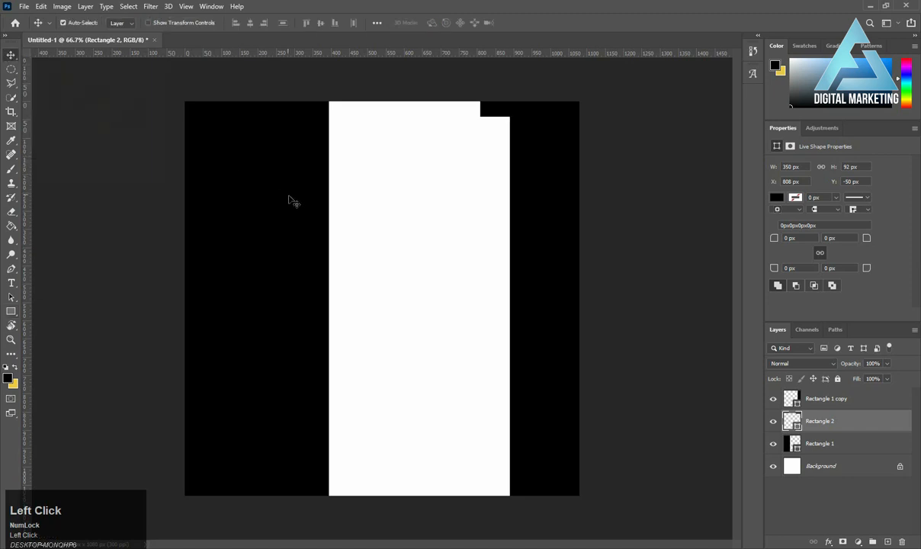
Change the fill of Rectangle 1, the left band, to dark red bb0000.
click(839, 442)
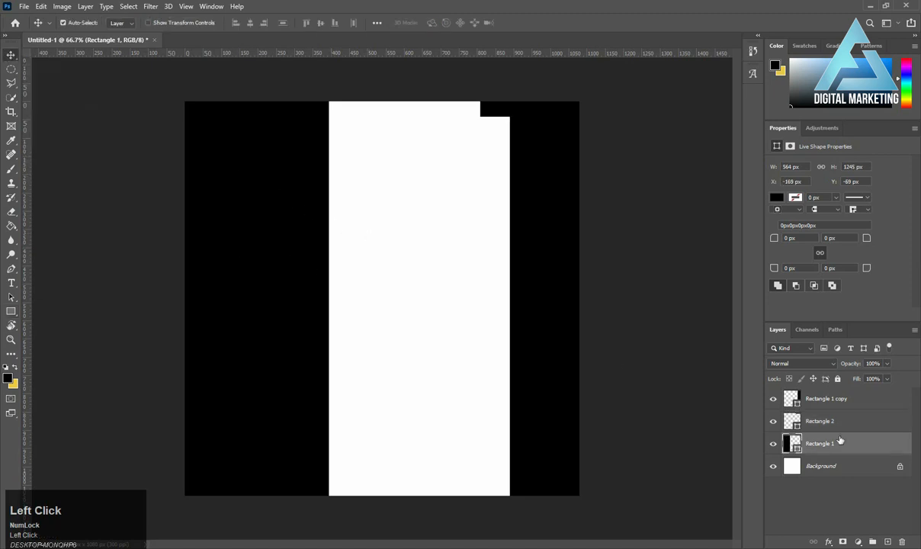
double_click(796, 449)
mouse_move(588, 375)
mouse_down()
mouse_move(602, 404)
mouse_move(606, 373)
mouse_move(614, 396)
mouse_up()
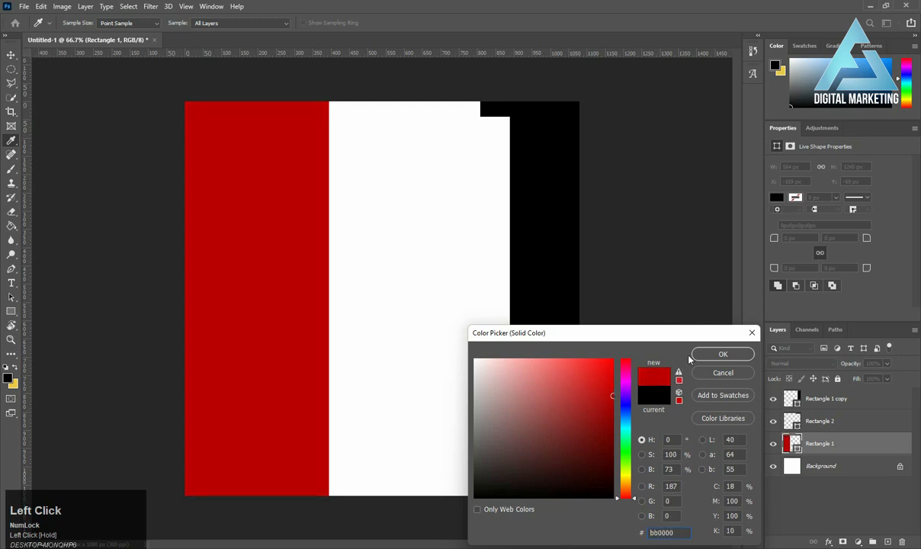
click(723, 354)
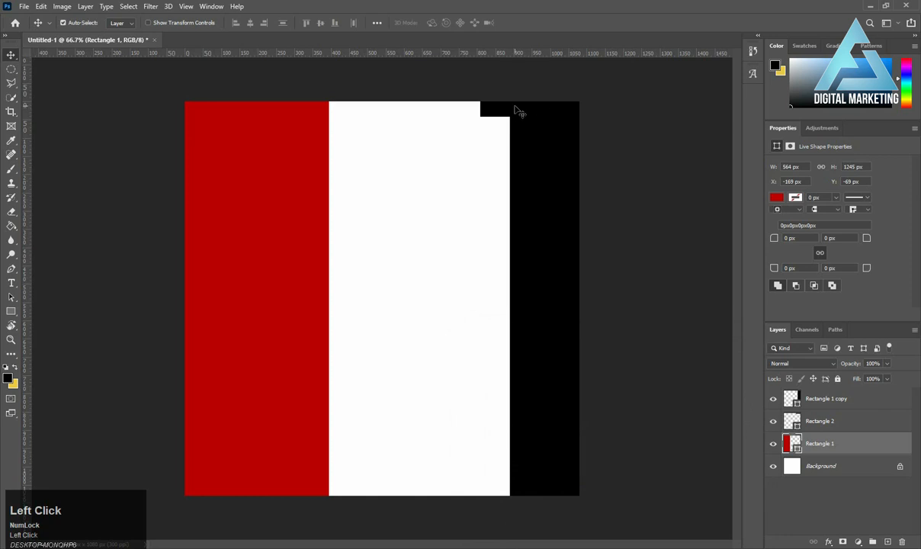
Recolour Rectangle 1 copy, the right band, with the red bb0000 sampled from the left band.
click(816, 398)
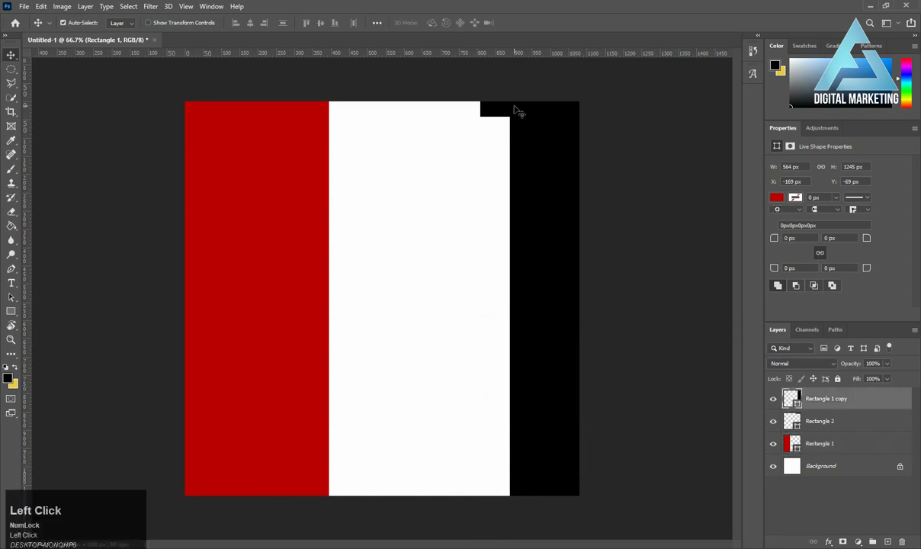
double_click(799, 404)
click(243, 220)
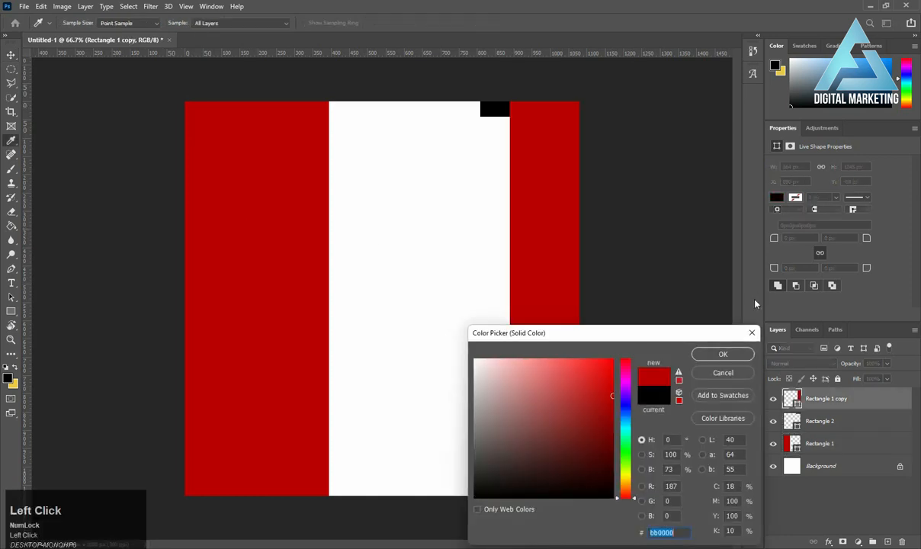
click(721, 354)
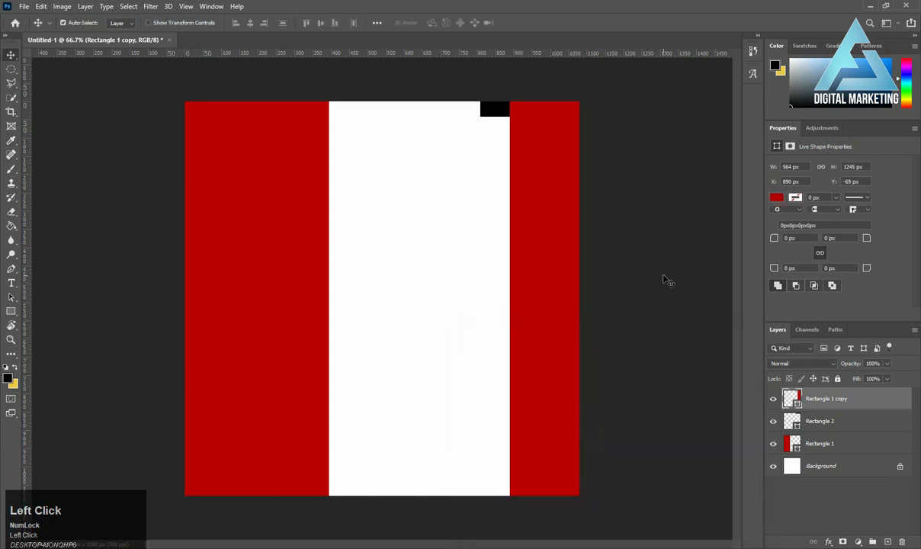
Recolour Rectangle 2, the small strip at the canvas's upper edge, with the red sampled from the right band.
click(488, 120)
double_click(797, 429)
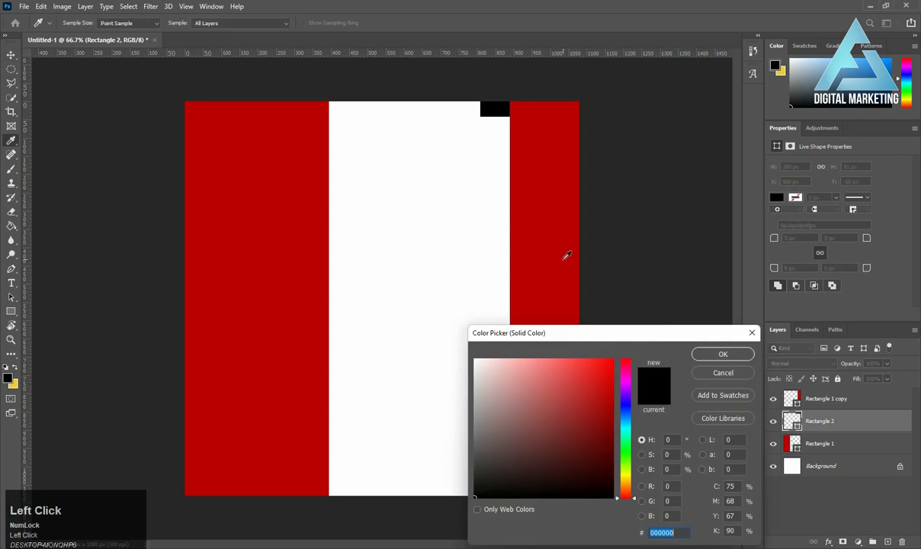
click(535, 241)
click(697, 353)
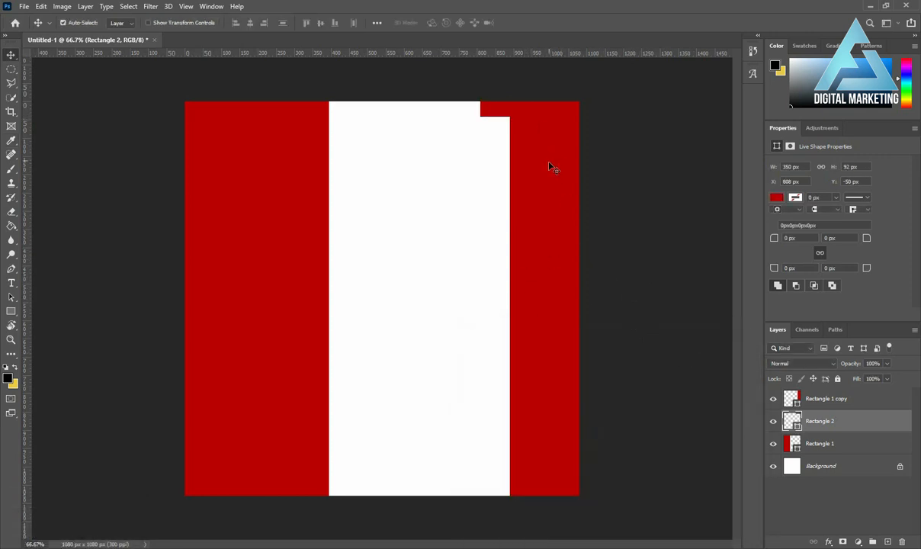
Set the fill of Rectangle 1 copy, the right band, to black 000000.
click(793, 399)
double_click(798, 407)
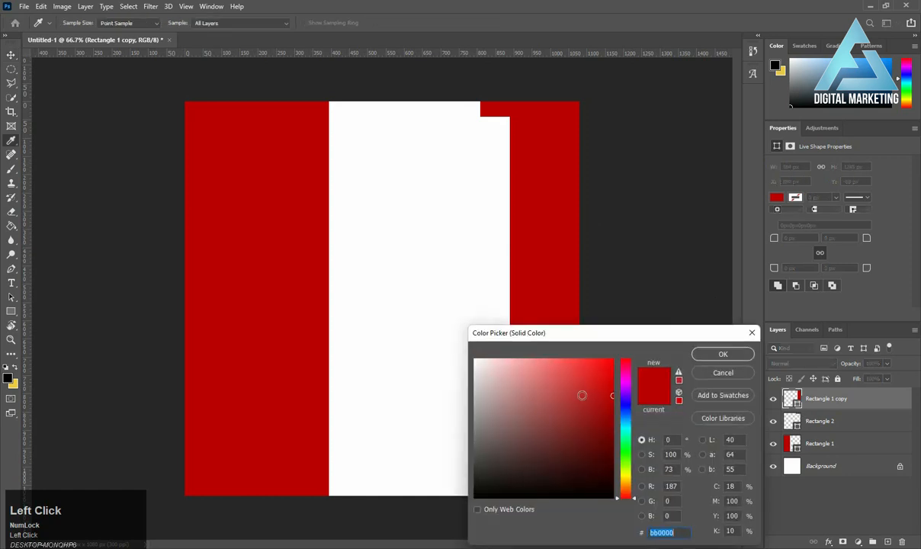
drag(545, 379, 470, 501)
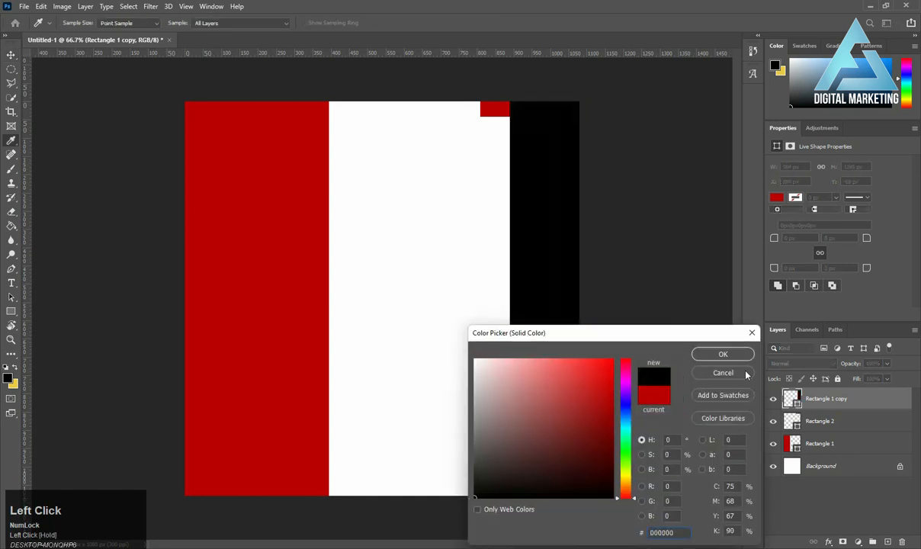
click(705, 353)
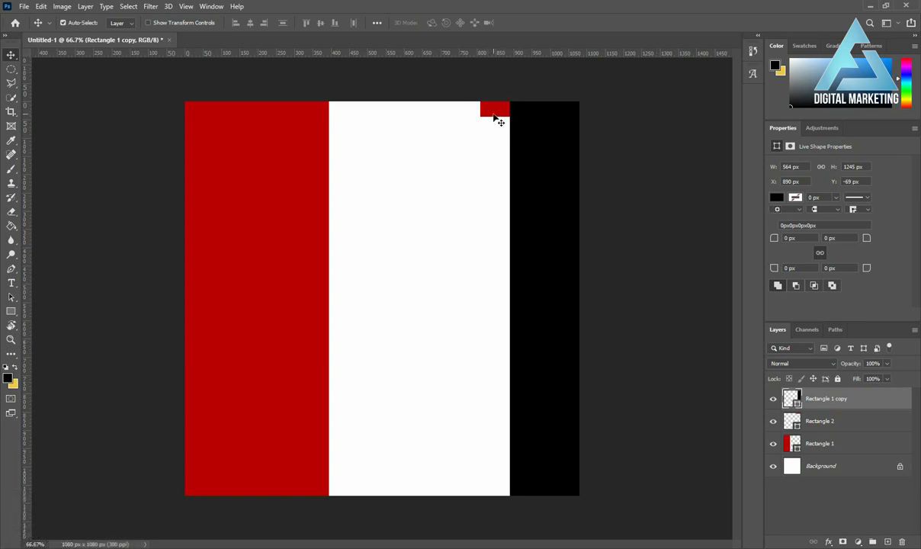
Move the Rectangle 2 layer above Rectangle 1 copy so the red strip covers the black band.
drag(793, 415, 789, 373)
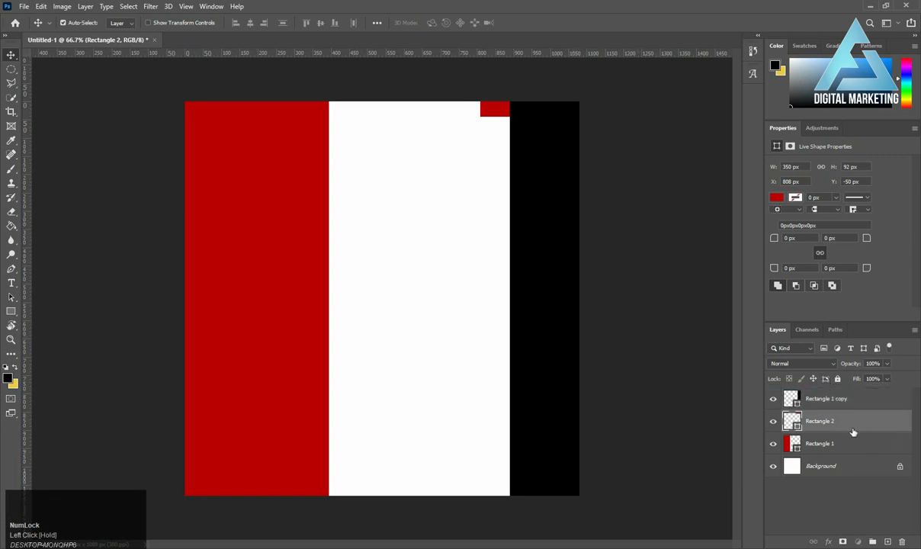
drag(845, 421, 839, 392)
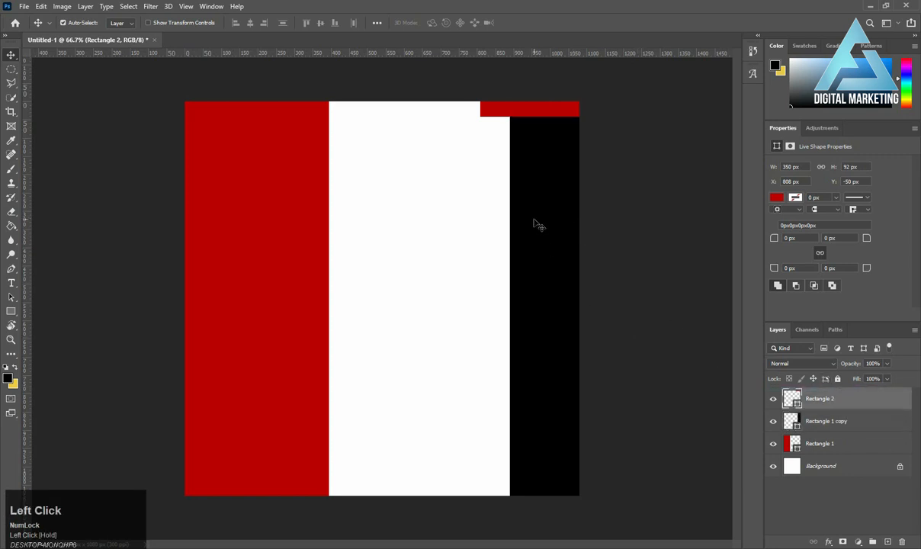
Duplicate the red strip, rotate the copy 90°, and place it vertically along the right edge of the canvas's upper-right corner.
click(538, 109)
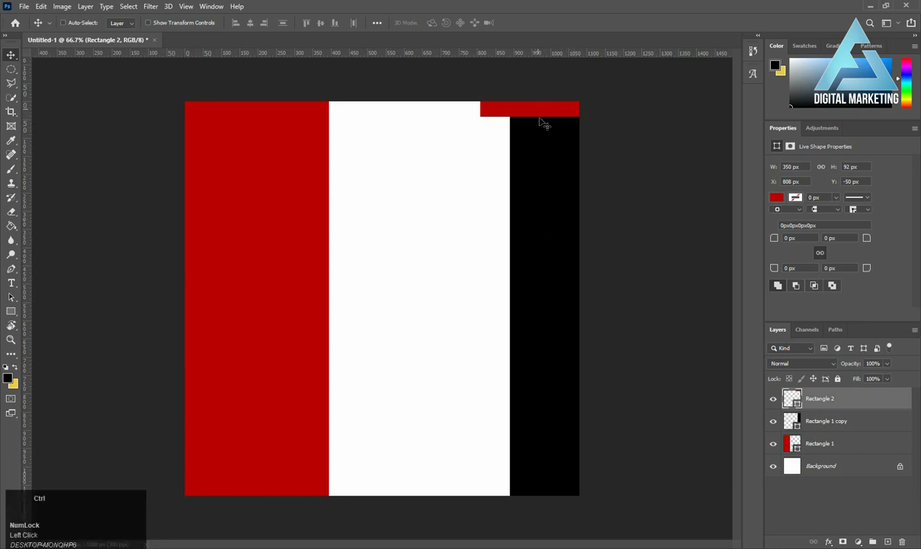
key(ctrl+j)
key(ctrl+t)
drag(672, 114, 539, 166)
drag(543, 128, 577, 155)
key(Return)
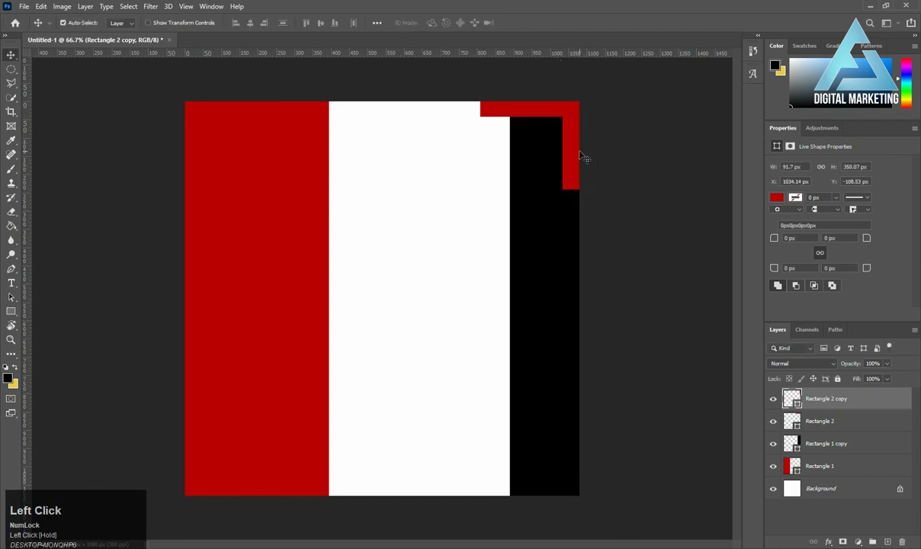
Nudge the horizontal red strip up about 10 px to make its visible part thinner.
click(576, 143)
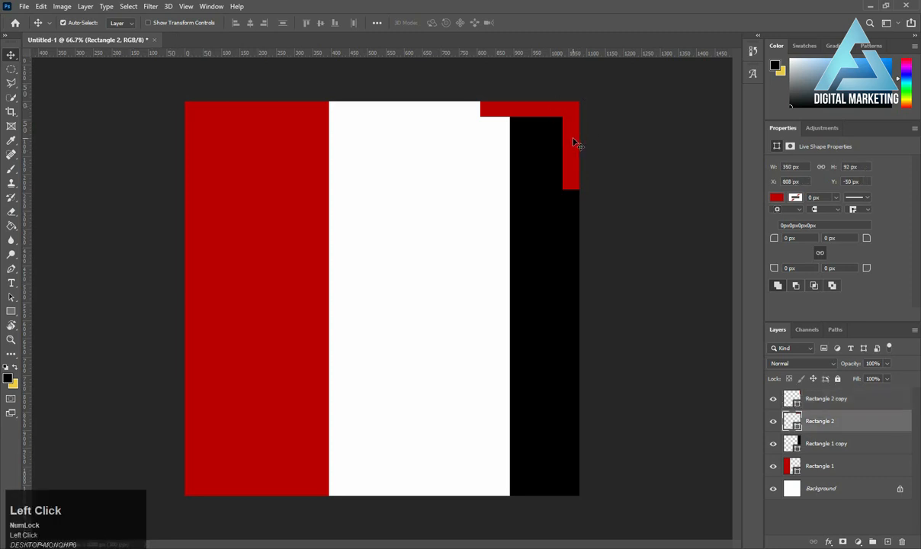
key(Up)
key(Up)
key(Up)
key(Up)
key(Up)
key(Up)
key(Up)
key(Up)
key(Up)
key(Up)
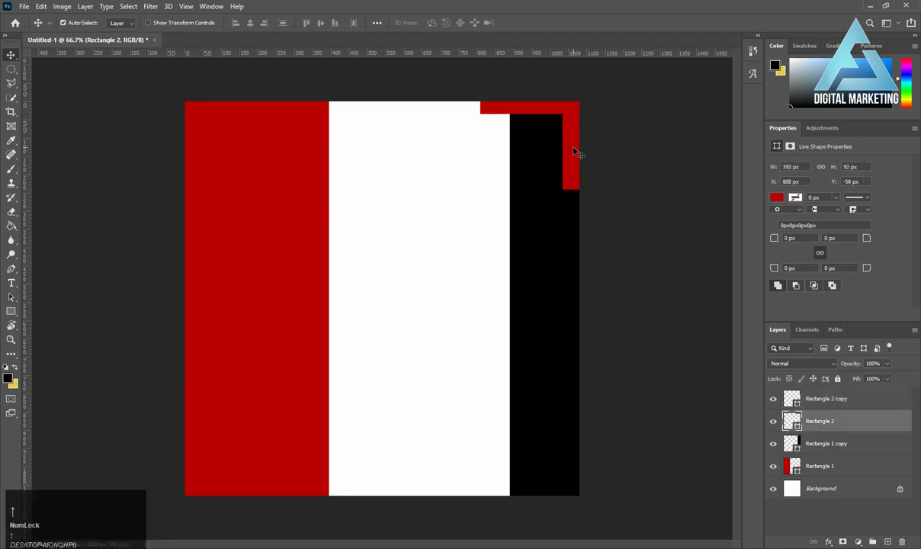
Nudge the vertical red strip outward to about X 1043 px, Y -113 px to thin its visible part.
click(573, 150)
key(Right)
key(Right)
key(Right)
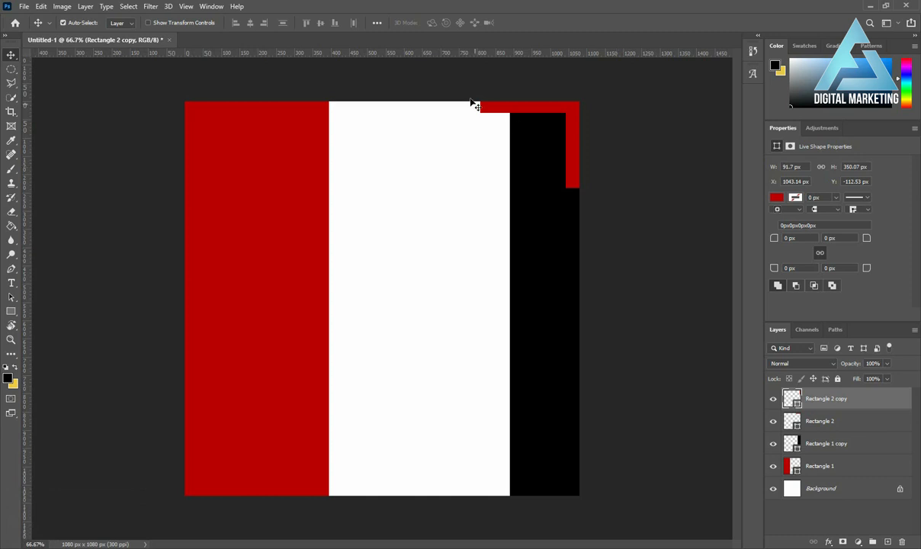
Duplicate the left red band to about X 525 px, Y 63 px and move the copy's layer above the black band.
click(265, 155)
drag(249, 181, 497, 219)
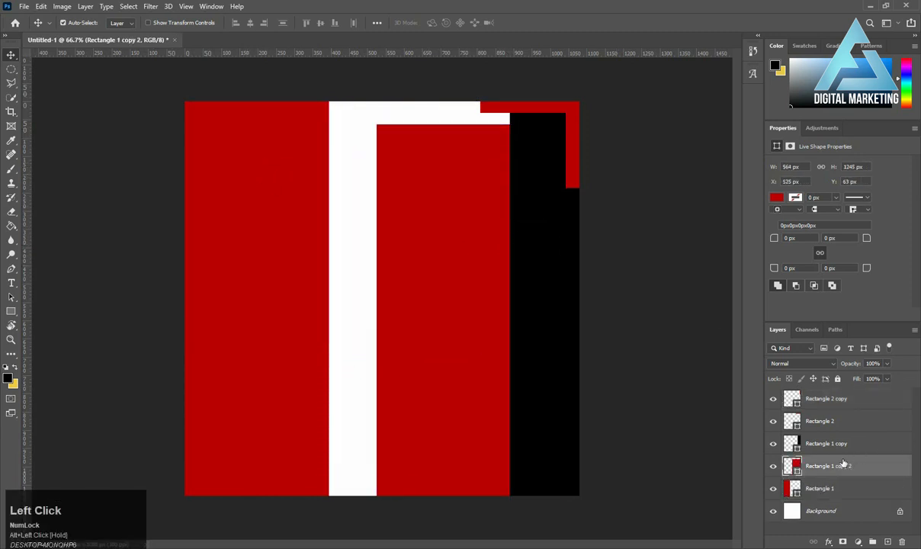
drag(844, 464, 831, 434)
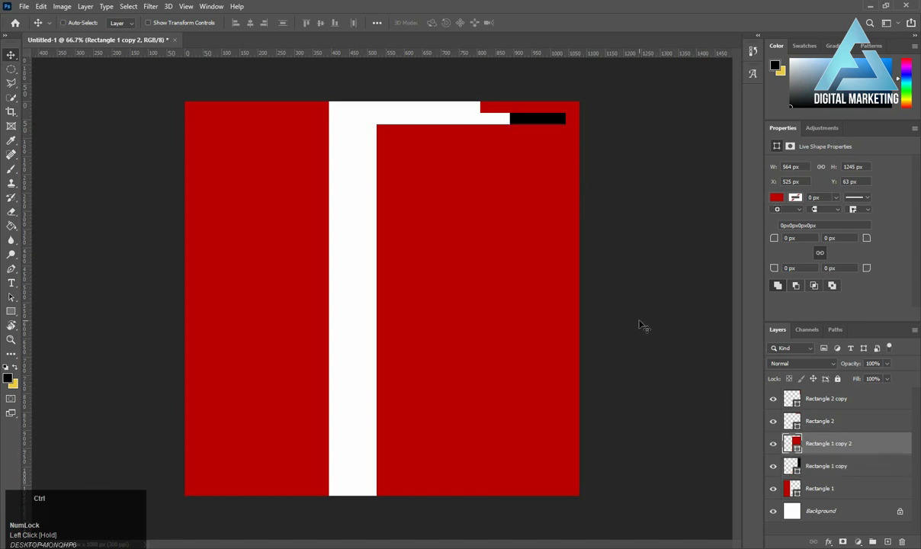
Resize the new red copy to about 458 × 427.5 px and fit it inside the corner strips at about X 585 px, Y 32 px.
key(ctrl+t)
drag(580, 350, 544, 350)
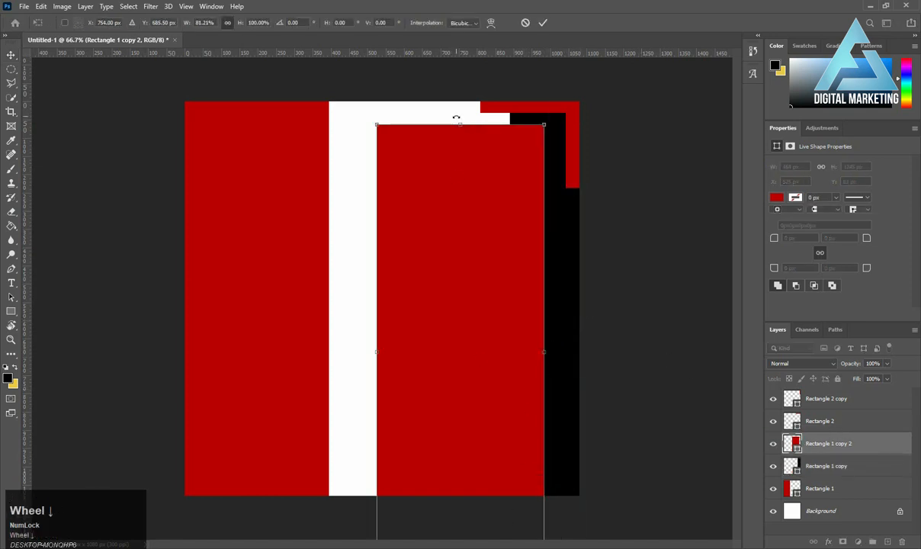
drag(458, 125, 469, 430)
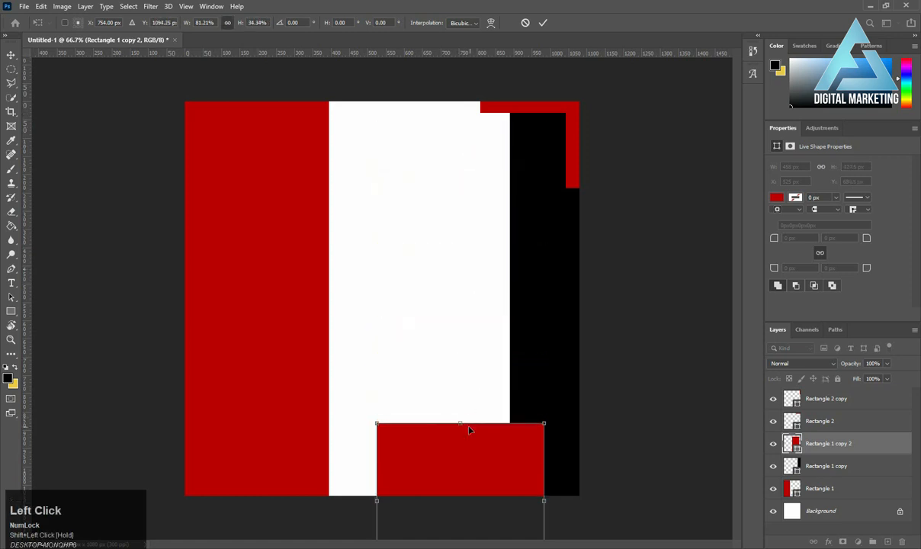
drag(473, 473, 494, 163)
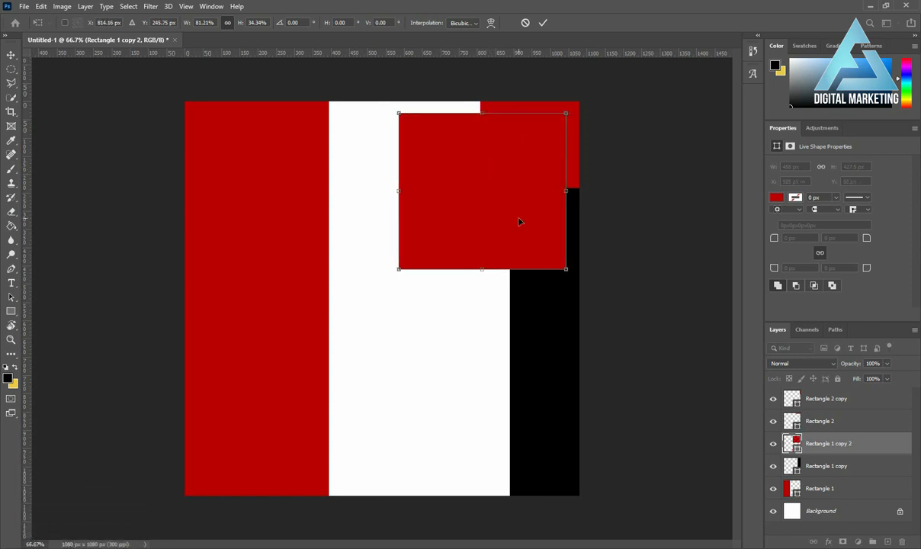
key(Return)
Recolour Rectangle 1 copy 2, the resized rectangle, with the white ffffff sampled from the canvas background.
click(522, 225)
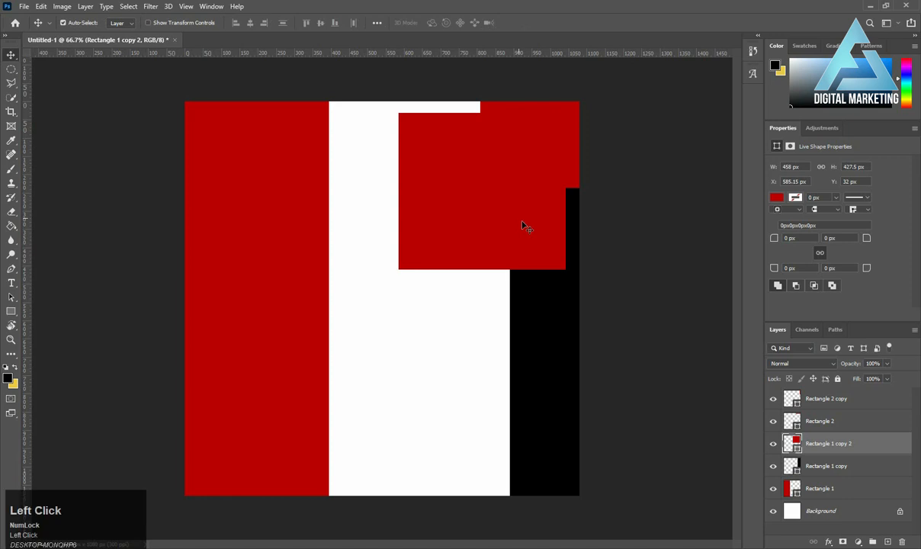
double_click(798, 445)
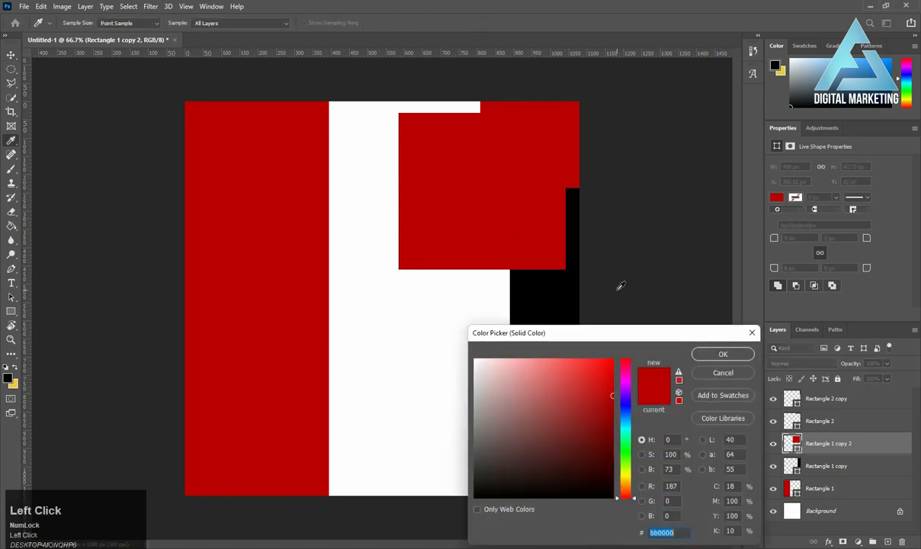
click(501, 320)
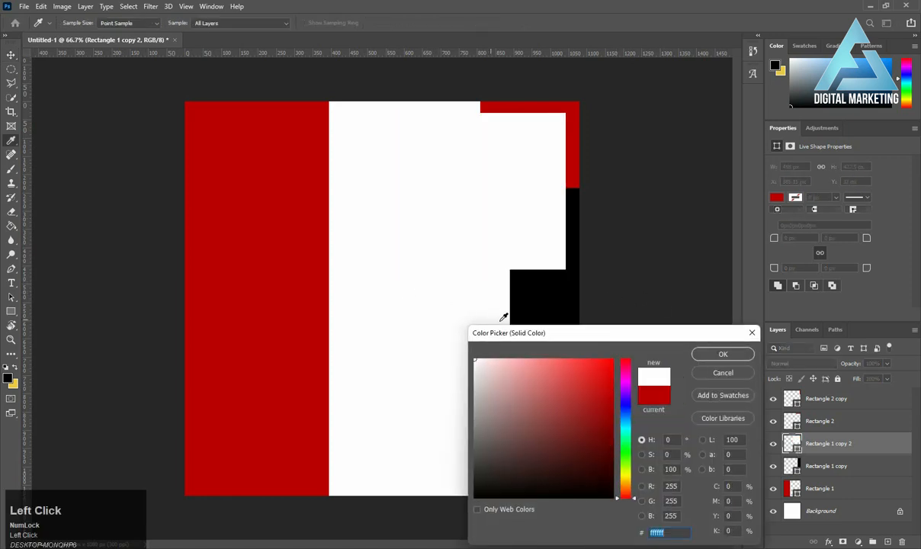
click(730, 356)
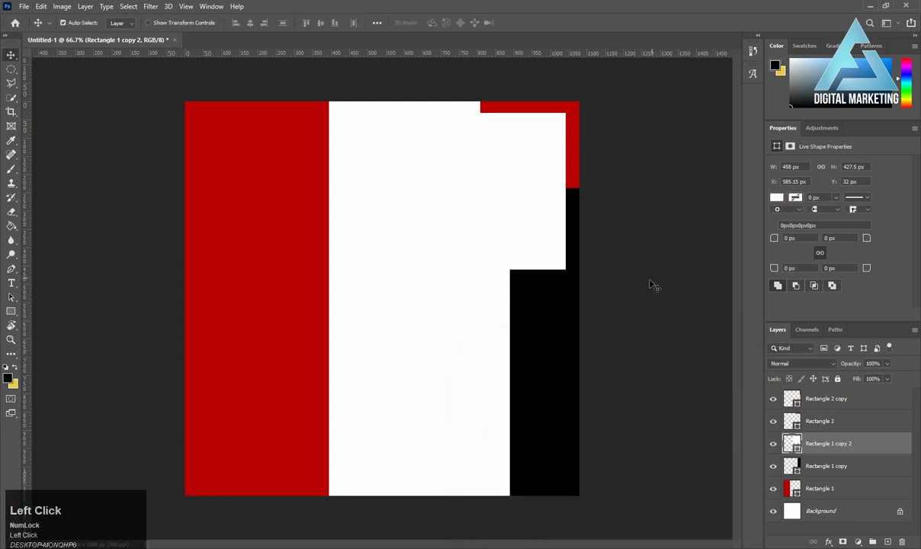
Duplicate the white rectangle straight down to about X 585 px, Y 461 px and recolour the copy with the sampled red bb0000.
drag(522, 197, 528, 353)
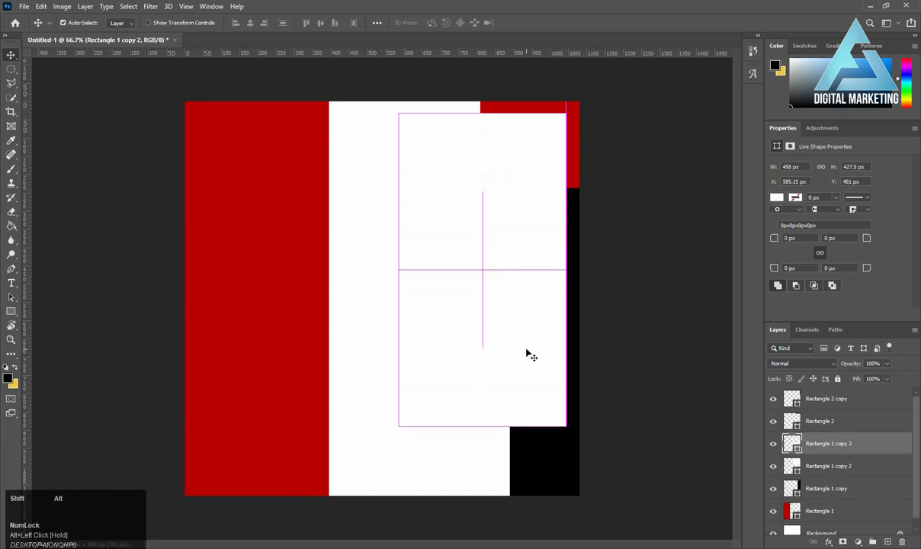
double_click(800, 448)
click(290, 327)
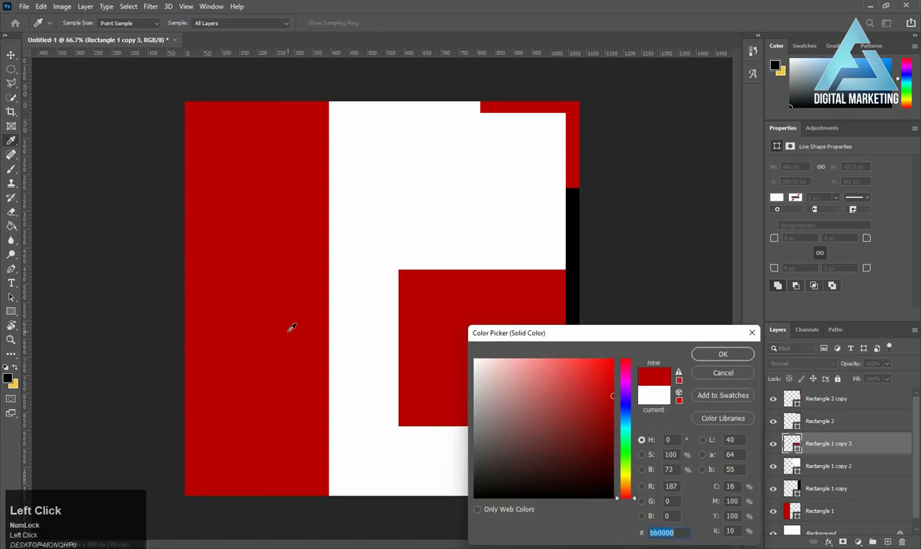
click(716, 354)
Resize the red copy into a wide block of about 701 × 363 px at about X 342 px, Y 461 px.
key(ctrl+t)
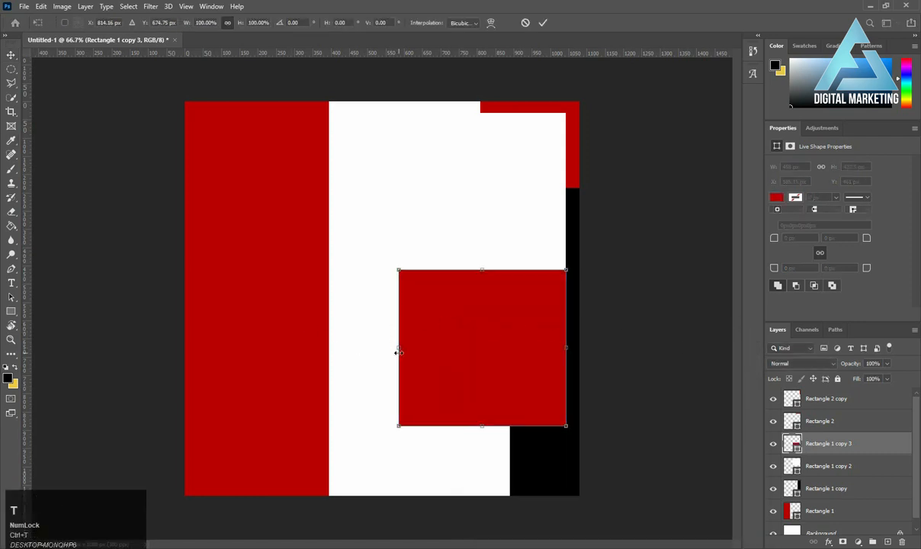
drag(398, 352, 309, 347)
drag(437, 427, 440, 403)
click(441, 405)
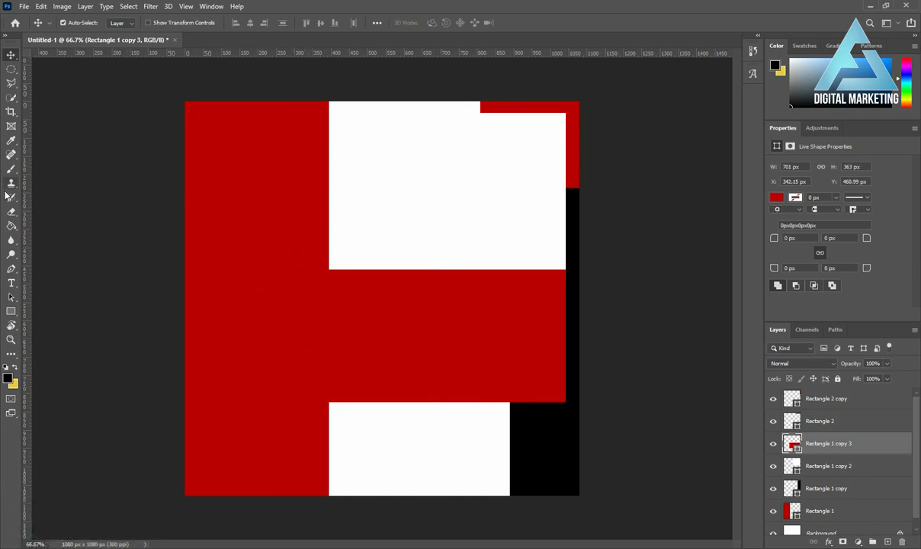
Draw a rectangle of about 402 × 479 px at about X 45 px, Y 255 px over the red band and fill it black 000000.
click(11, 311)
drag(202, 195, 349, 369)
click(9, 55)
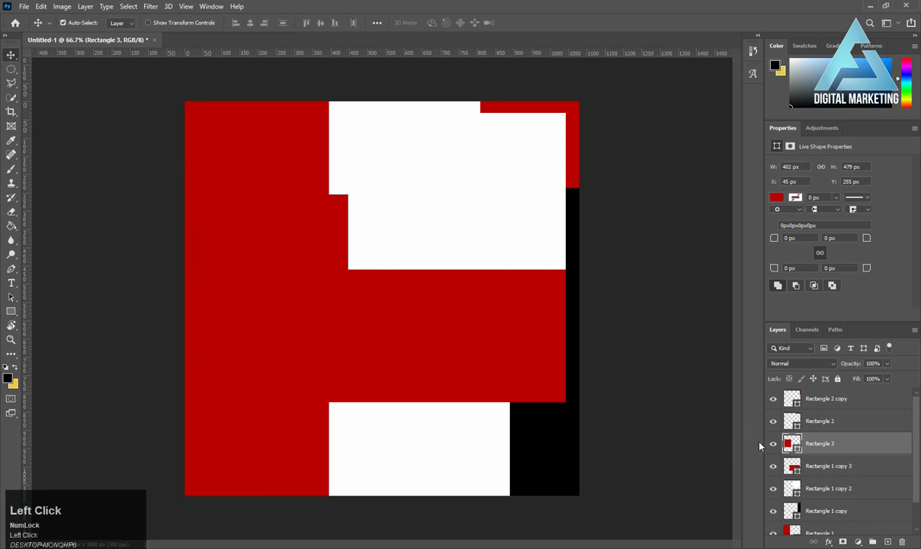
double_click(797, 453)
drag(502, 446, 474, 497)
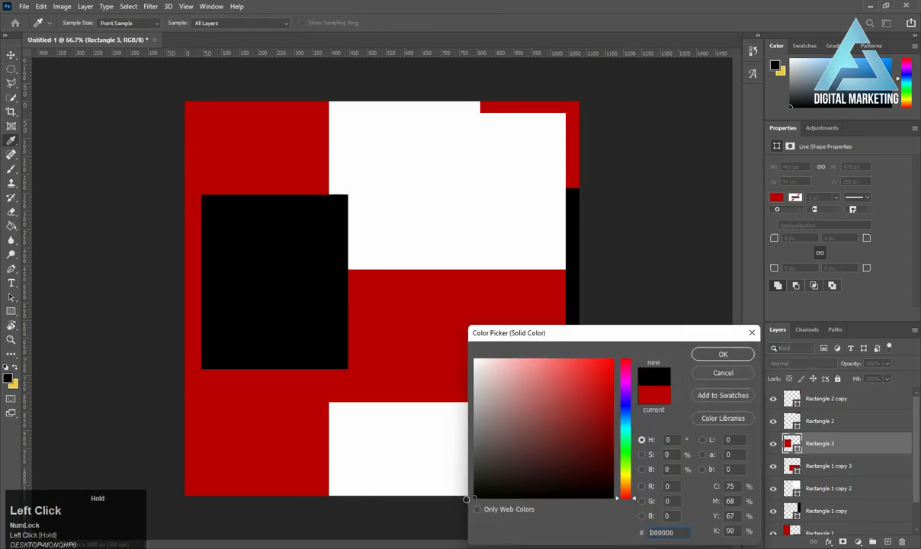
click(727, 359)
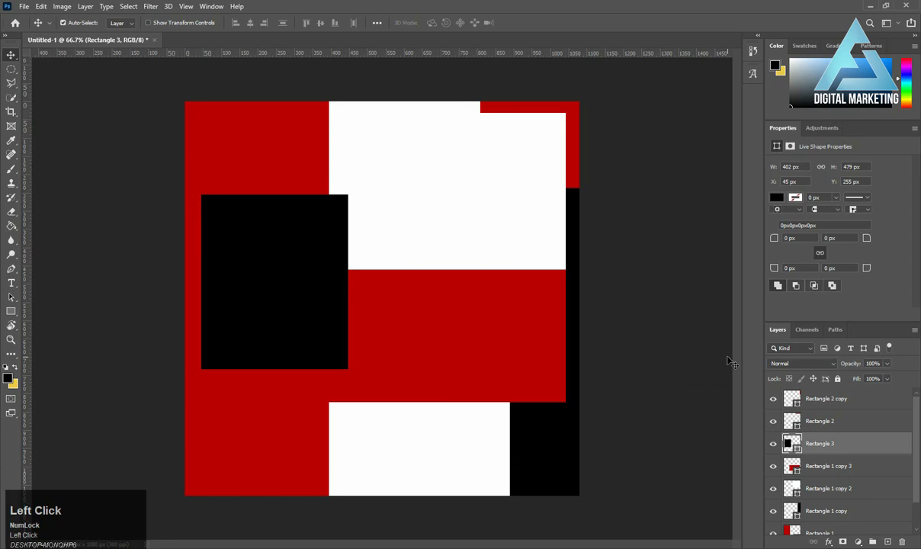
Move the wide red block's layer, Rectangle 1 copy 3, above the black Rectangle 3 layer.
click(401, 314)
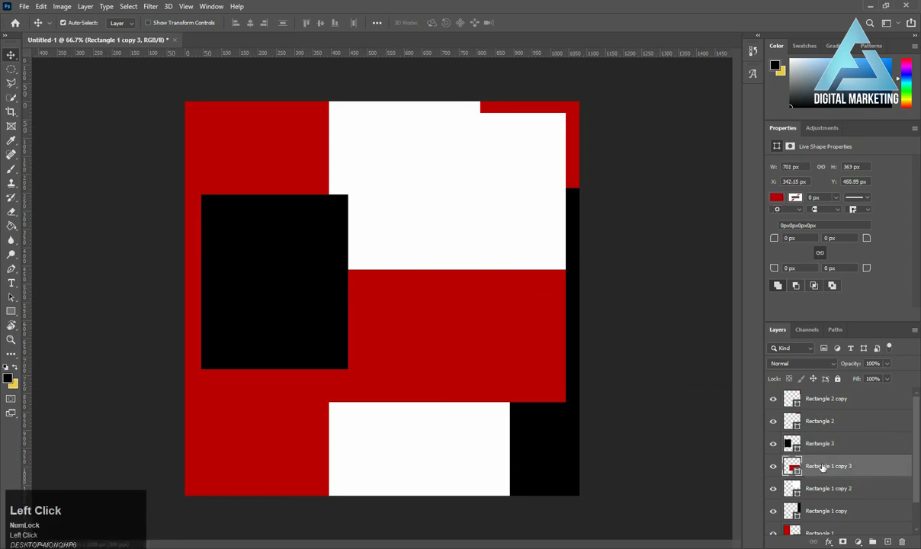
drag(820, 469, 820, 433)
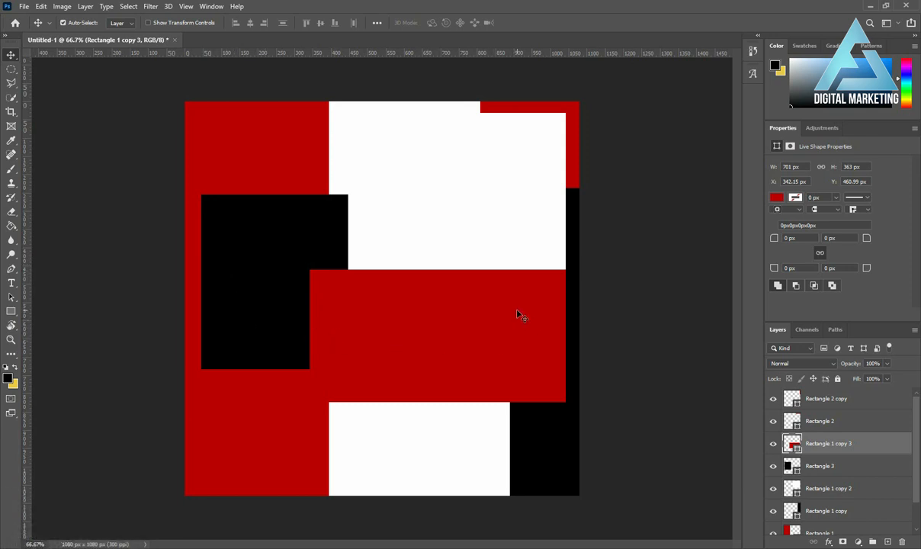
Duplicate the black Rectangle 3 to about X 492 px, Y 585 px and move the copy's layer above the wide red block.
click(251, 255)
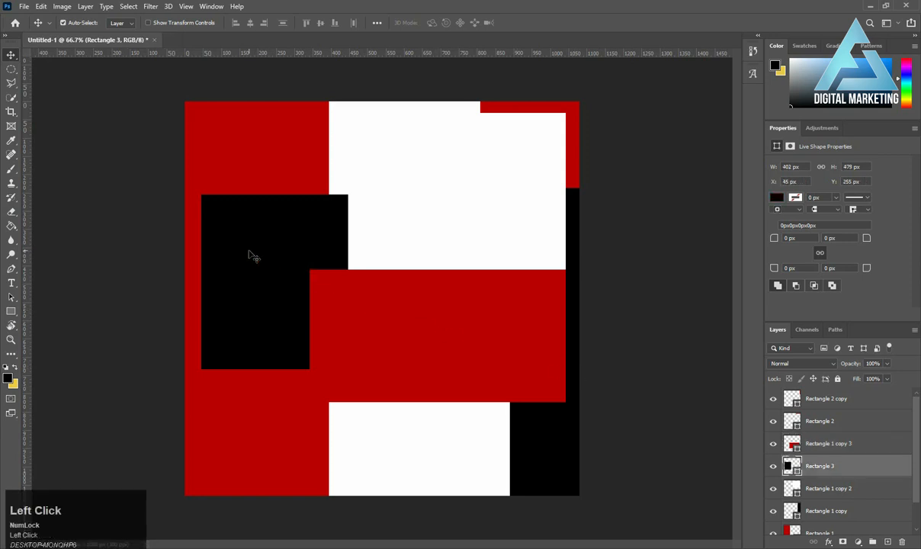
drag(251, 254, 412, 369)
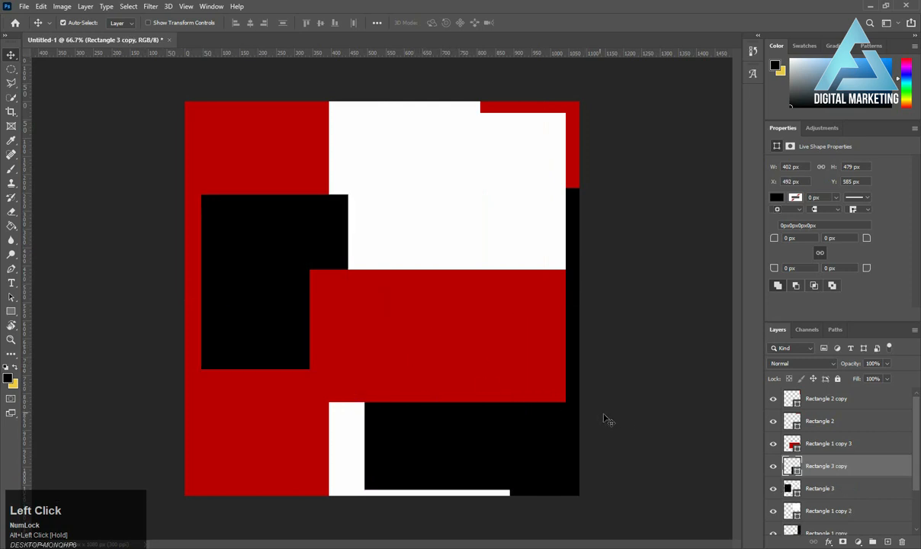
drag(826, 466, 825, 432)
Shrink the black copy to about 316 × 330 px and position it at about X 574 px, Y 701 px.
key(ctrl+t)
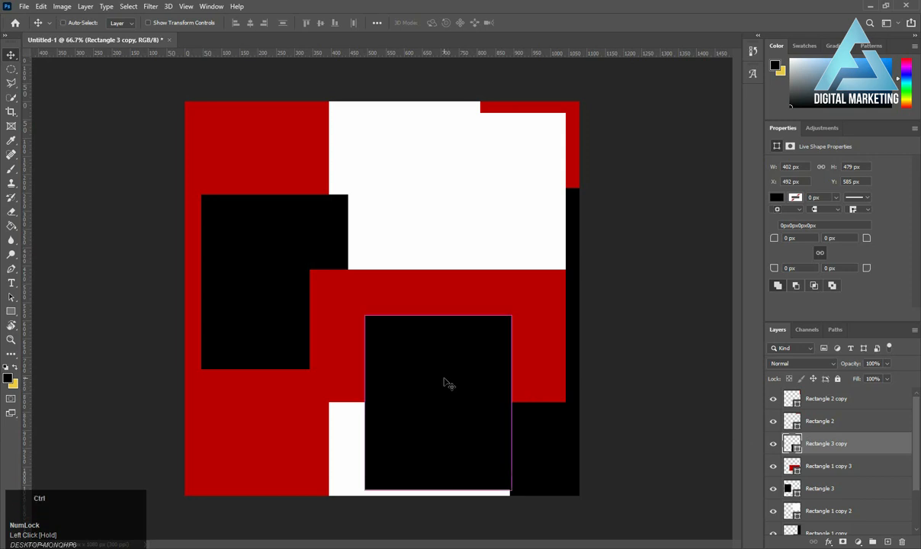
drag(438, 315, 438, 370)
drag(510, 431, 482, 431)
drag(428, 440, 444, 431)
double_click(444, 432)
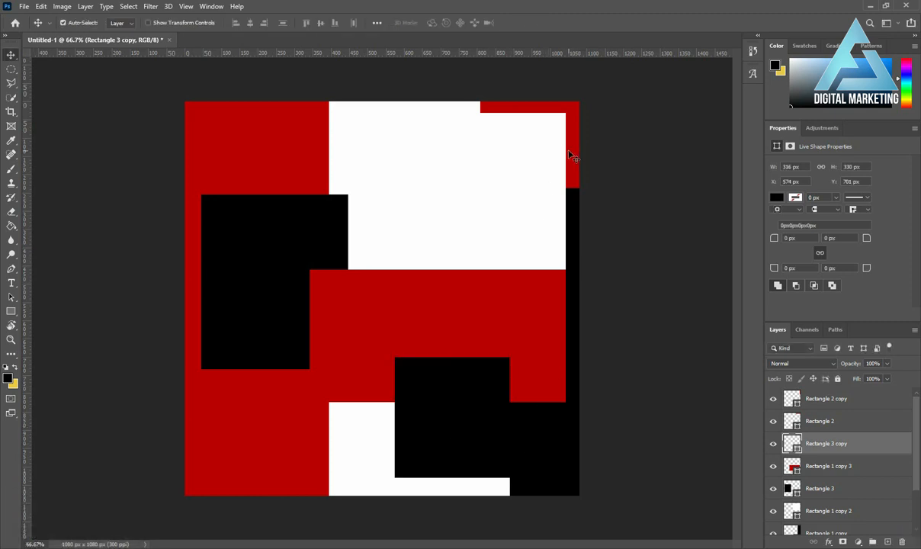
Duplicate the upper-right vertical red strip down to the canvas's lower-right corner at about X 1043 px, Y 895 px.
drag(570, 156, 579, 479)
mouse_move(576, 515)
mouse_down()
mouse_move(573, 538)
mouse_move(580, 524)
mouse_up()
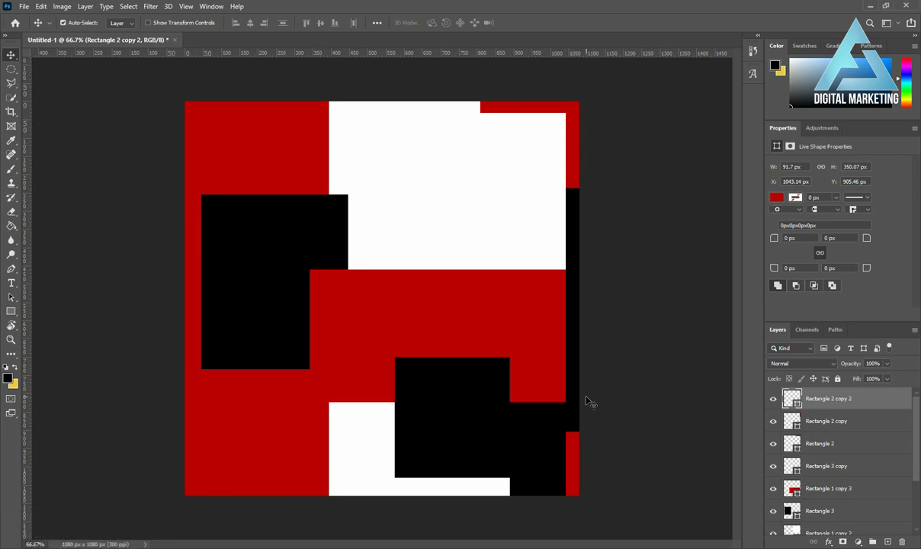
click(569, 442)
key(Up)
Draw a small red rectangle of about 244 × 62 px at about X 292 px, Y 925 px across the lower white area.
click(10, 311)
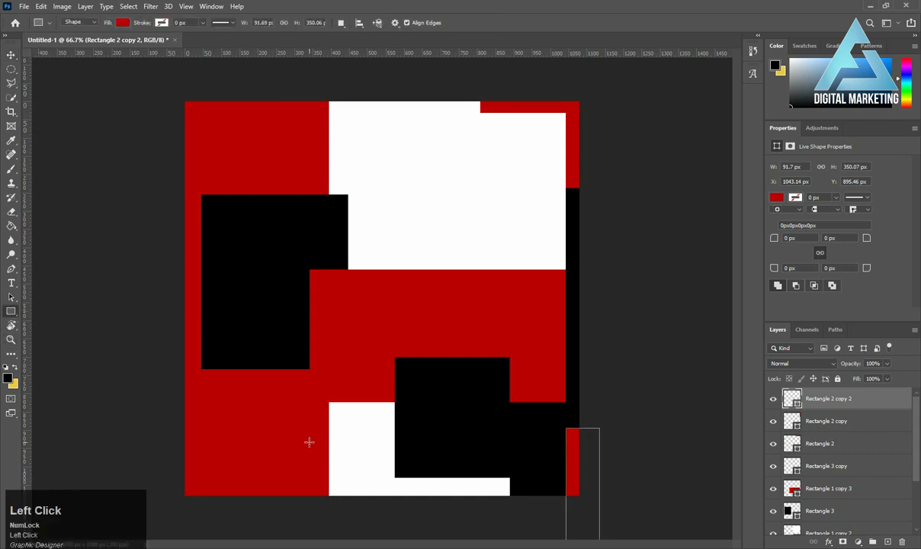
drag(291, 439, 381, 462)
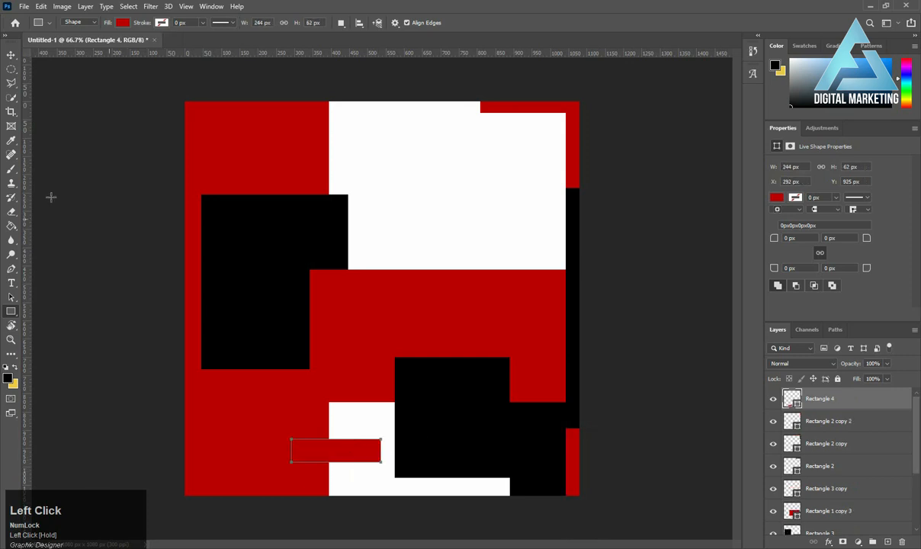
click(12, 55)
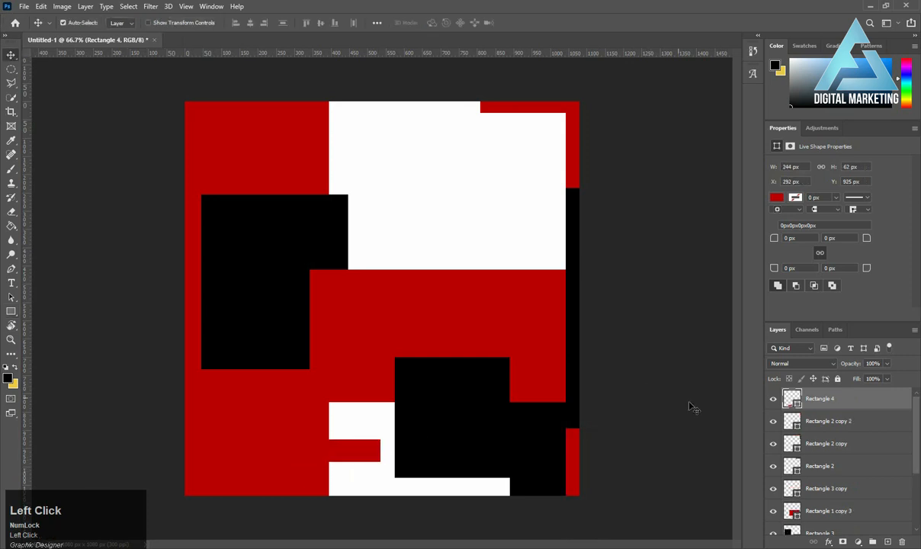
Recolour the small Rectangle 4 with black sampled from the large black rectangle.
double_click(798, 406)
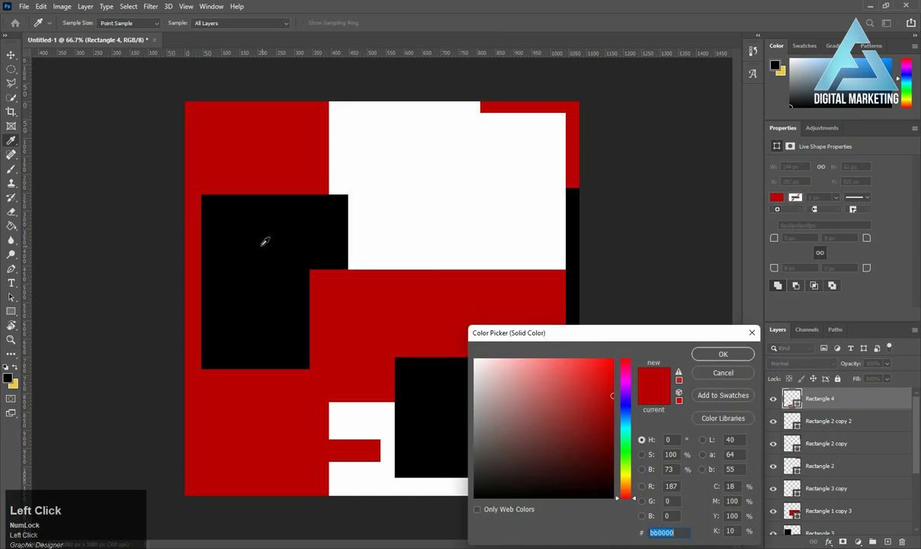
click(251, 231)
click(723, 354)
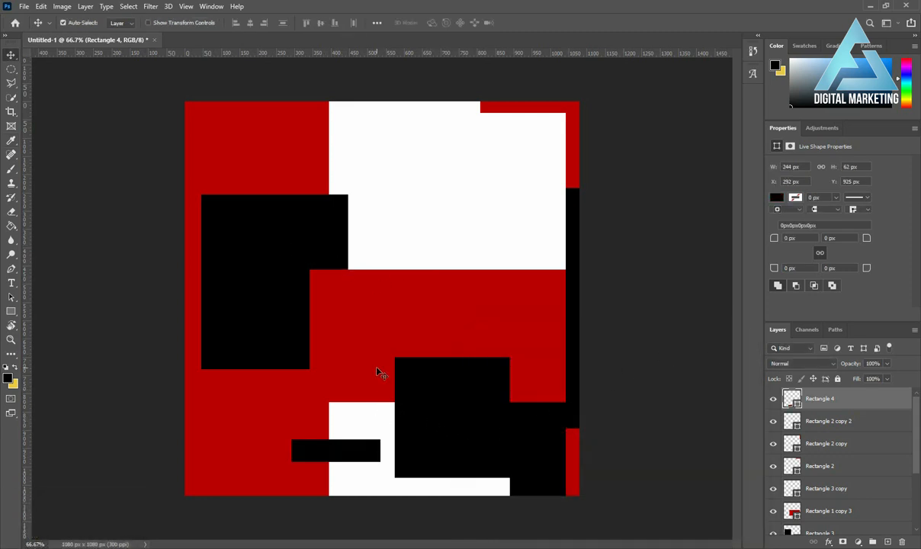
Draw a black circle of about 176 px over the canvas's upper-left corner with the Ellipse Tool and move it to about X -69 px, Y -82 px.
right_click(12, 311)
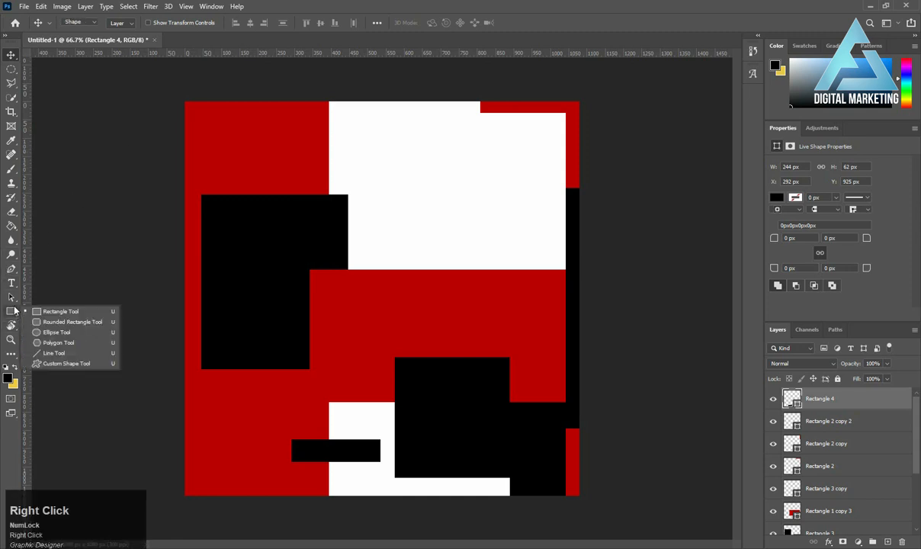
click(42, 334)
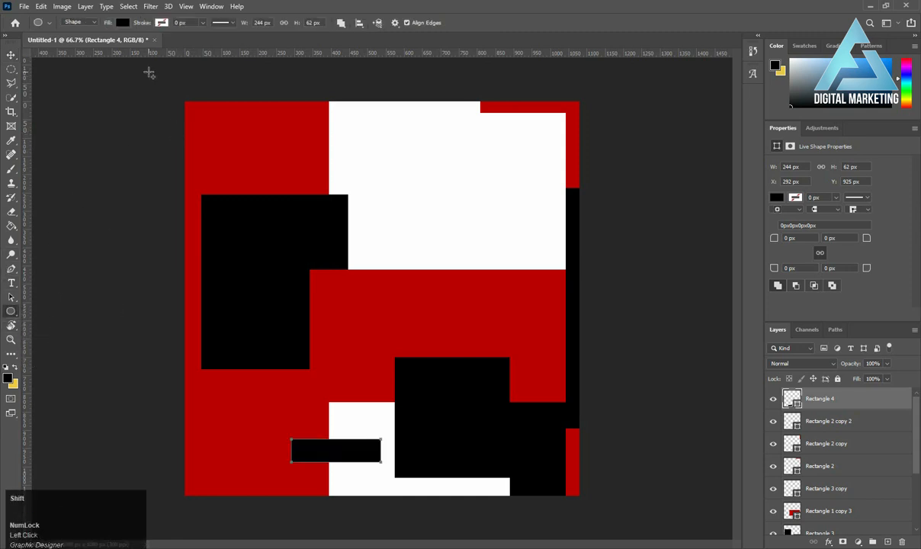
drag(150, 80, 238, 142)
click(6, 57)
drag(182, 115, 199, 113)
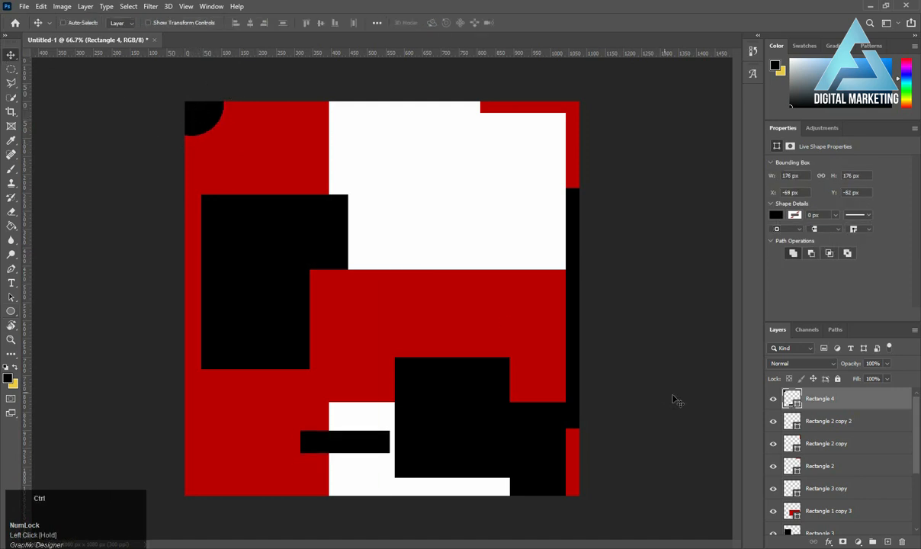
Undo the circle's move, the circle itself and the black recolouring of the small rectangle.
key(ctrl+z)
key(ctrl+z)
key(ctrl+z)
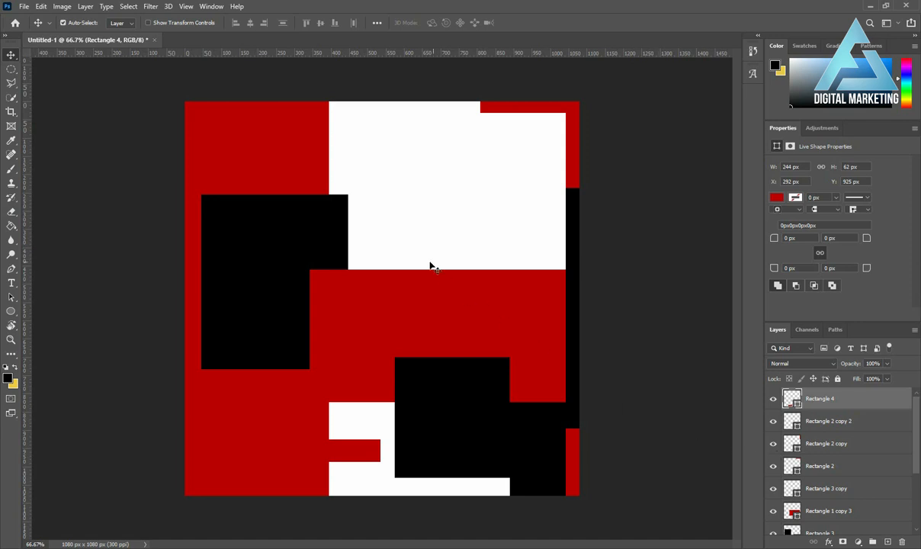
Draw a red rectangle of about 257 × 270 px at about X 657 px, Y 156 px inside the upper white area.
right_click(11, 311)
click(59, 312)
drag(425, 159, 520, 257)
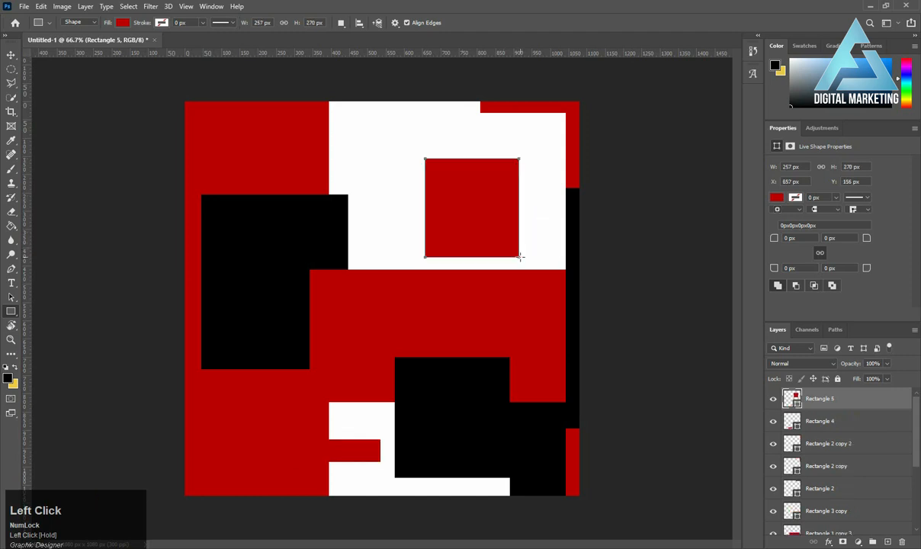
click(11, 55)
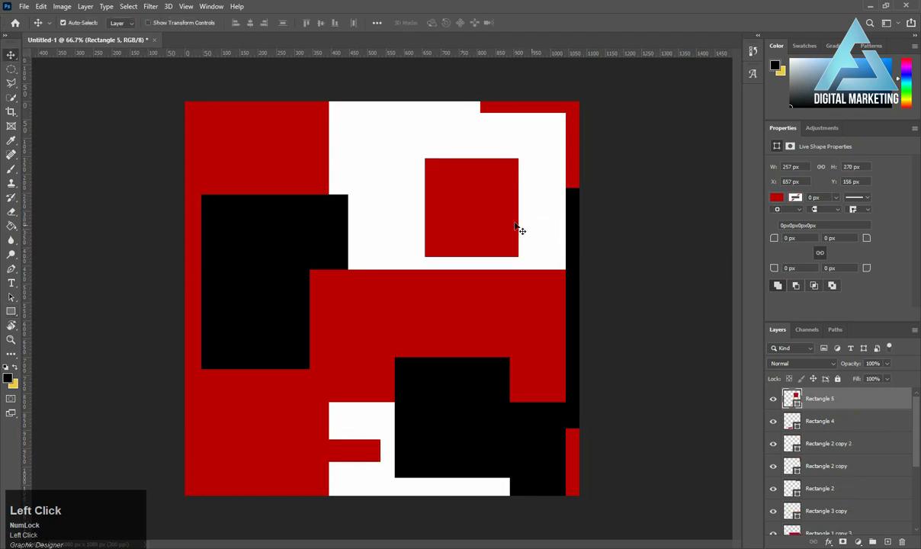
Move Rectangle 5 upward and enlarge it to about 267.5 × 277.5 px at about X 648 px, Y 103 px.
drag(489, 221, 520, 188)
key(ctrl+t)
drag(470, 238, 470, 241)
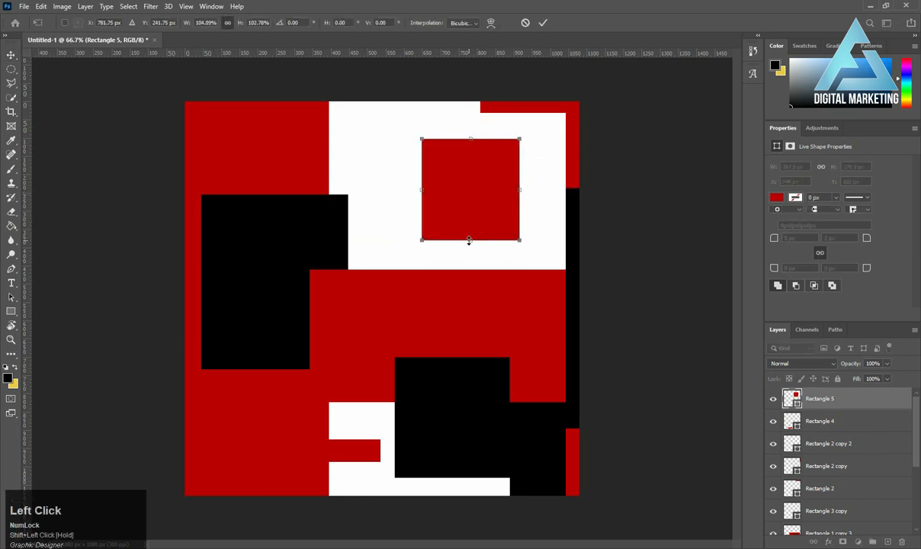
key(Return)
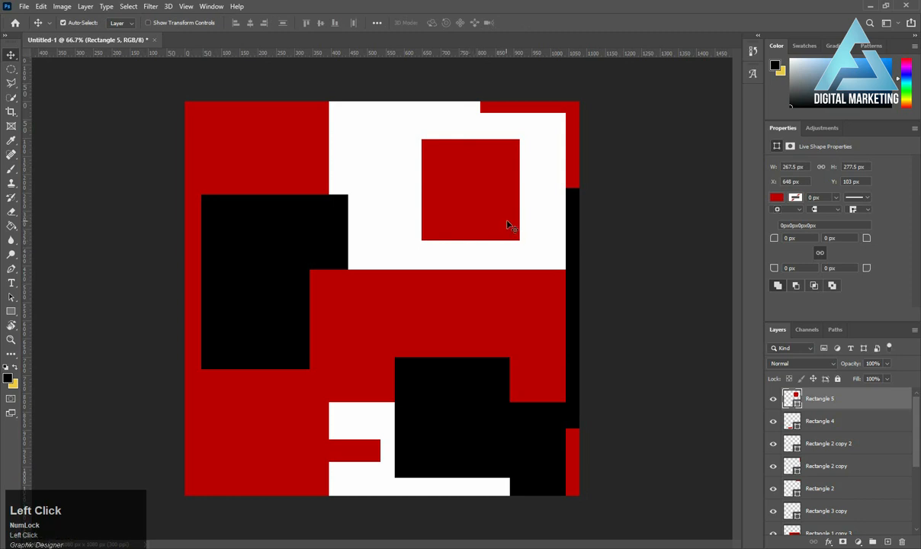
Turn Rectangle 5 into an outline frame with no fill and a 3 px red stroke, then deselect it.
click(776, 198)
click(774, 220)
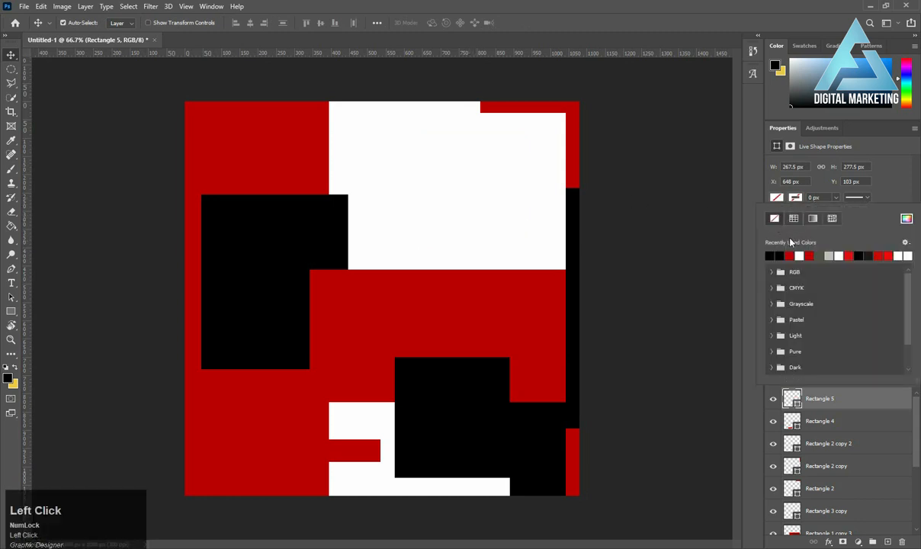
click(791, 256)
click(825, 199)
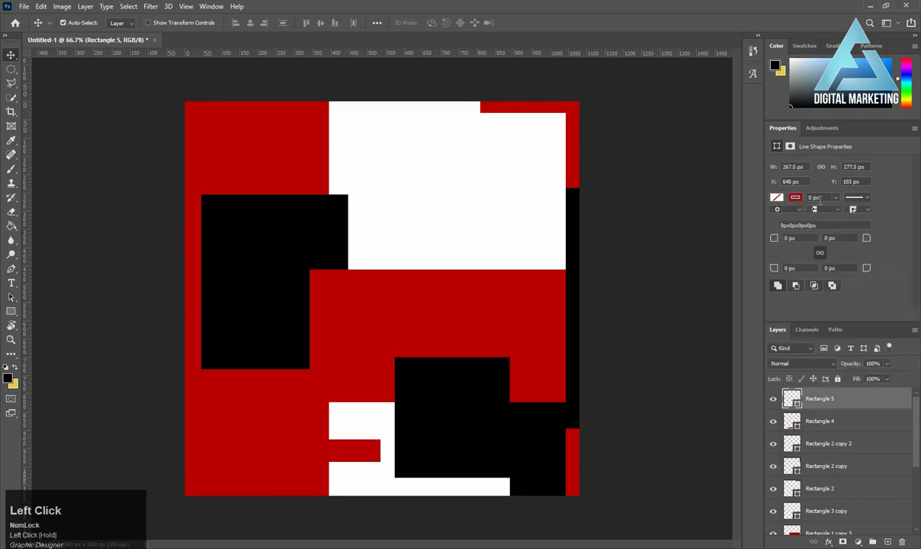
drag(819, 198, 806, 197)
text(3)
key(Return)
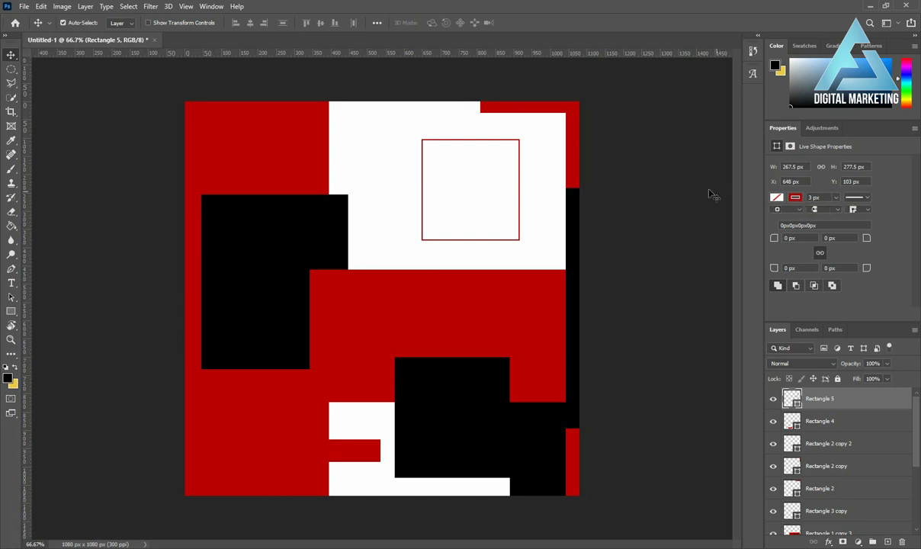
click(374, 192)
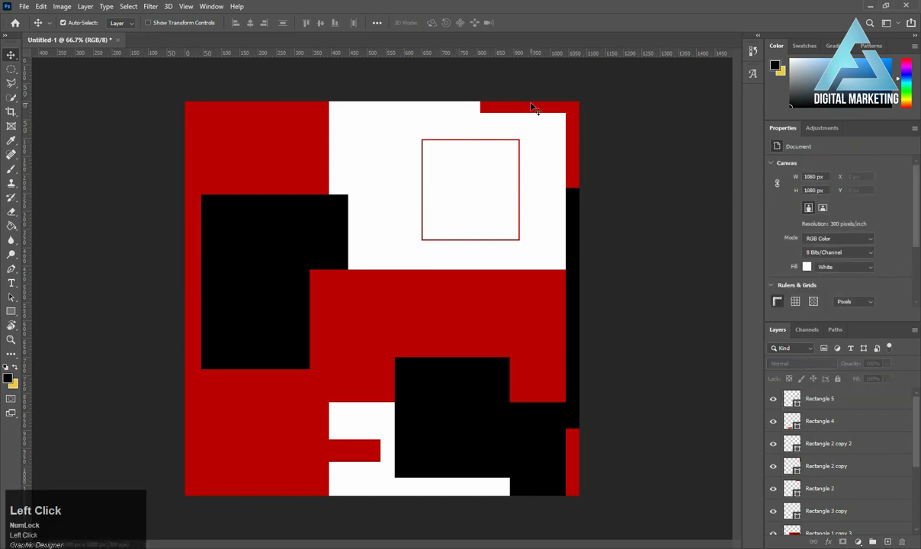
Duplicate the upper horizontal red strip and shrink the copy to about 192.5 × 13 px along the frame's lower edge at about X 648 px.
drag(537, 109, 427, 215)
key(ctrl+t)
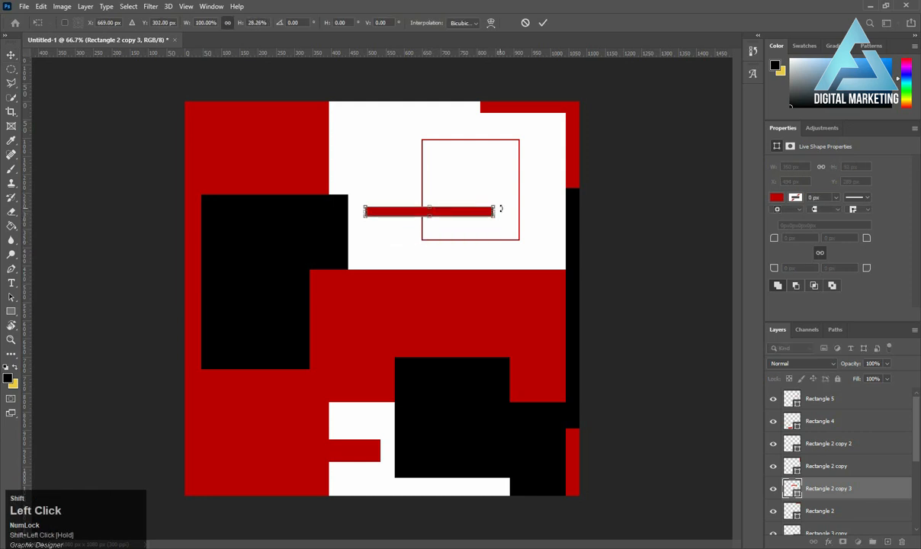
drag(497, 210, 456, 242)
key(Return)
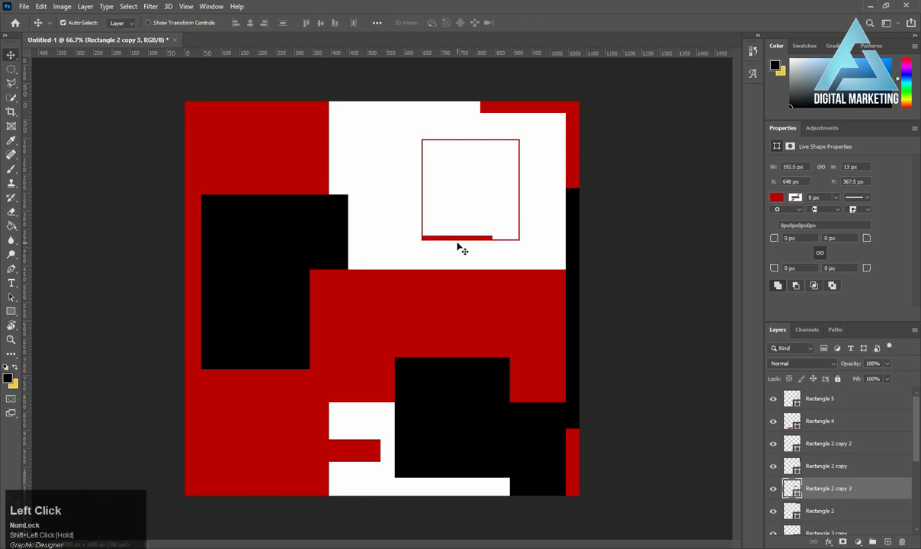
Nudge the short red bar down to about Y 372.5 px so it straddles the frame's lower edge.
key(Down)
key(Down)
key(Down)
key(Down)
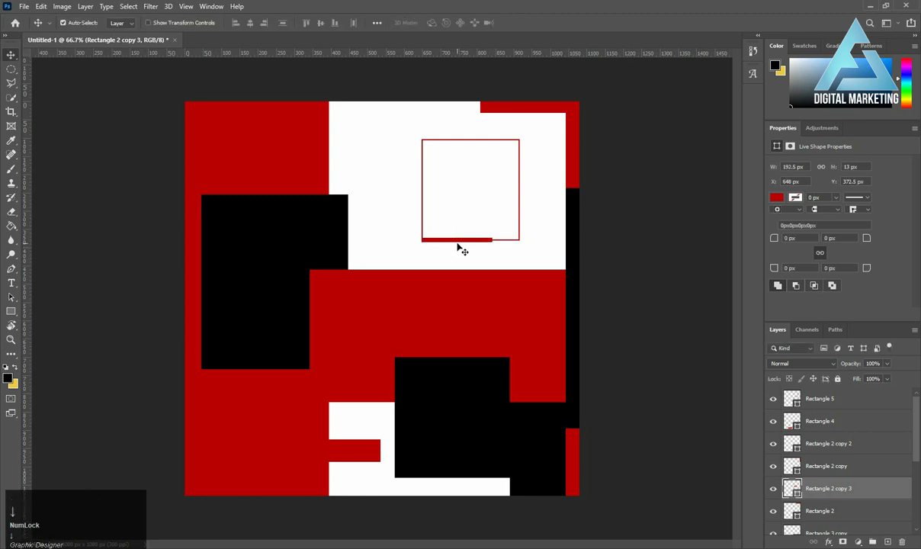
Duplicate the short red bar, rotate the copy to 90° and place it along the frame's left edge at about X 637 px, Y 193 px.
mouse_move(450, 242)
mouse_down()
mouse_move(453, 227)
mouse_move(496, 213)
mouse_move(464, 235)
mouse_up()
key(ctrl+t)
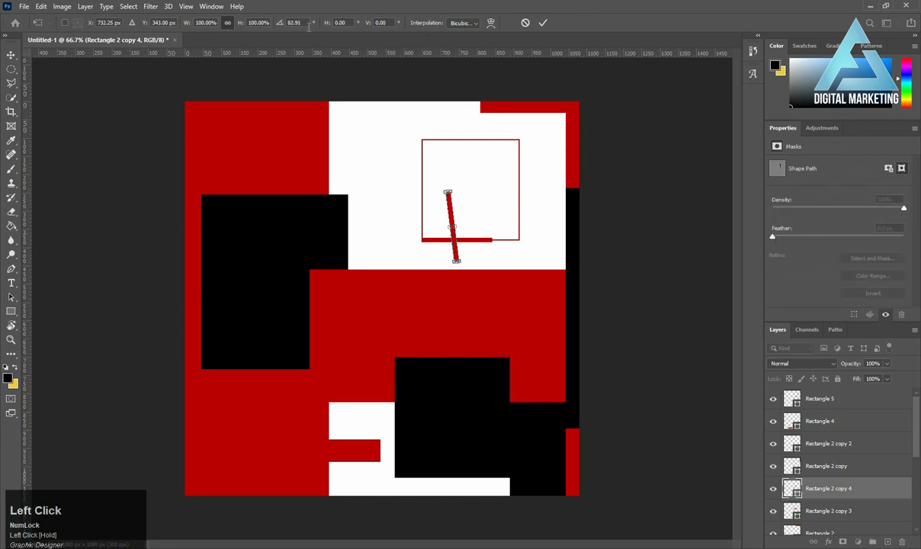
click(298, 23)
key(ctrl+a)
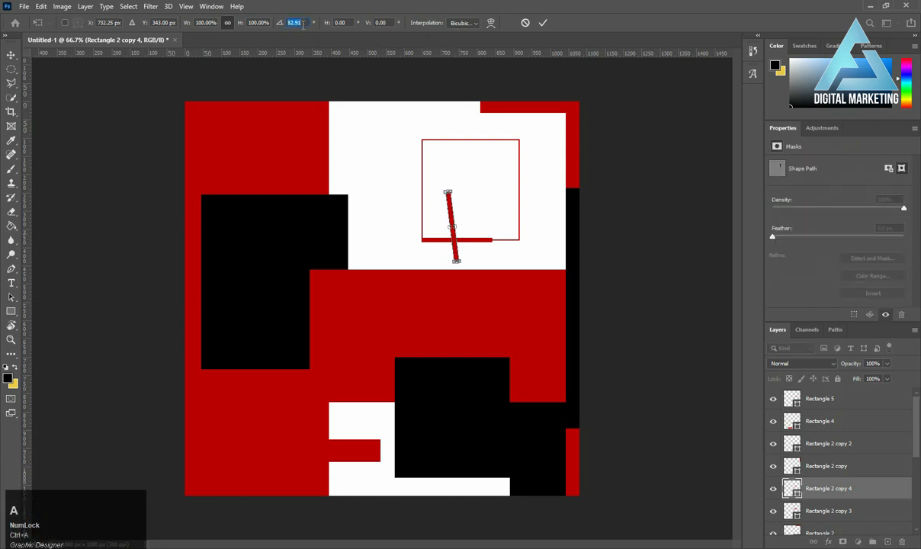
text(90)
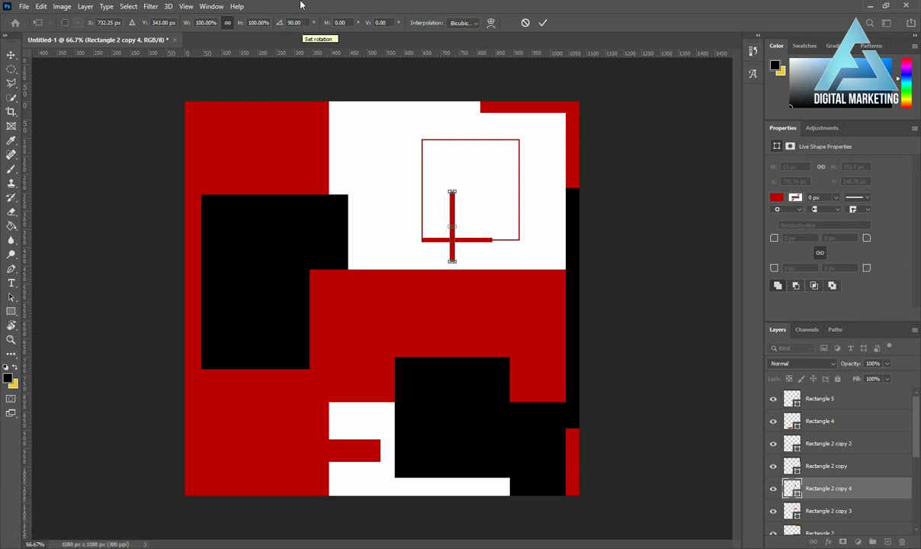
click(543, 23)
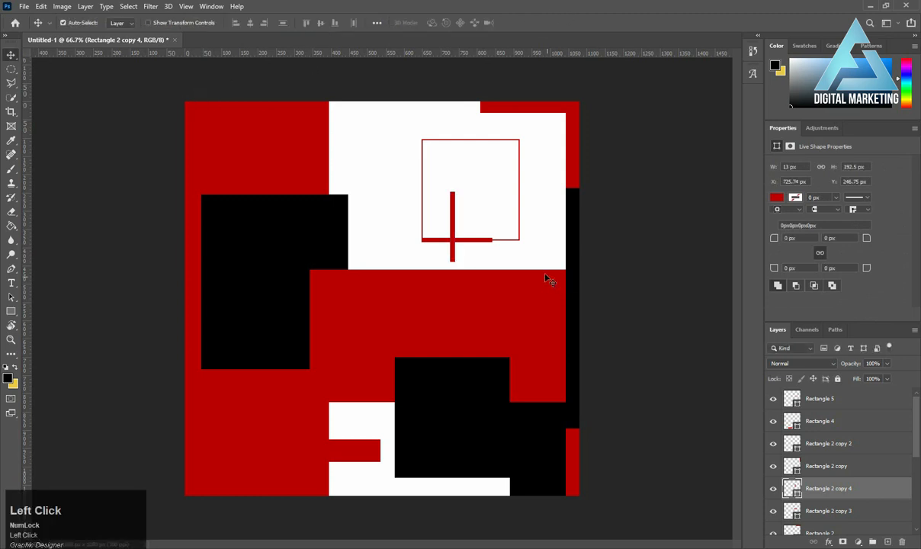
drag(454, 231, 421, 213)
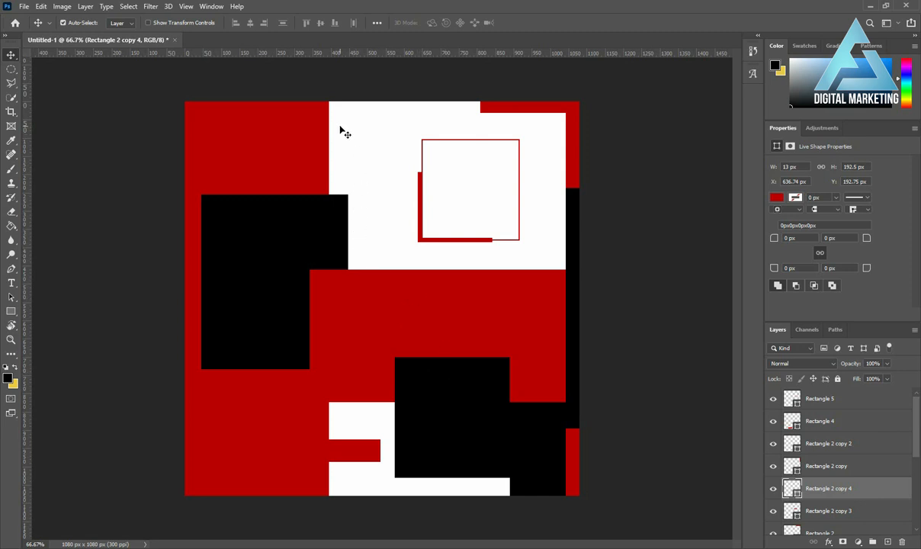
Try adding a circle about 11 px wide on the upper-left red block and filling it black.
key(ctrl+equal)
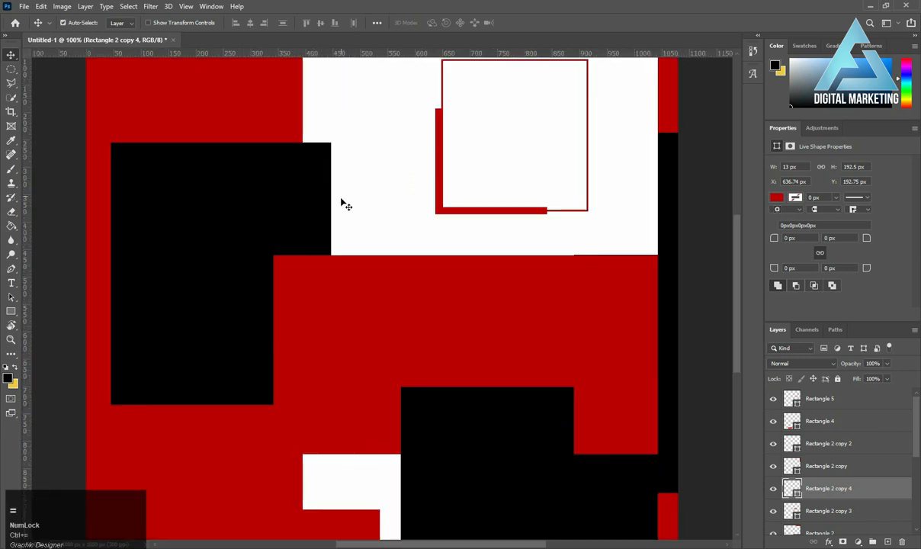
drag(381, 189, 386, 315)
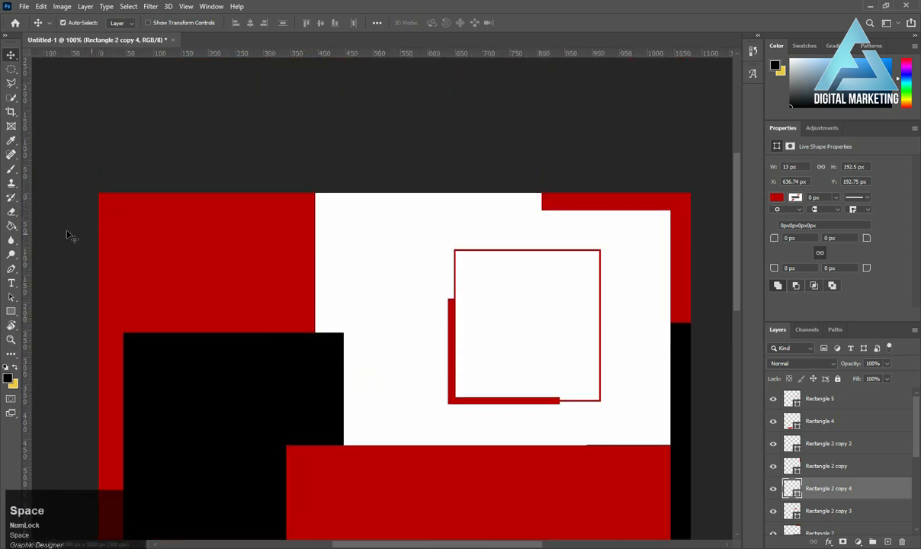
right_click(11, 311)
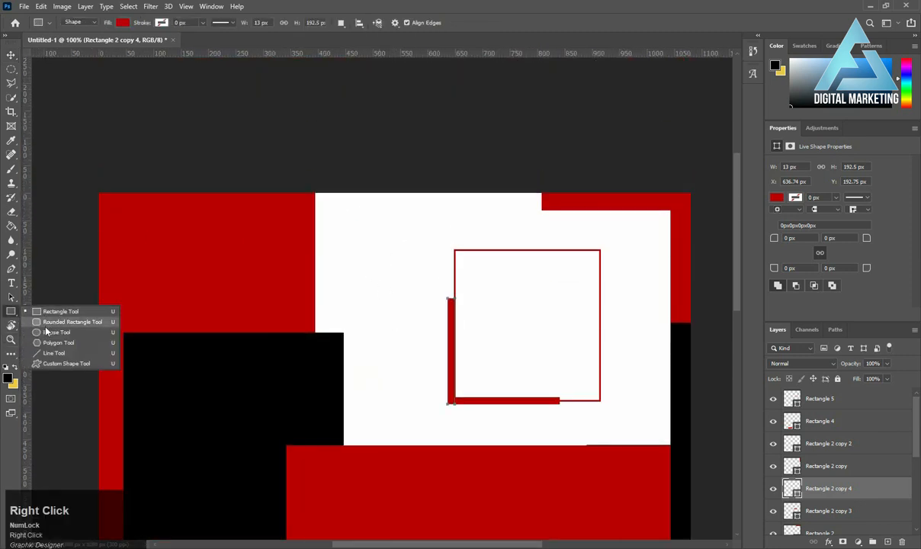
click(45, 310)
drag(280, 238, 284, 242)
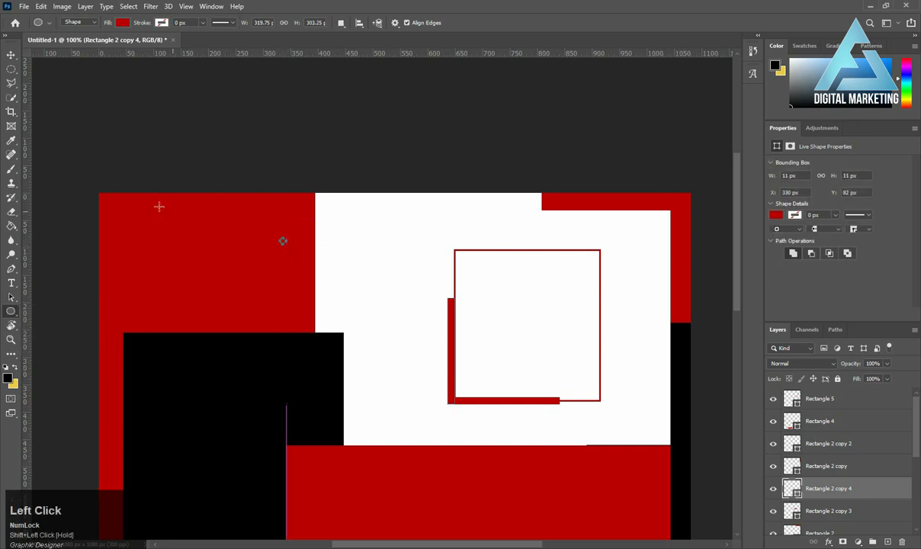
click(11, 55)
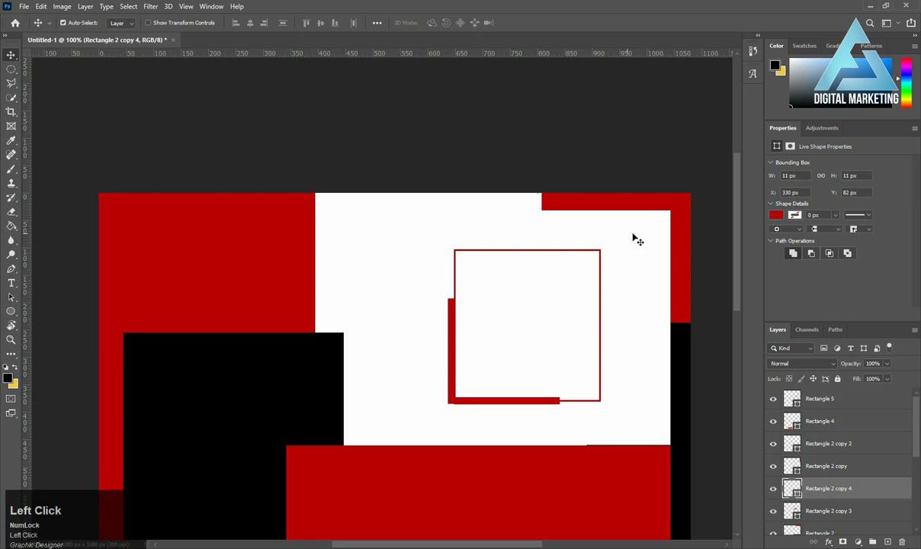
click(776, 215)
click(784, 272)
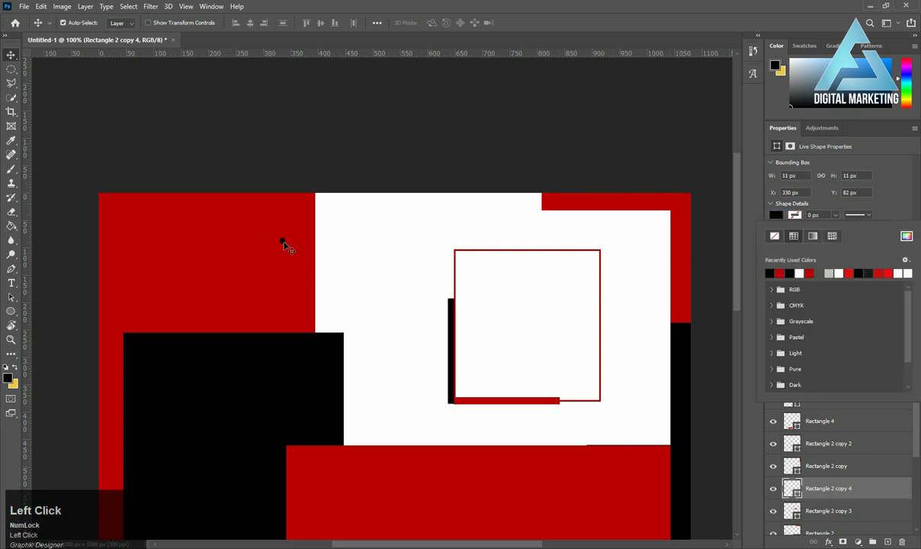
drag(282, 243, 298, 242)
key(ctrl+z)
key(ctrl+z)
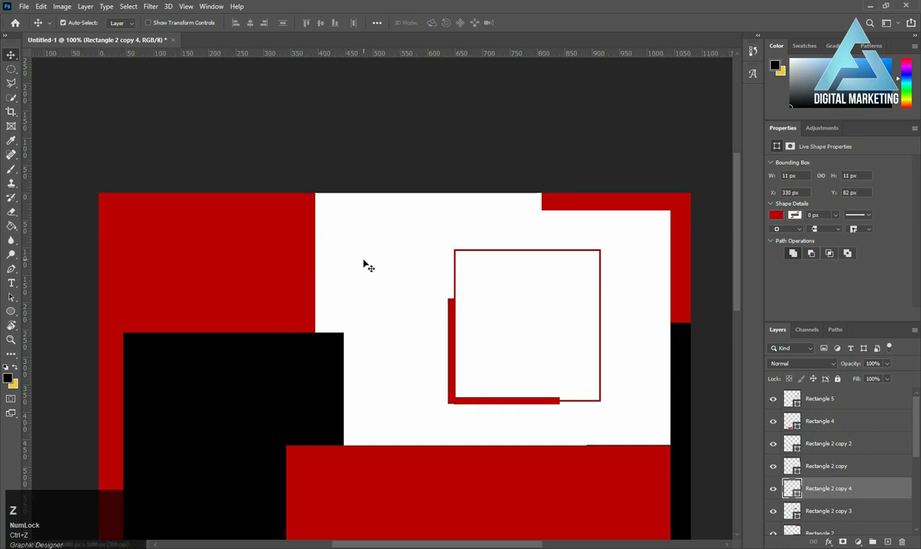
click(363, 265)
click(450, 391)
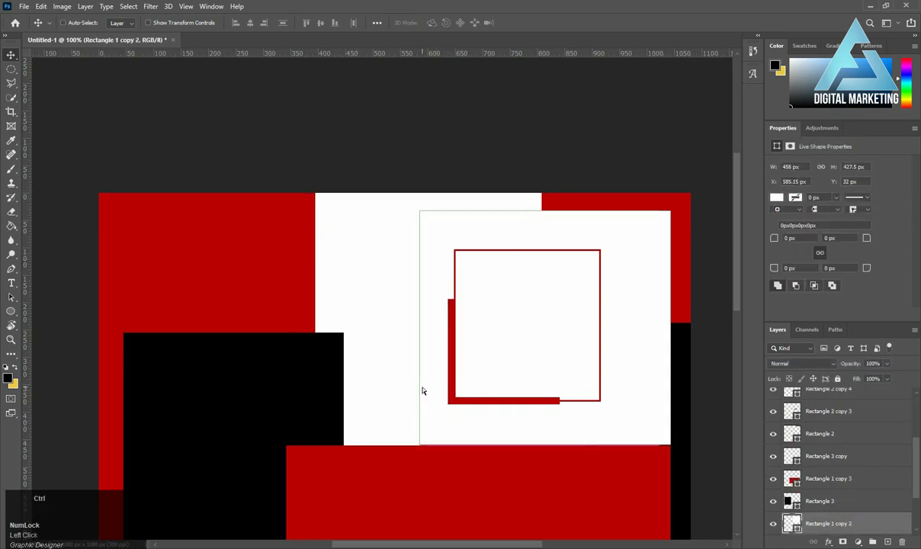
Recolour Rectangle 4, the small horizontal red bar in the lower white area, to black 000000 sampled from the large black rectangle.
key(ctrl+minus)
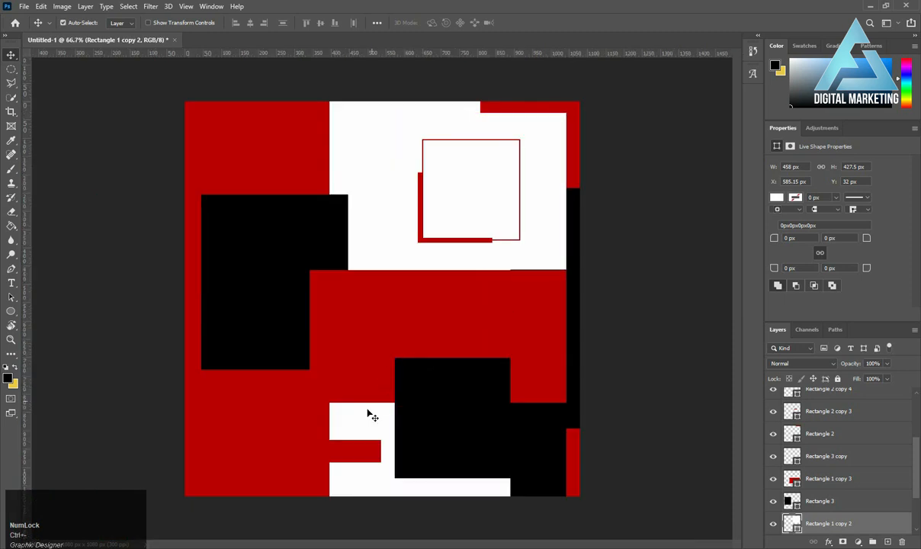
click(354, 451)
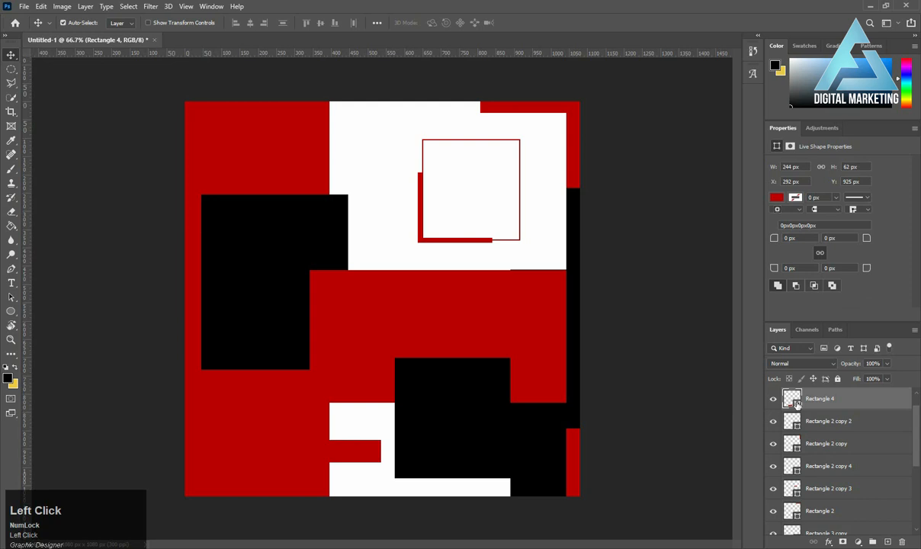
double_click(796, 402)
click(305, 276)
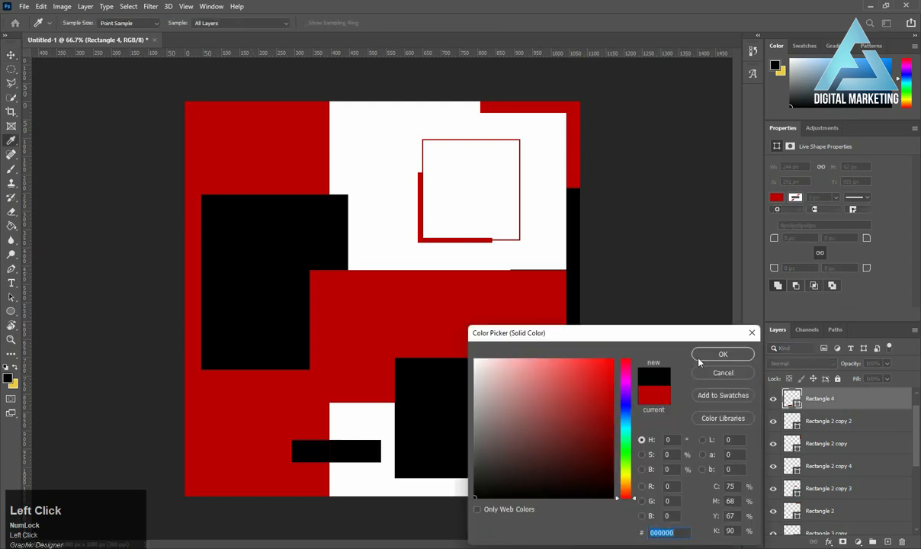
click(698, 358)
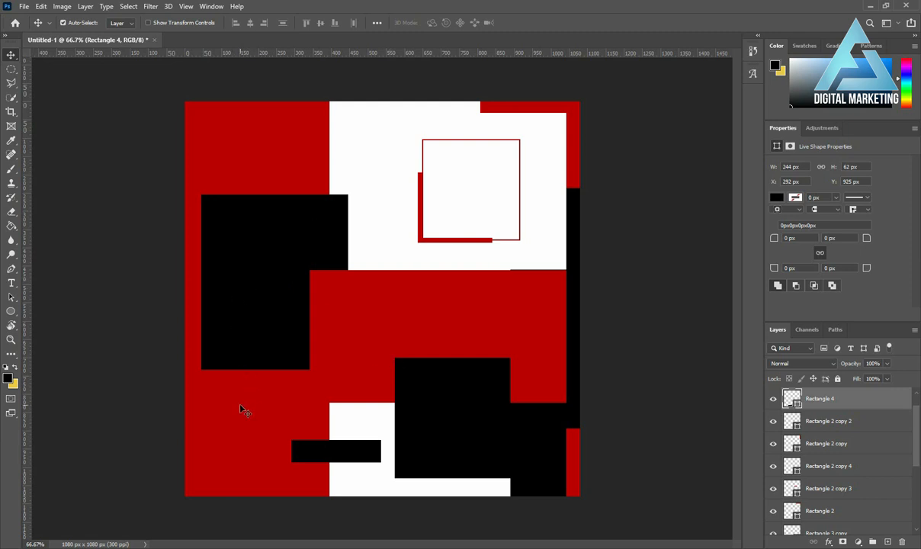
key(Num_Lock)
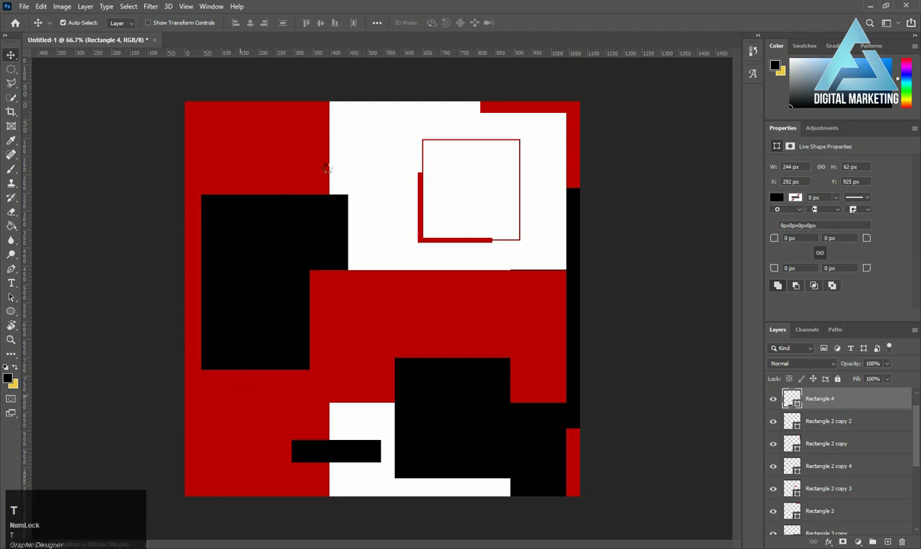
click(359, 118)
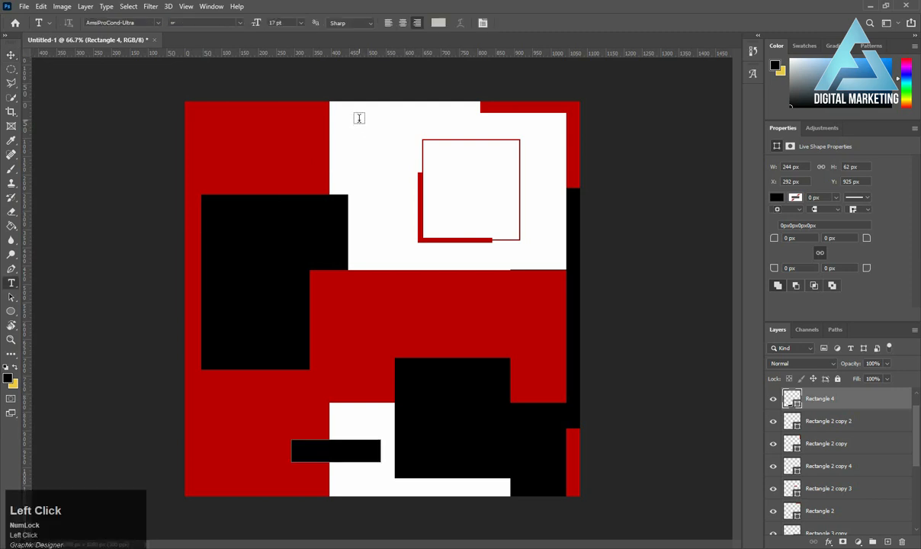
text(w)
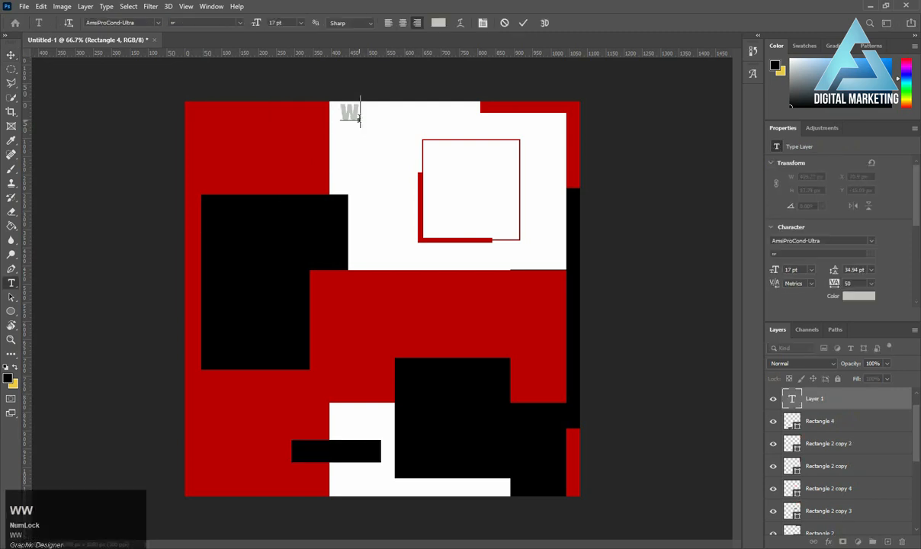
text(ww.website)
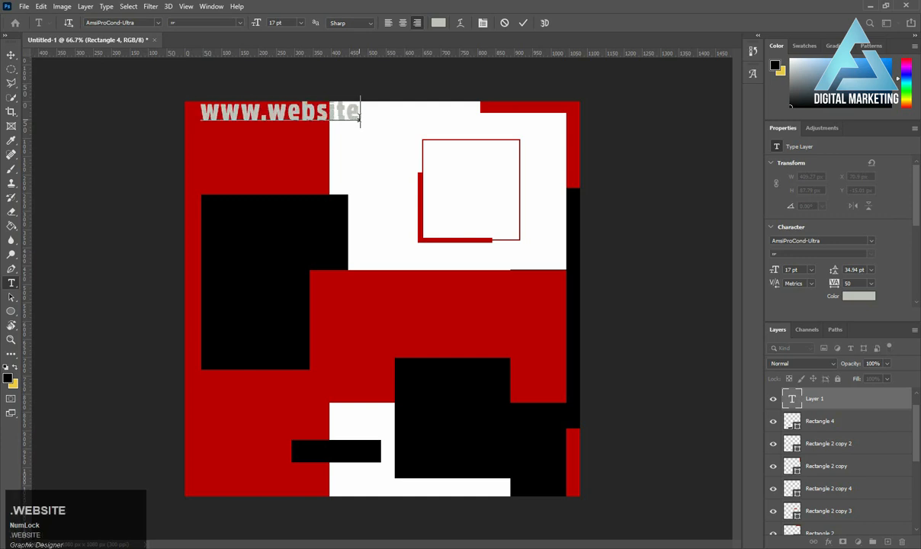
text(.com)
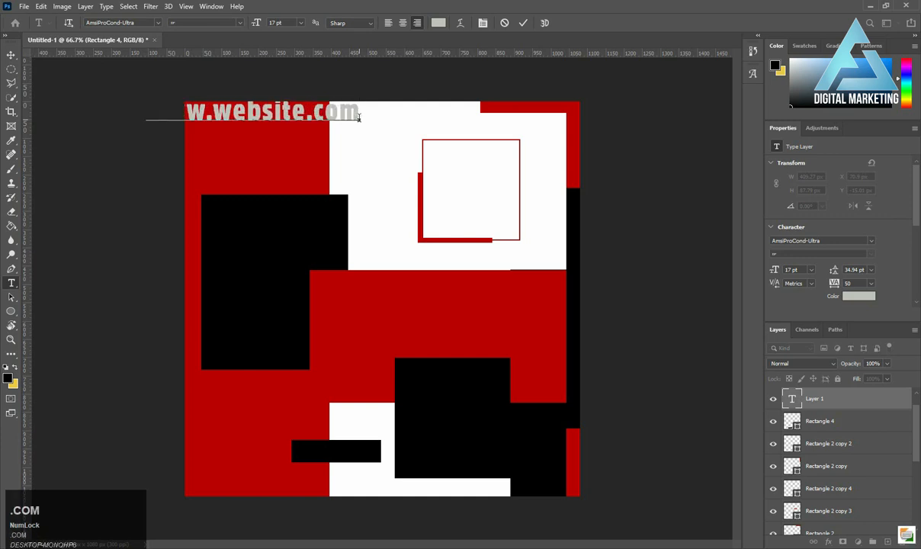
key(ctrl+Return)
click(10, 57)
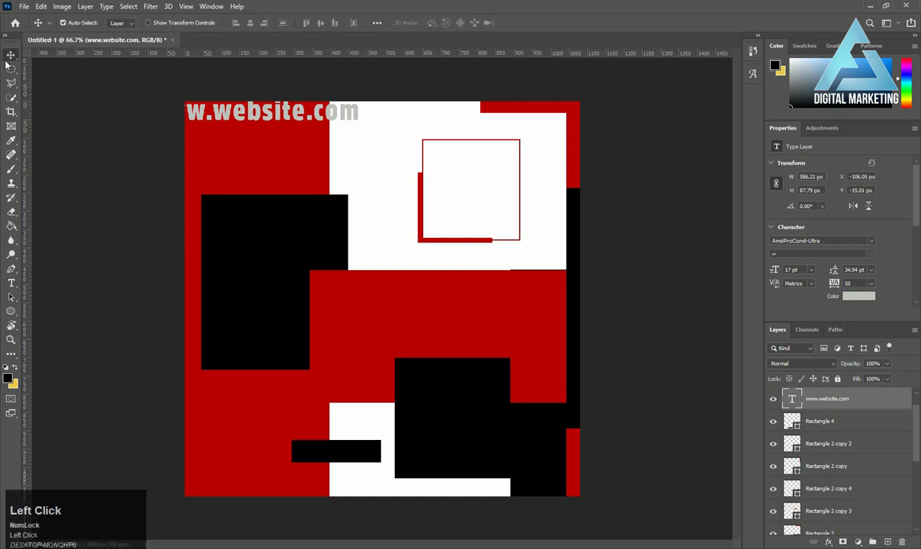
Set the website text to AvantGarde Md BT and scale it down to about 6.3 pt at about X 491 px, Y 32 px.
click(870, 241)
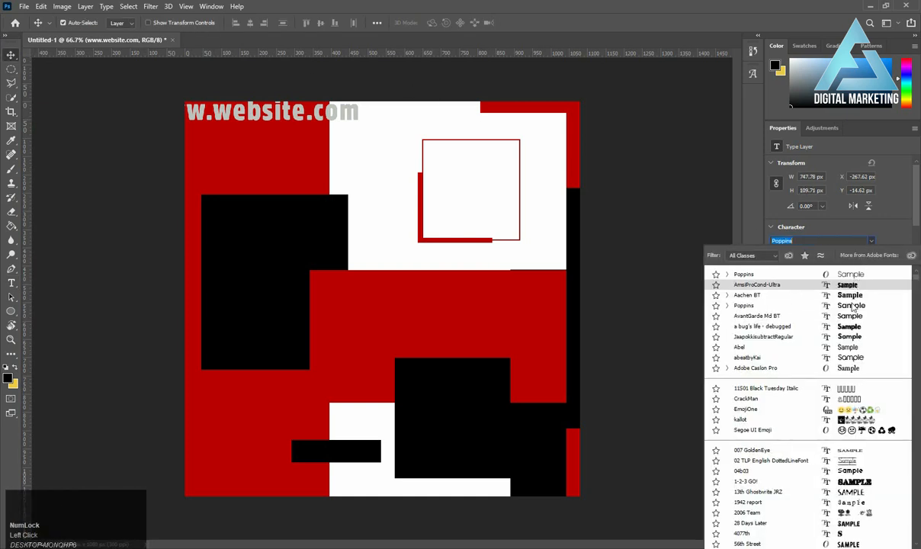
click(831, 316)
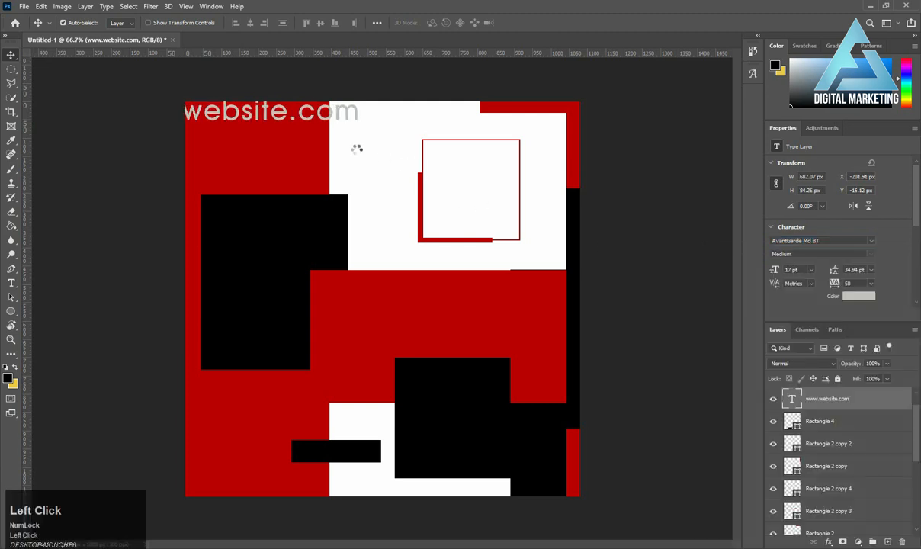
key(ctrl+t)
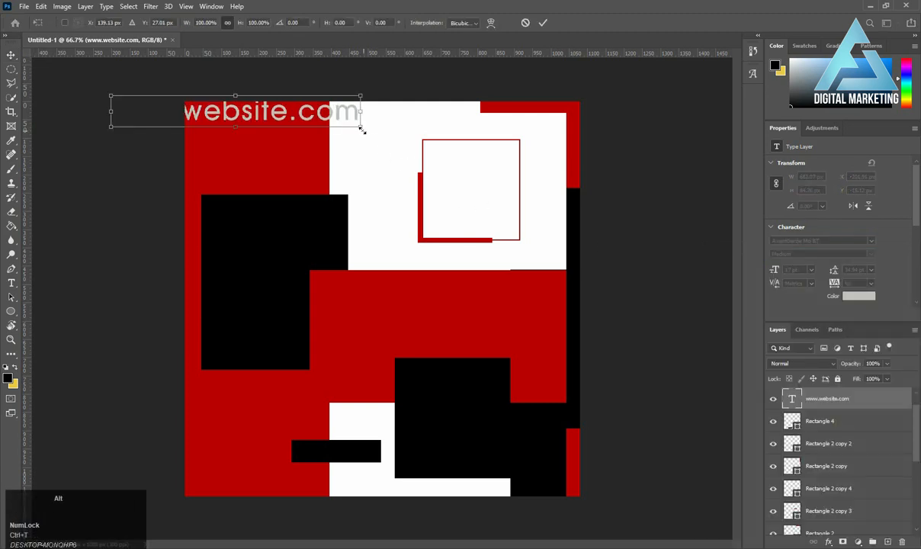
drag(360, 126, 441, 126)
click(441, 126)
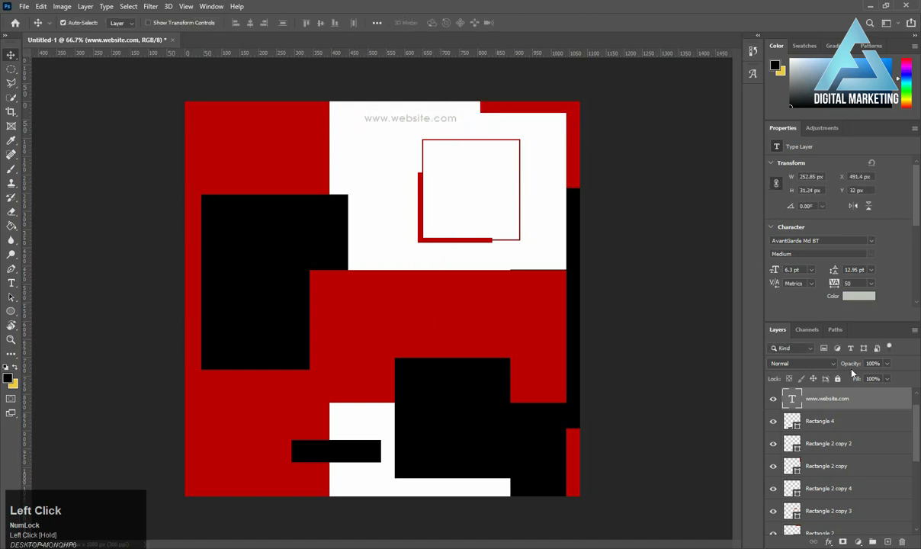
Change the website text's colour to black 000000, sampled from the black rectangle.
click(858, 296)
click(339, 237)
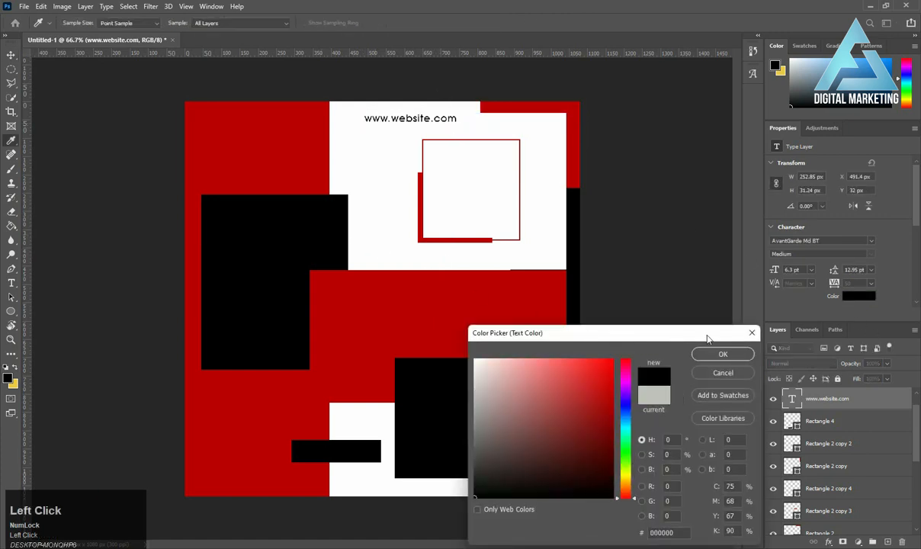
click(721, 354)
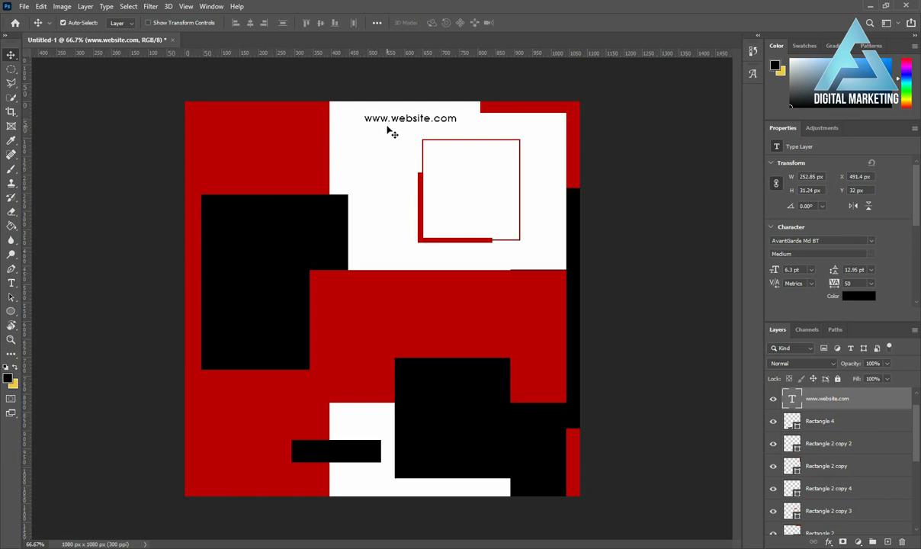
Duplicate the website text into the red outline frame and change the copy's wording to "Upto".
drag(391, 133, 456, 177)
key(t)
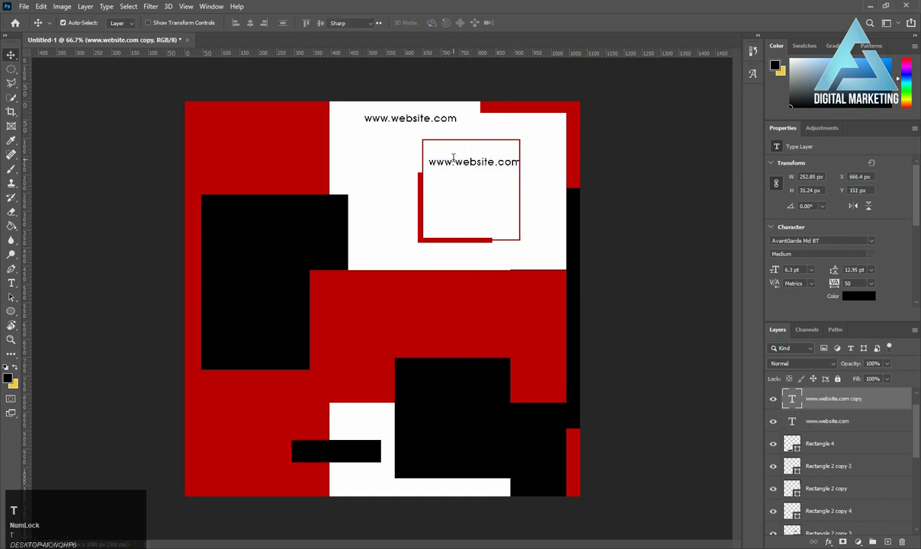
click(453, 157)
key(ctrl+a)
text(Up)
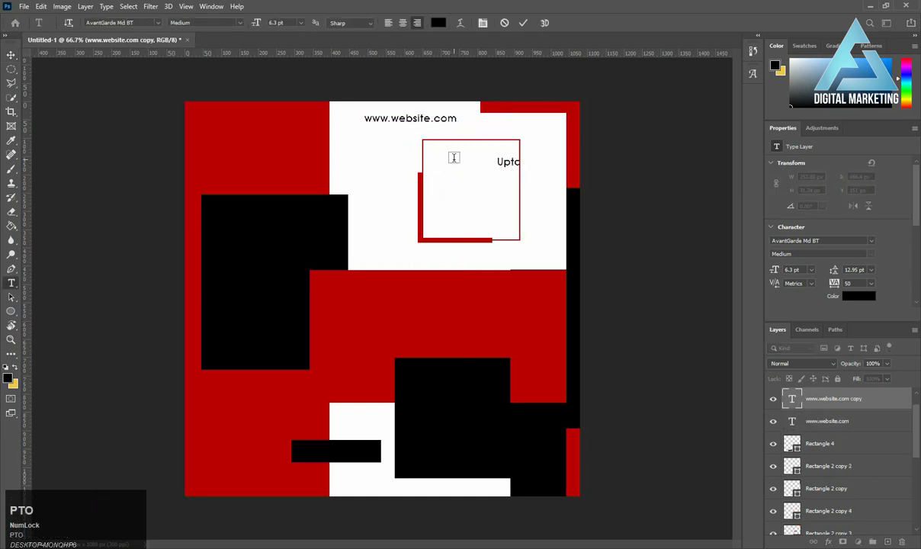
click(12, 55)
Move the "Upto" text to the frame's upper-left corner at about X 660 px, Y 115 px.
key(ctrl)
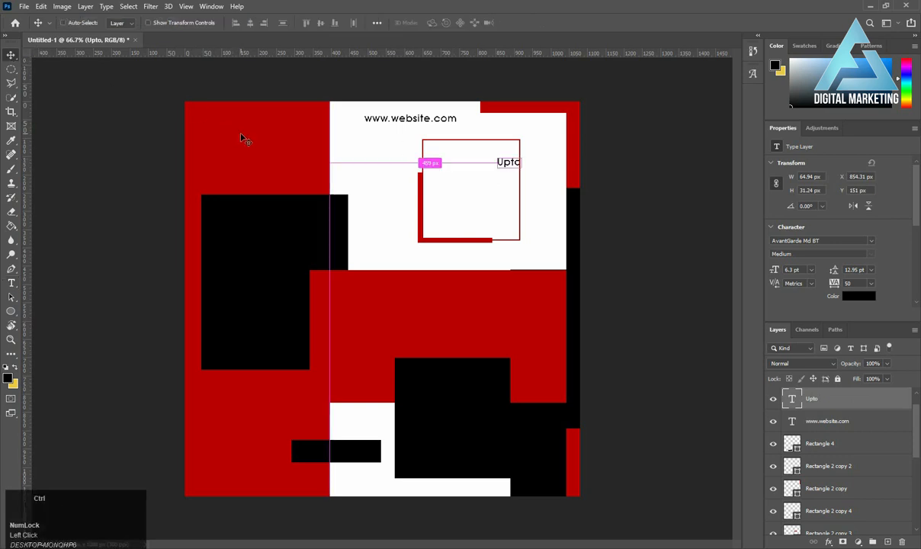
key(ctrl+t)
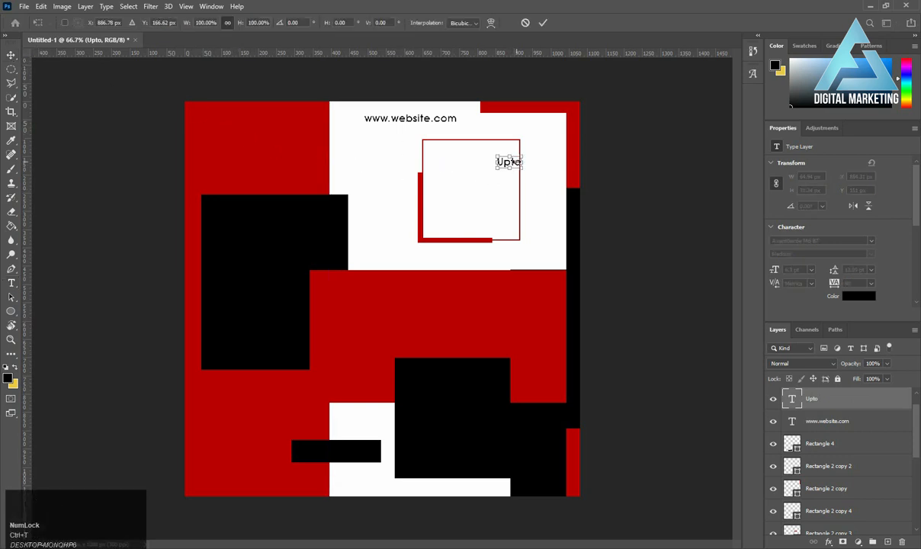
drag(513, 164, 445, 150)
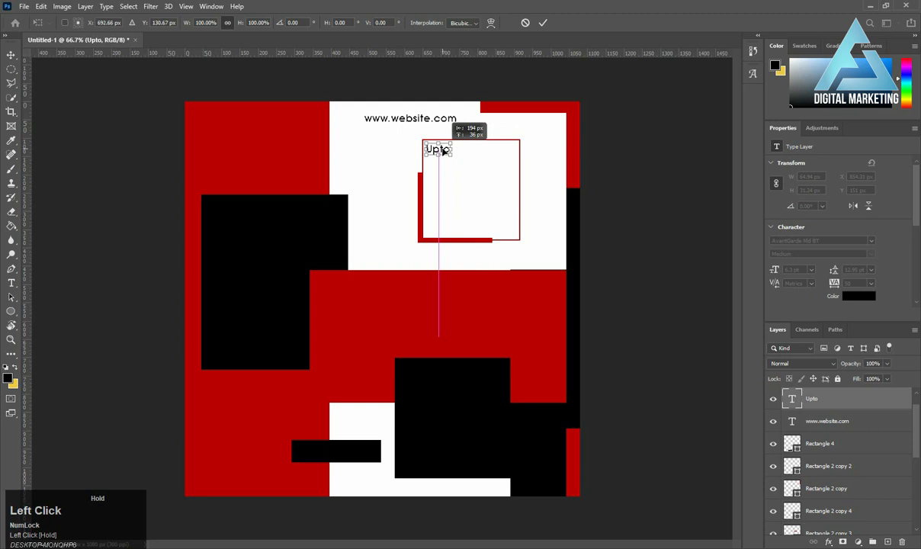
key(Return)
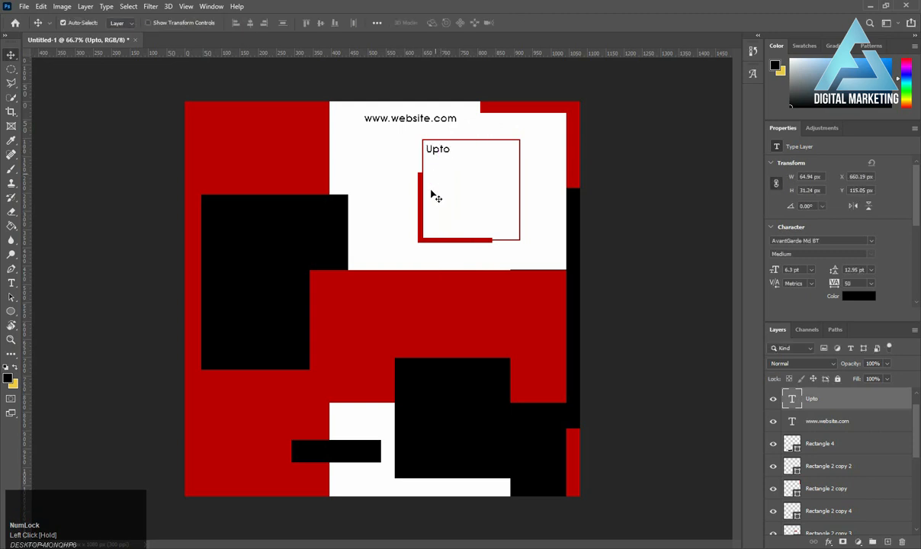
Add a new text reading "50" in the white area beside the red outline frame.
key(t)
click(388, 209)
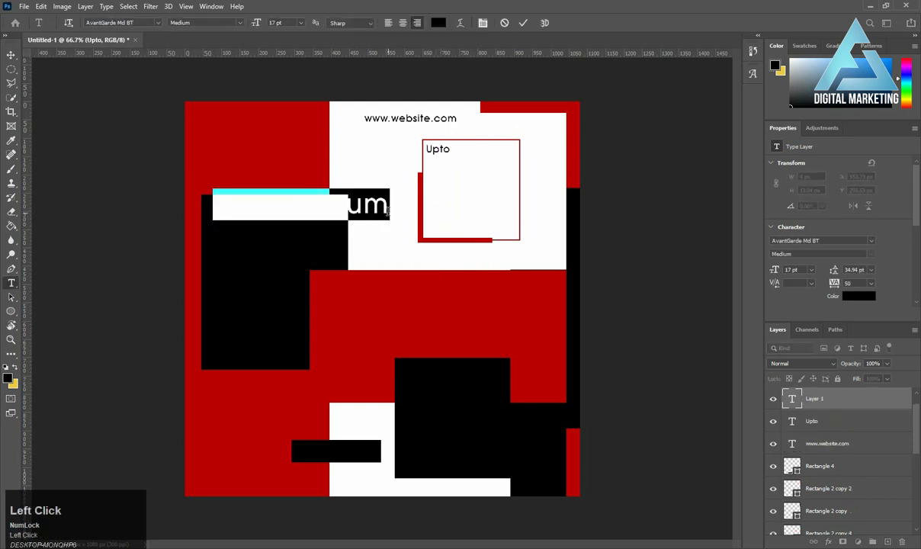
text(50)
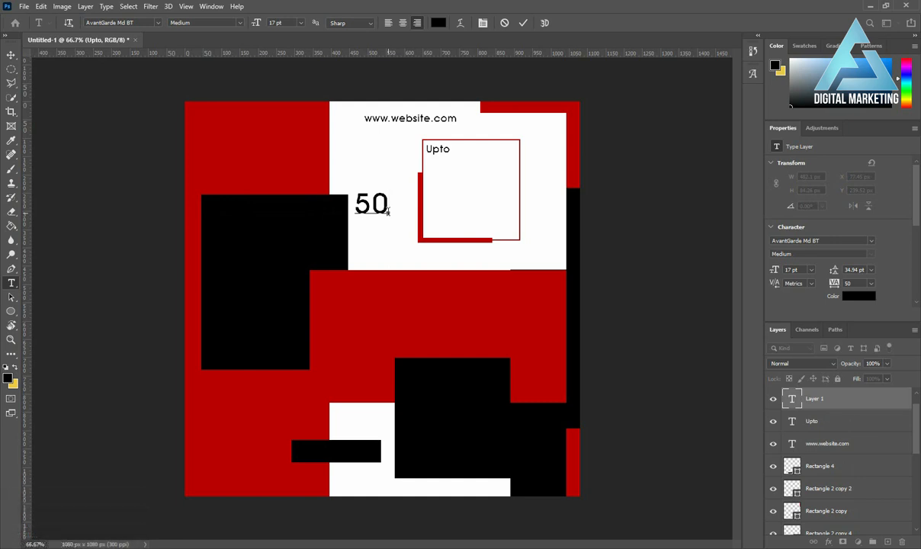
key(ctrl+Return)
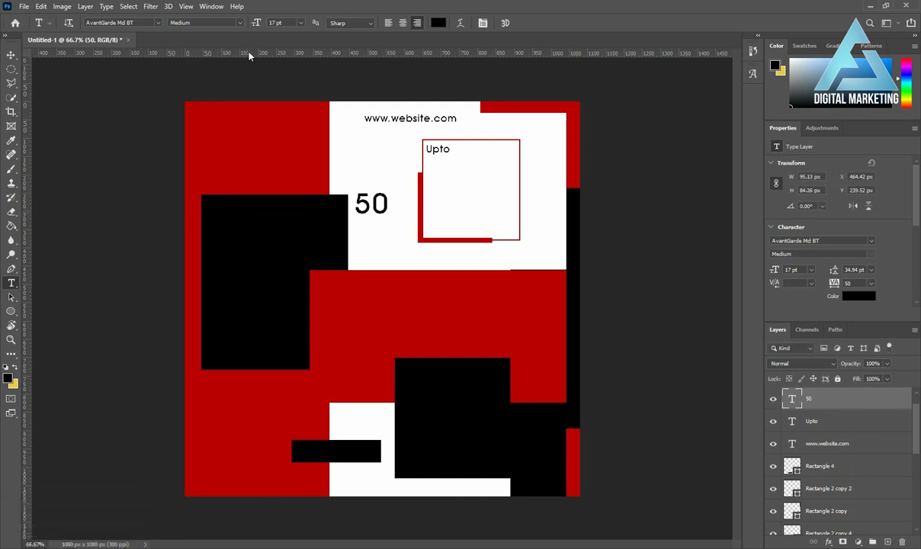
Enlarge the "50" text to about 35.8 pt and place it inside the frame below "Upto".
click(13, 57)
key(ctrl+t)
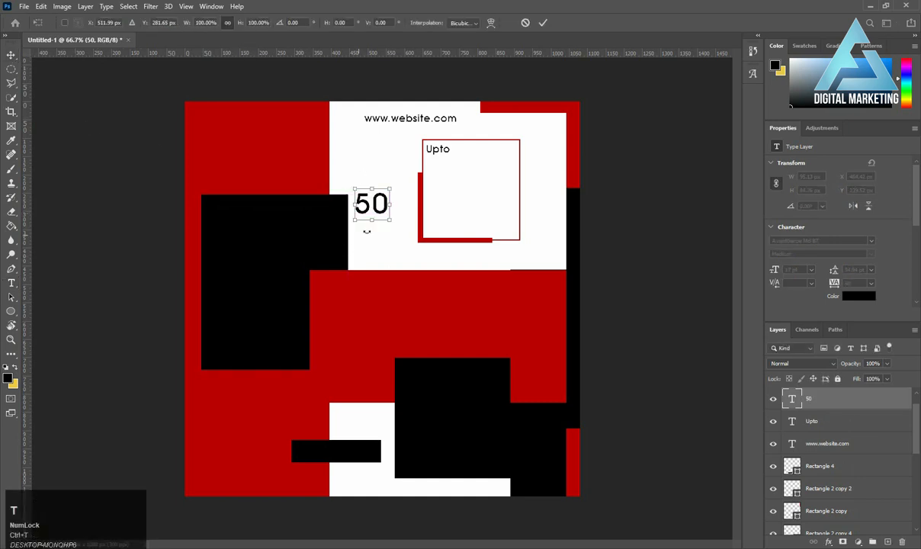
drag(390, 218, 477, 201)
key(Return)
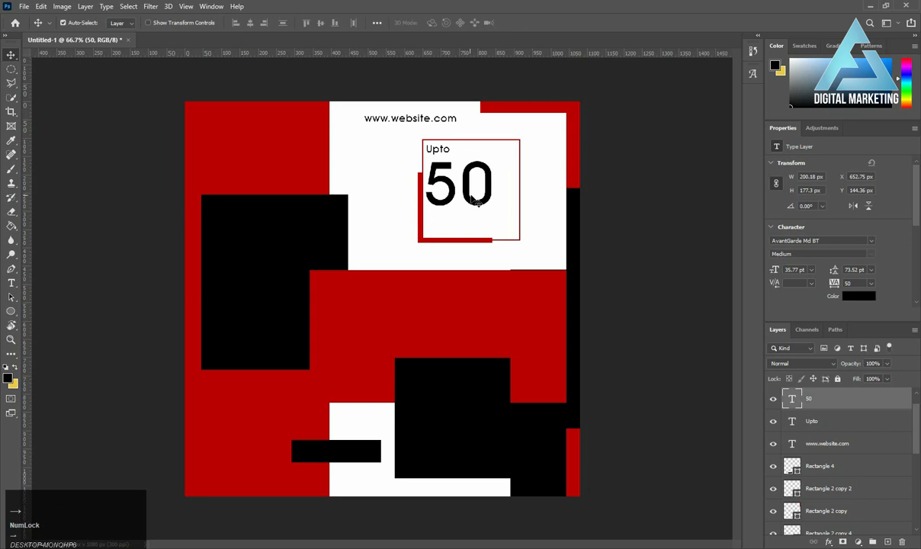
Set the "50" text's font to Bebas Neue Bold.
click(826, 241)
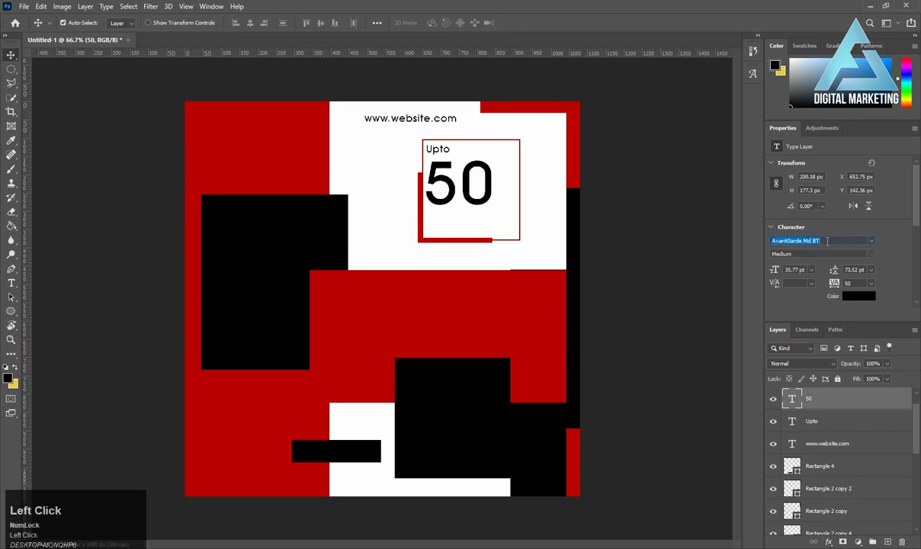
text(beba)
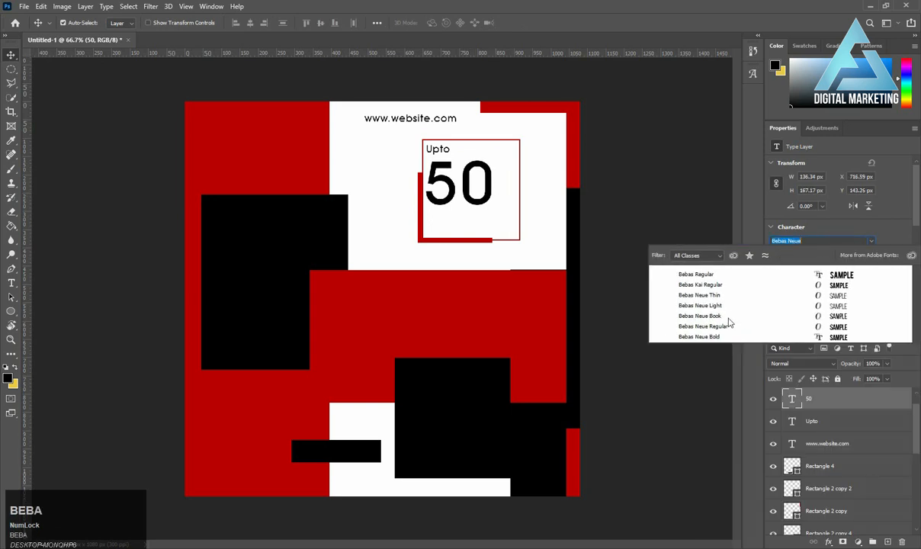
click(709, 337)
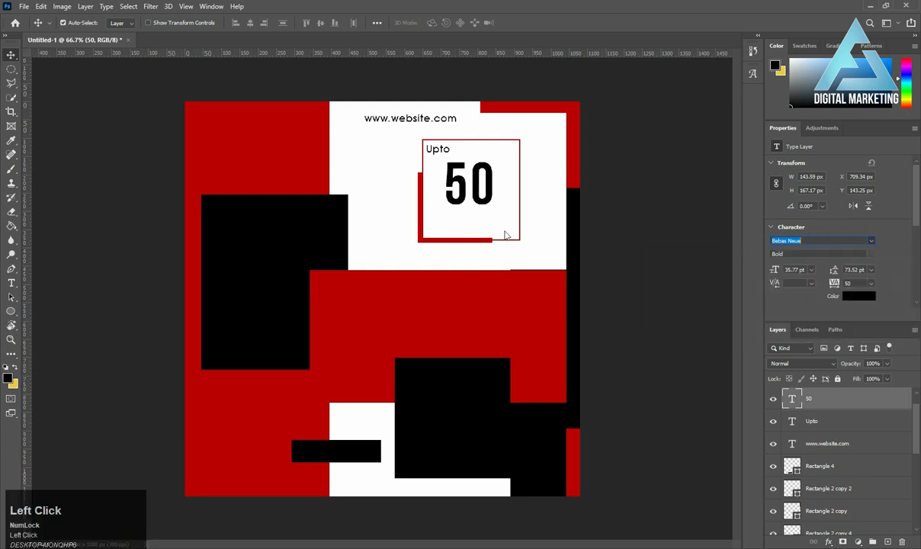
Move the "50" text directly under "Upto" near the frame's left edge, at about X 656 px, Y 136 px.
drag(469, 195, 488, 227)
key(Up)
key(Up)
key(Up)
key(Up)
key(Up)
key(Up)
key(Up)
key(Up)
key(Up)
key(Up)
key(Up)
key(Up)
key(Up)
key(Up)
key(Up)
key(Up)
key(Up)
key(Up)
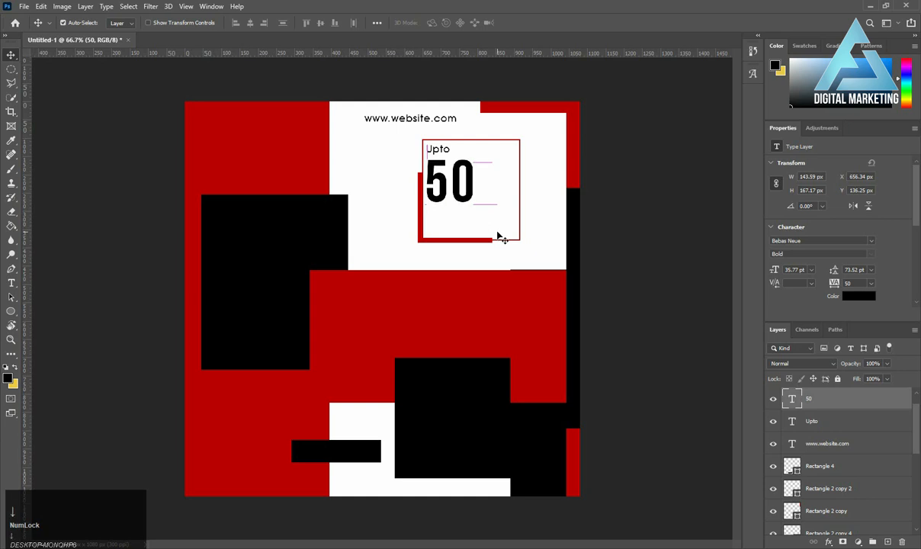
Change the "50" text's colour to red bb0000, sampled from the large red rectangle.
click(867, 297)
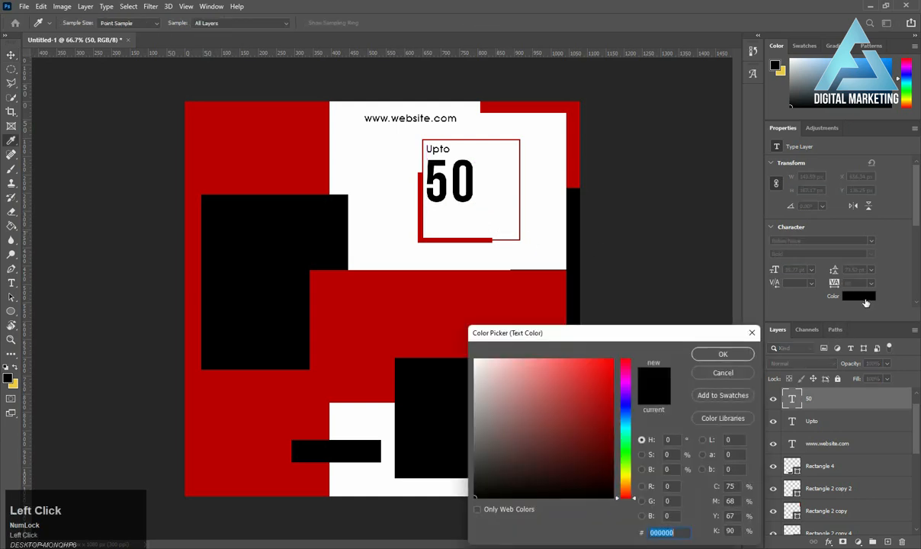
click(268, 138)
click(716, 356)
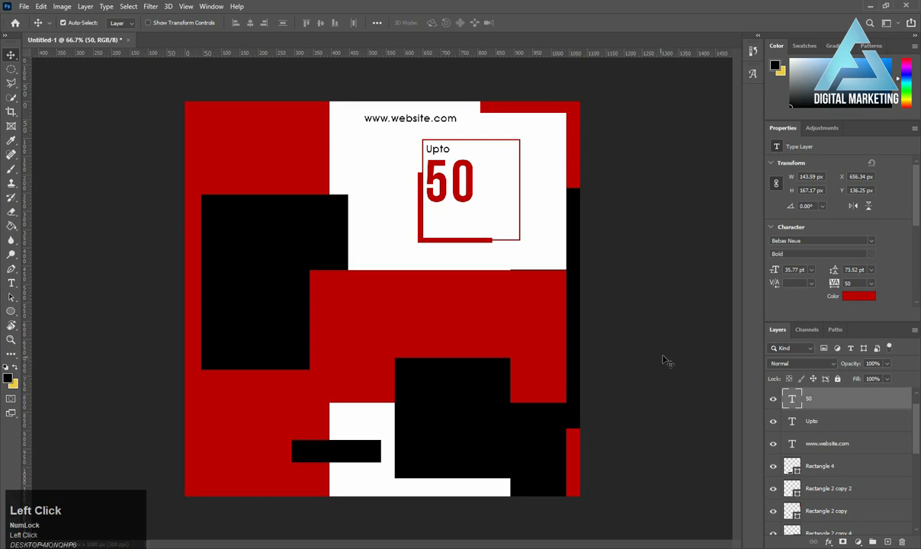
Duplicate the "Upto" text to the right of "50" and change the copy's wording to "%".
drag(437, 149, 503, 199)
key(t)
click(501, 197)
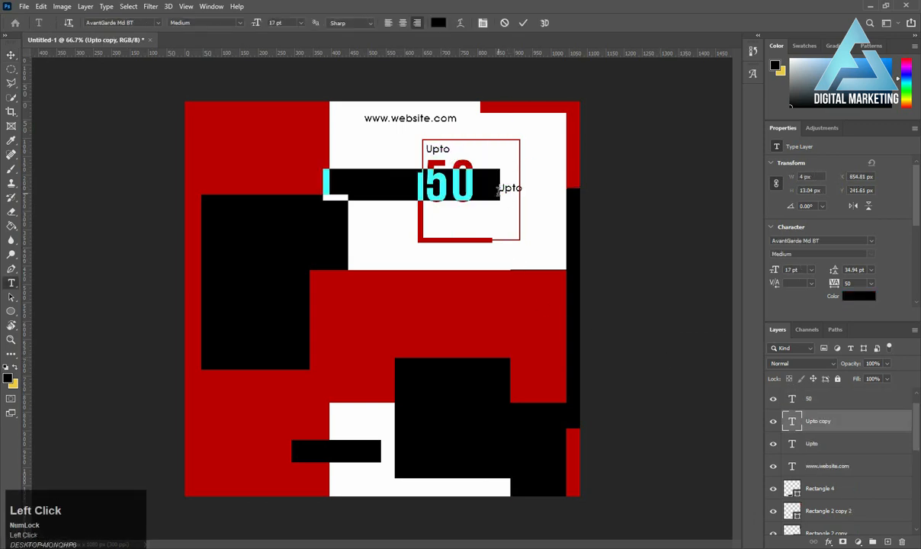
click(504, 22)
click(509, 187)
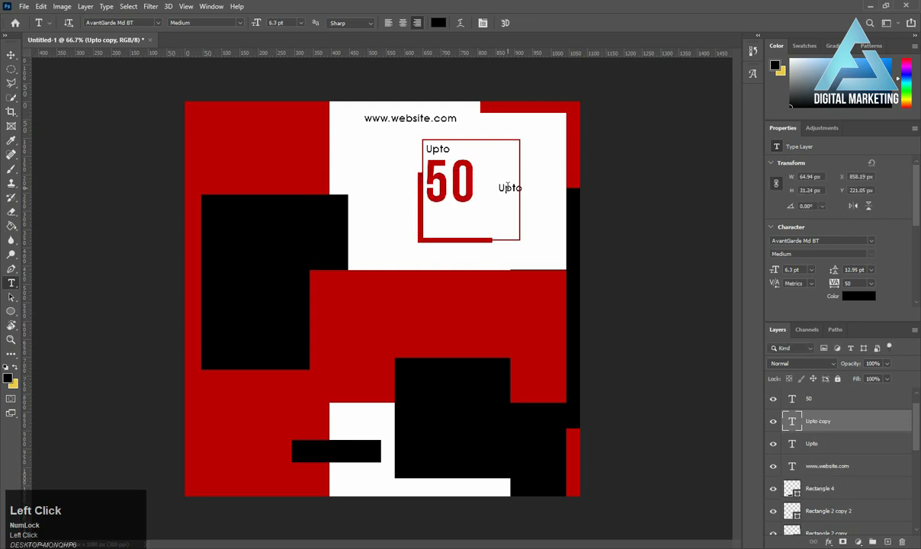
key(ctrl+a)
text(%)
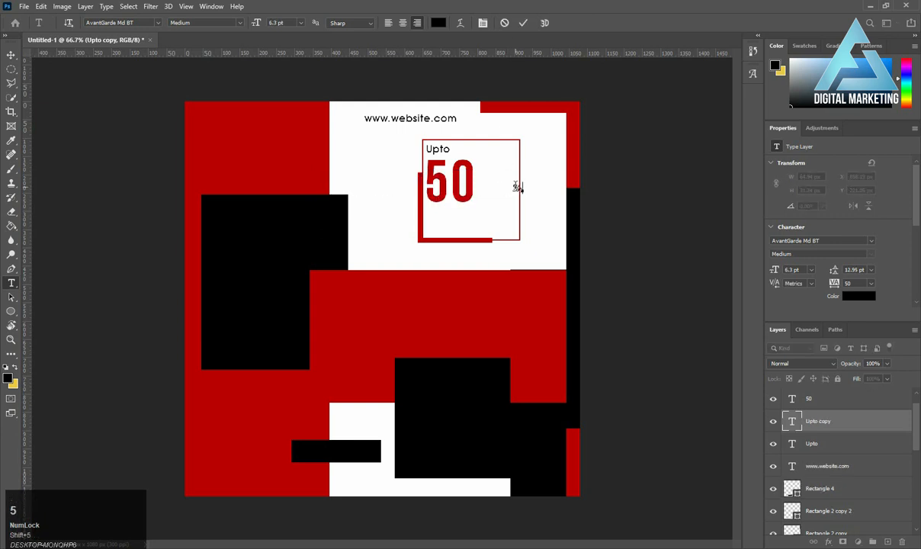
click(523, 22)
Enlarge the "%" text to about 24.9 pt and place it beside "50" at about X 800 px, Y 160 px.
click(11, 56)
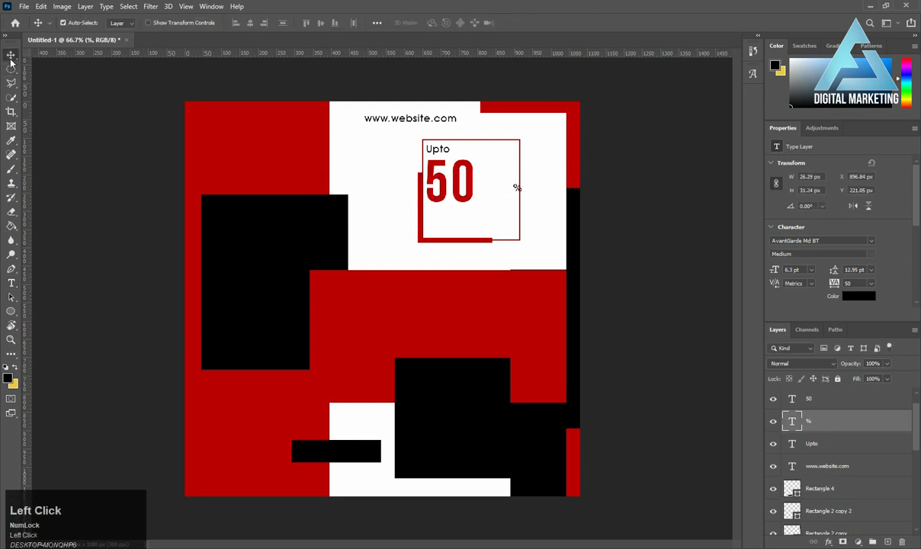
key(ctrl+t)
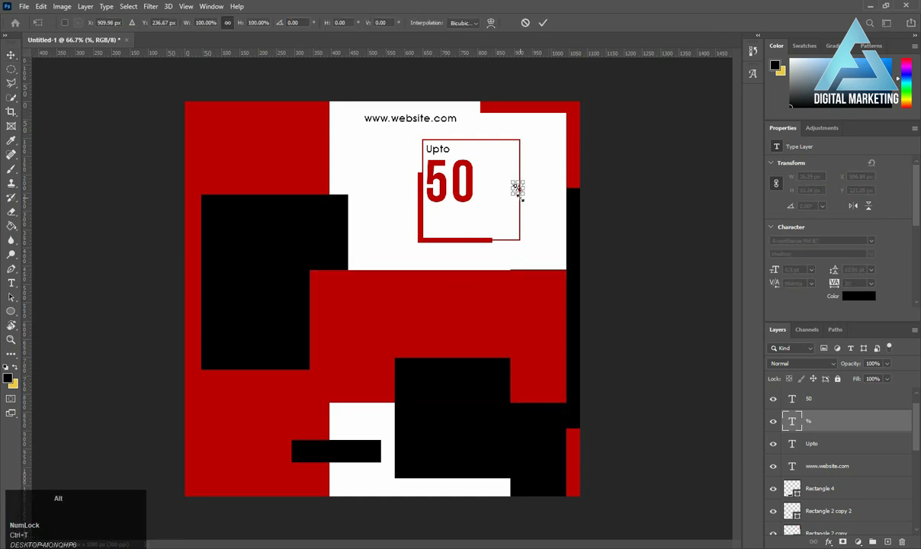
drag(522, 195, 492, 189)
key(Return)
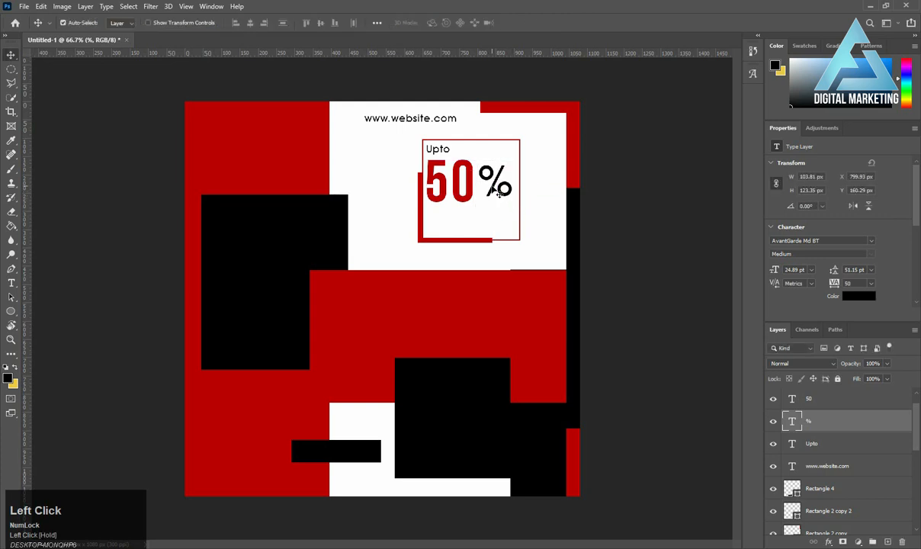
Change the "%" text's colour to red bb0000, sampled from the "50" text.
click(857, 296)
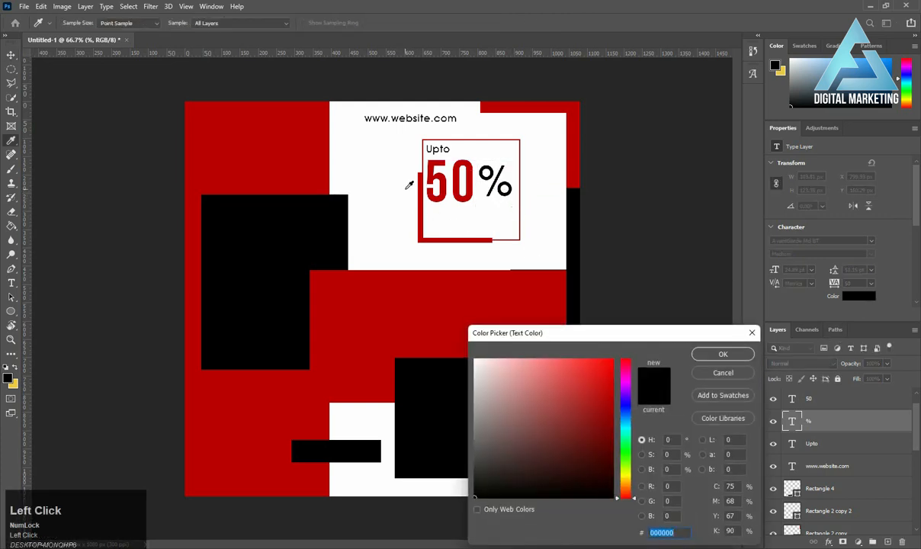
click(431, 176)
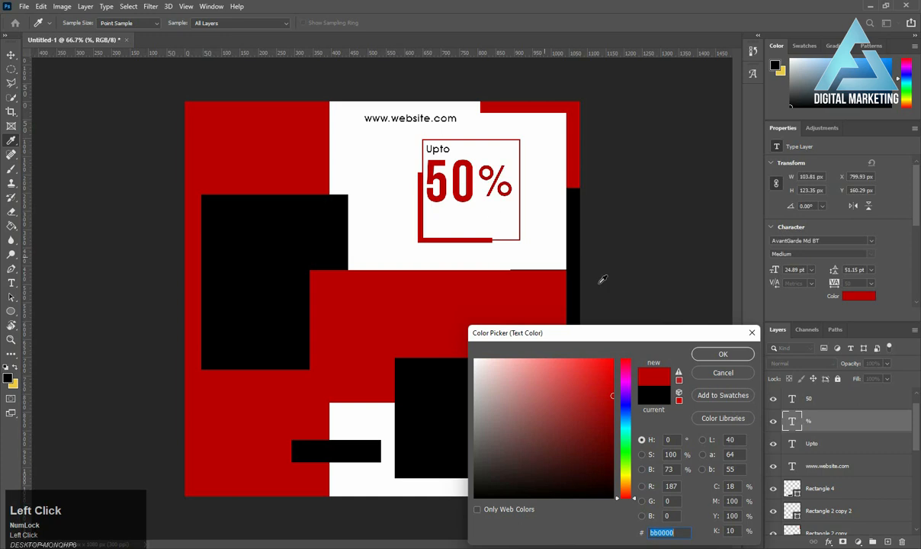
click(721, 354)
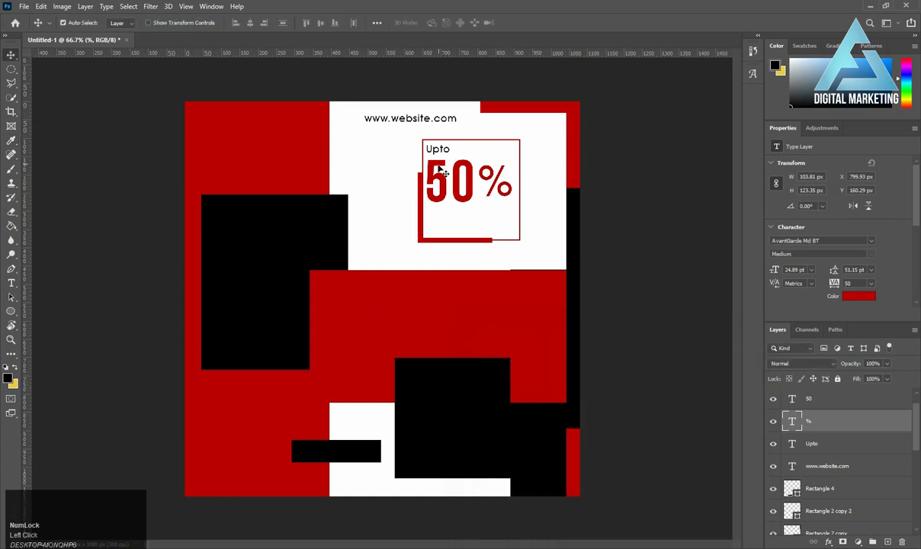
Duplicate the "50" text below the original and change the copy's wording to "DISCOUNT".
drag(436, 165, 455, 214)
key(t)
click(455, 241)
key(ctrl+a)
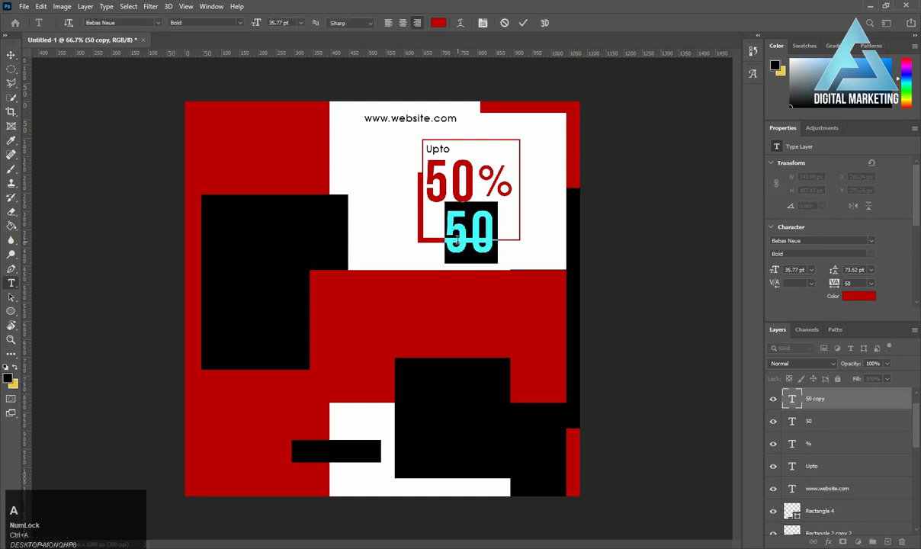
text(DISCOUNT)
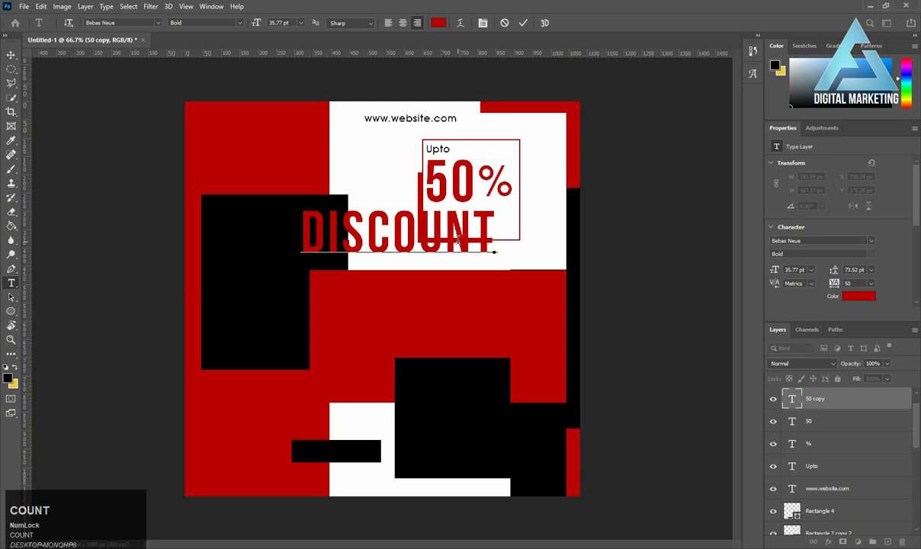
key(ctrl+Return)
Change the "DISCOUNT" text's colour to black 000000, sampled from the black rectangle.
click(12, 57)
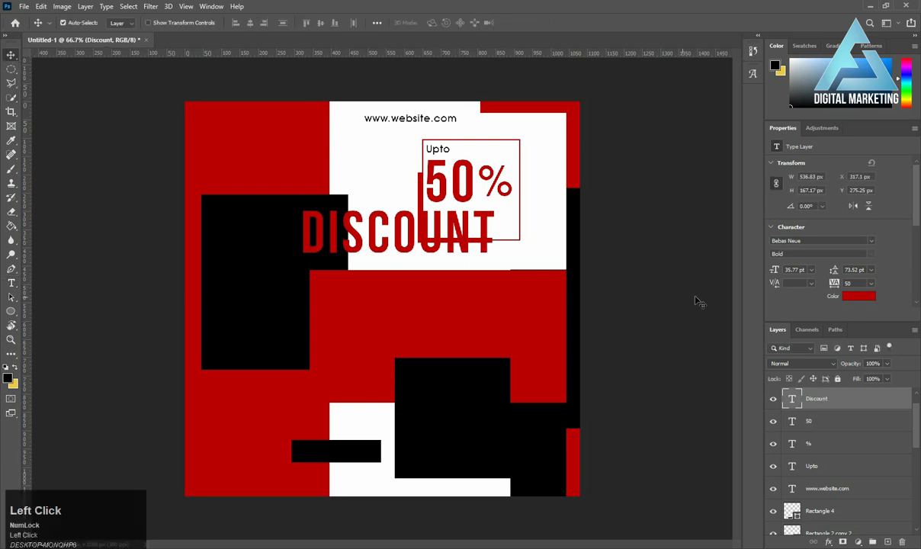
click(861, 298)
click(319, 261)
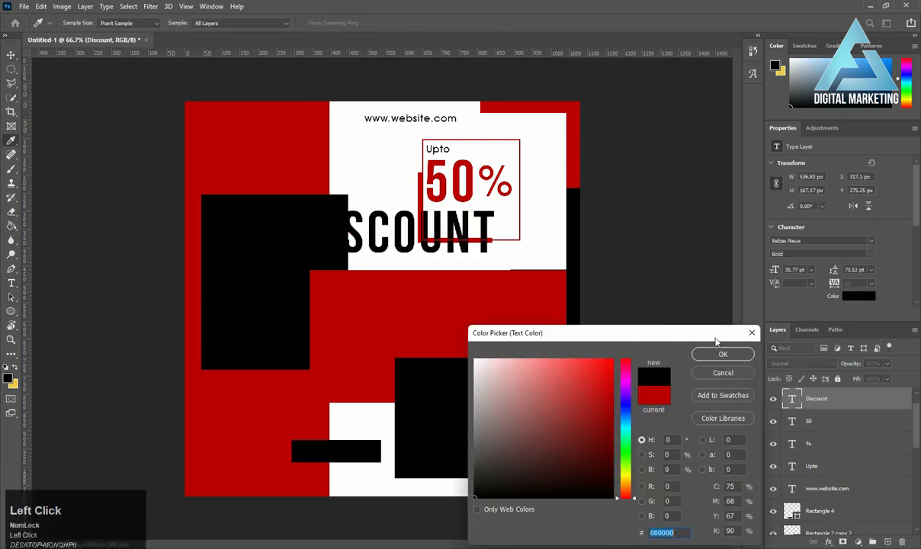
click(723, 355)
Scale "DISCOUNT" down to about 15.5 pt and place it under "50%" inside the frame, at about X 667 px, Y 284 px.
key(ctrl+t)
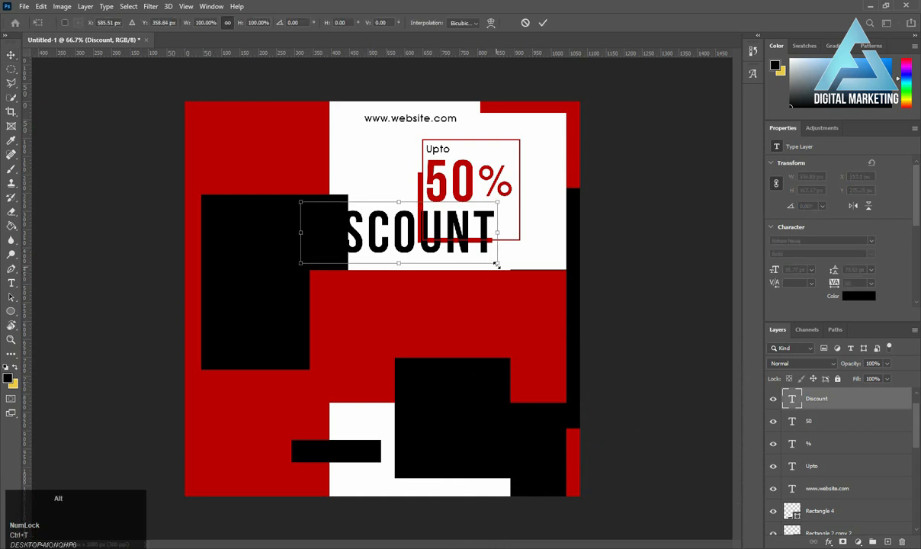
drag(496, 264, 514, 233)
key(Return)
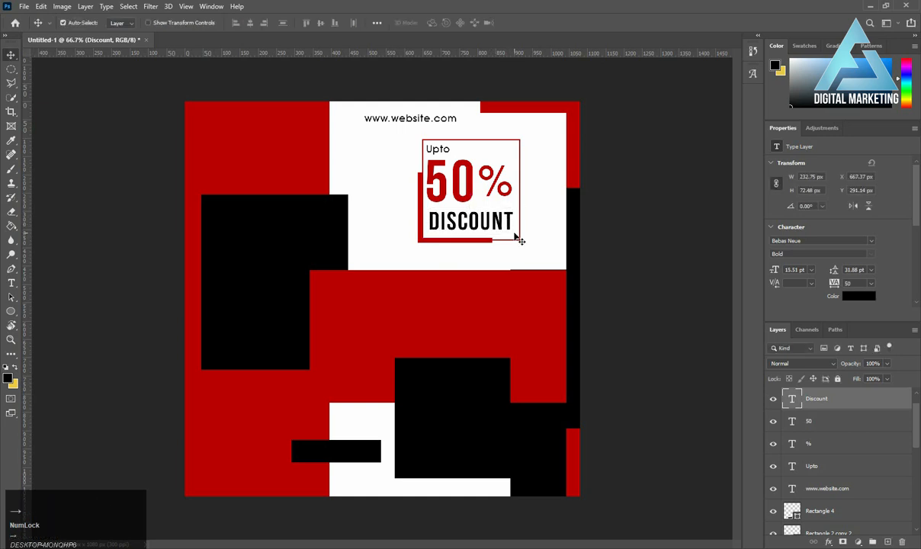
key(Up)
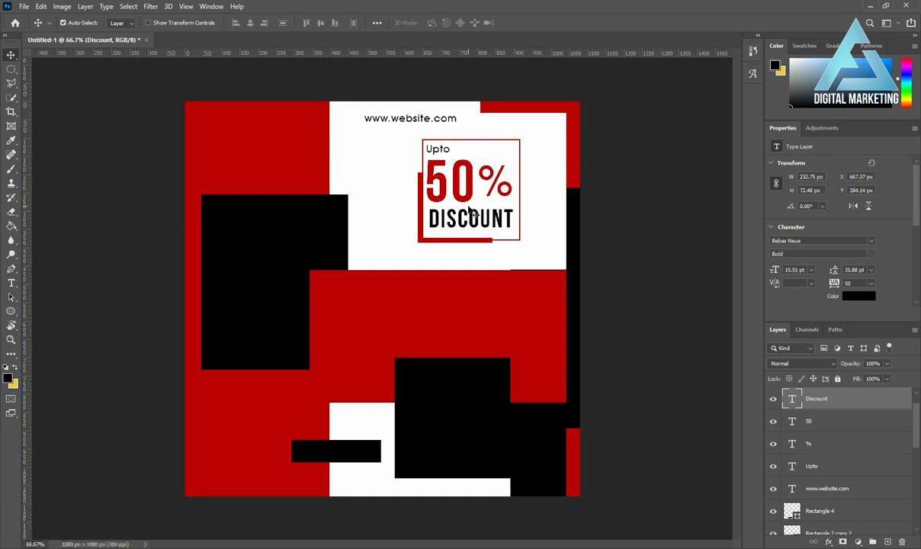
Duplicate the "50" text onto the central red band at about X 614 px, Y 481 px and colour the copy white ffffff.
drag(462, 189, 543, 315)
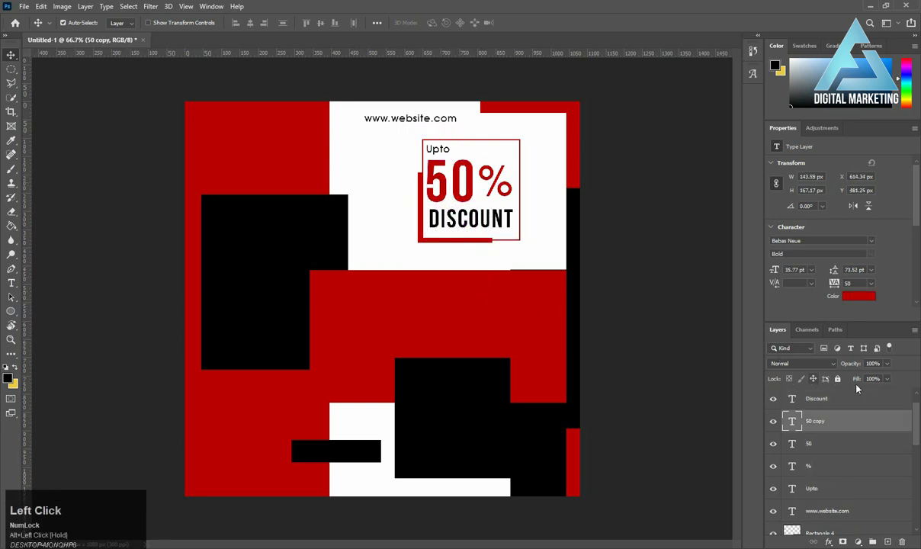
click(853, 296)
drag(523, 364, 467, 341)
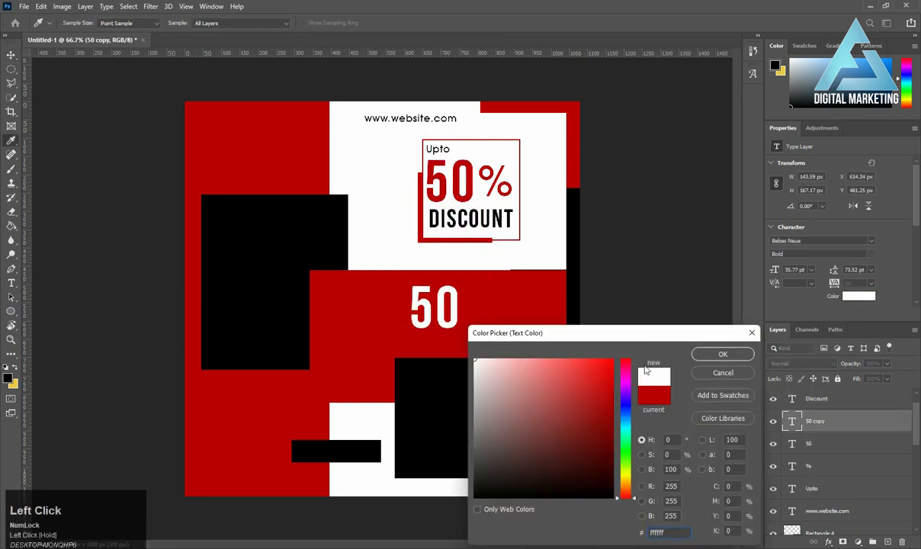
click(721, 355)
Replace the white "50" copy's wording with "EXCLUSIVE" and "COLLECTION" on two lines.
key(t)
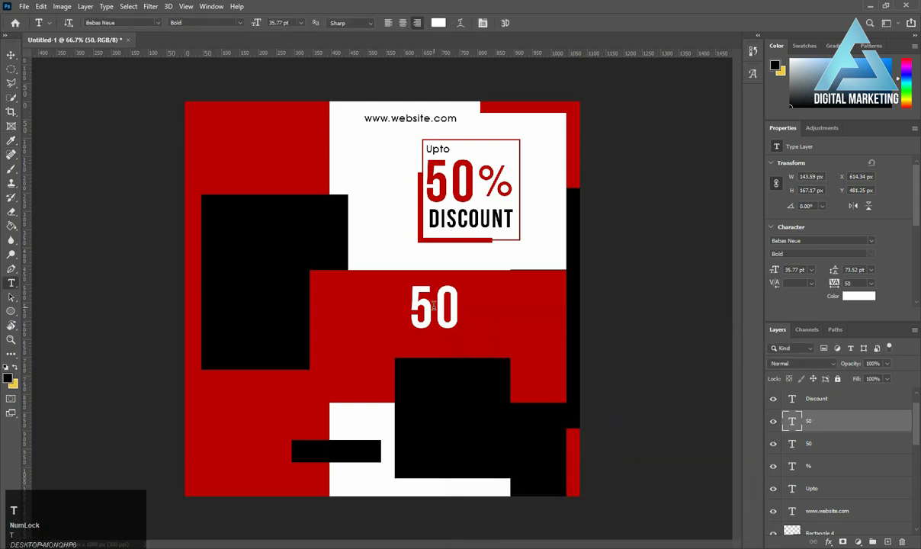
key(ctrl+a)
text(EXC)
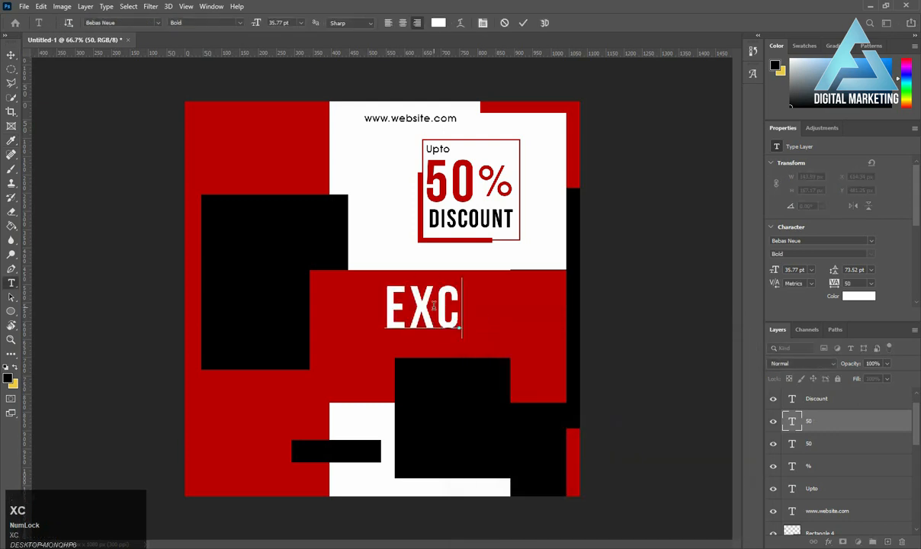
text(LUSIVE)
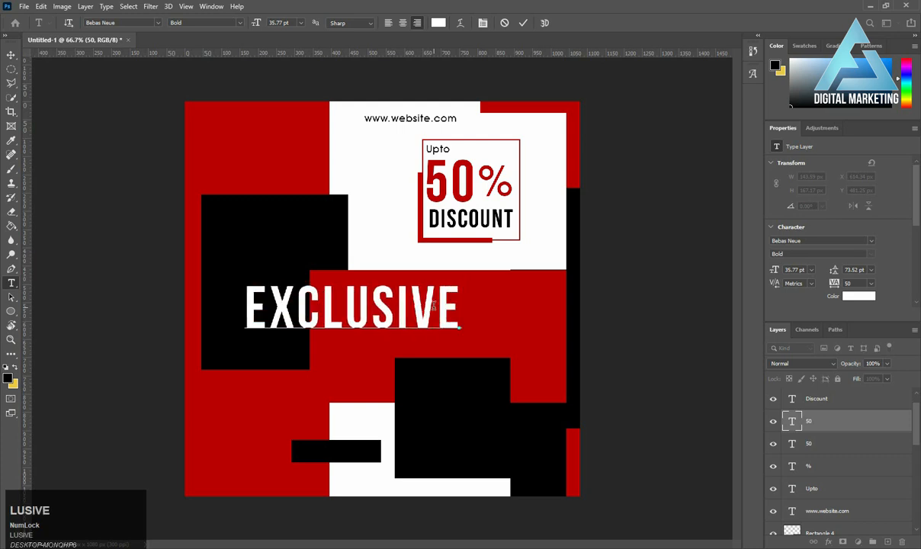
key(Return)
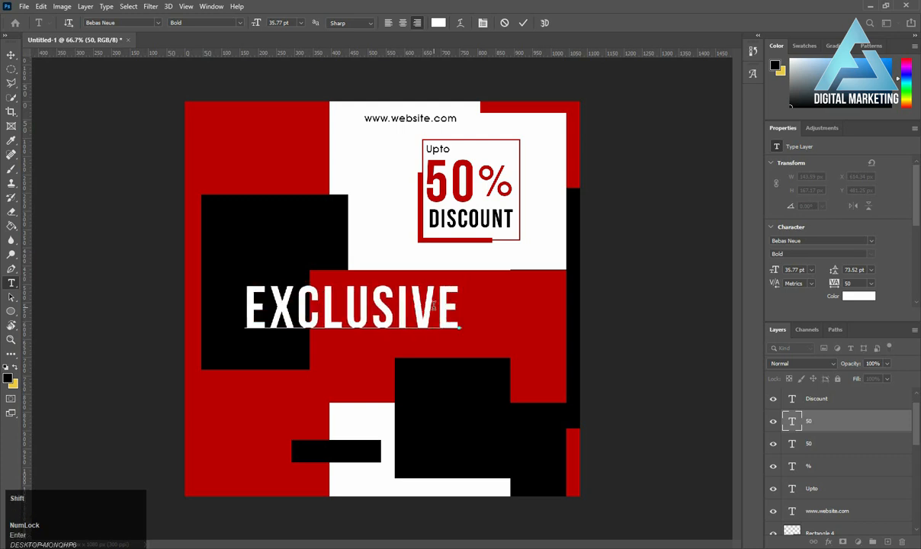
text(COLLECT)
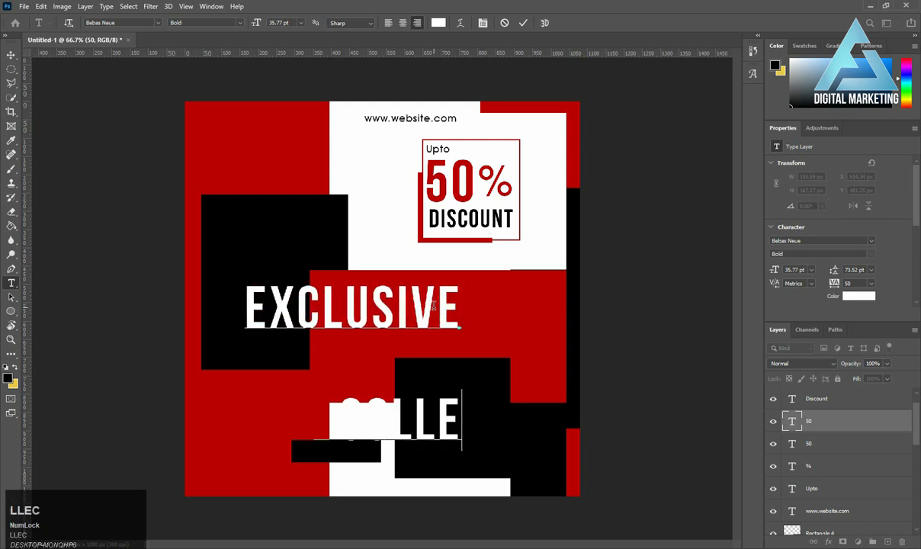
text(ION)
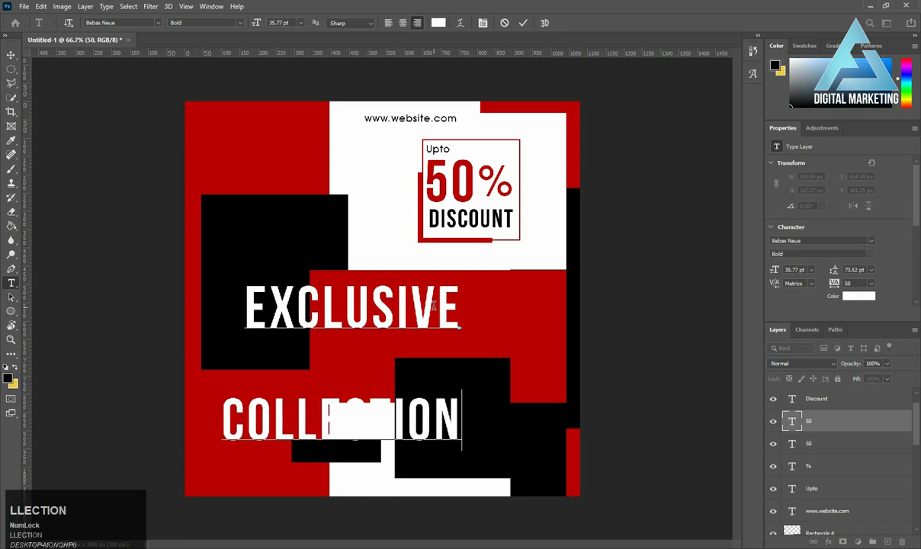
key(ctrl+Return)
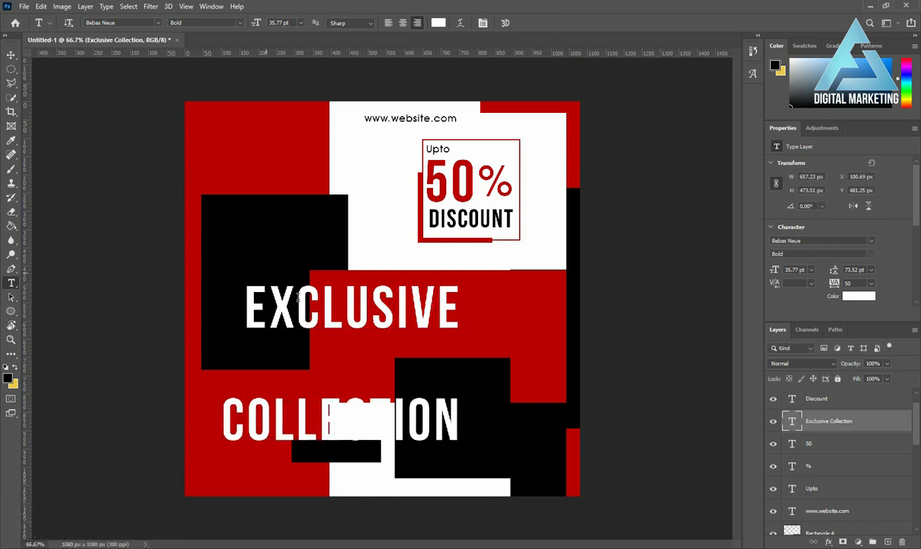
Left-align the "EXCLUSIVE COLLECTION" headline and set its leading to Auto.
click(360, 326)
key(ctrl+a)
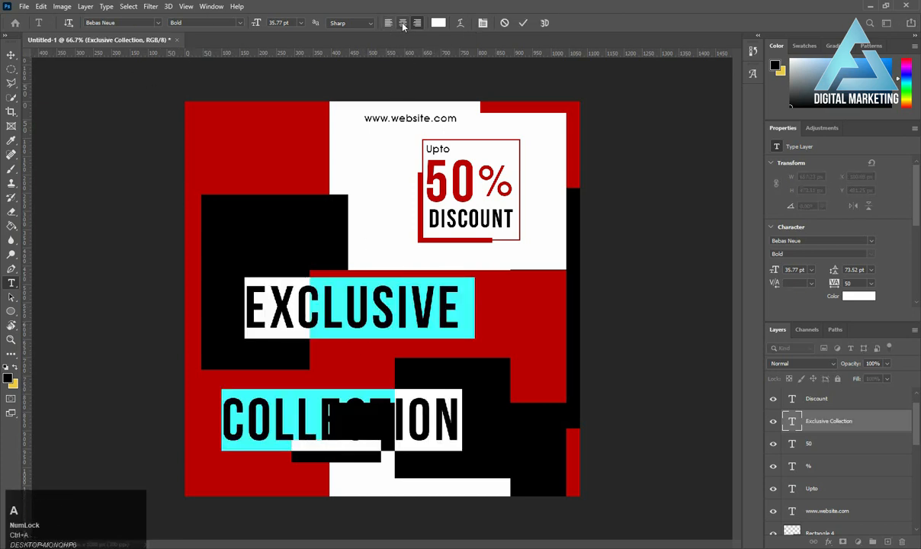
click(418, 23)
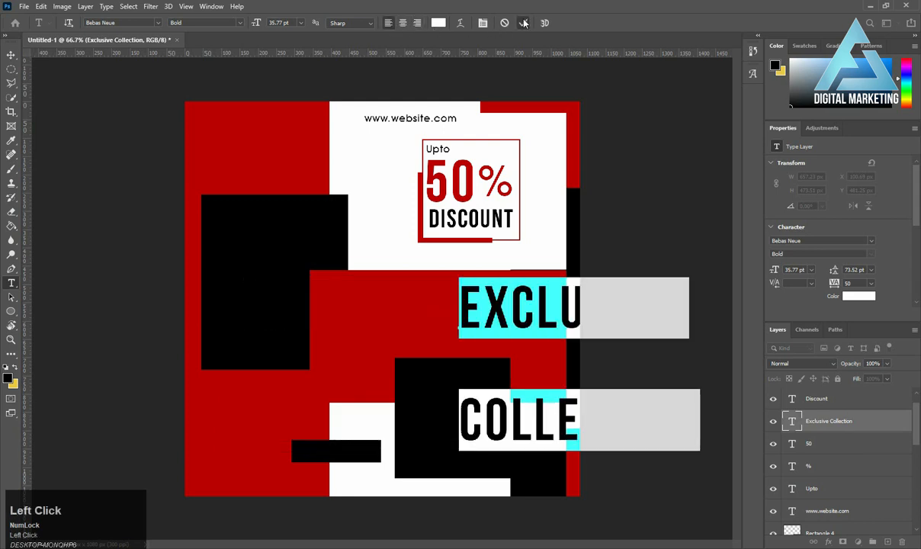
click(523, 22)
click(871, 269)
click(839, 274)
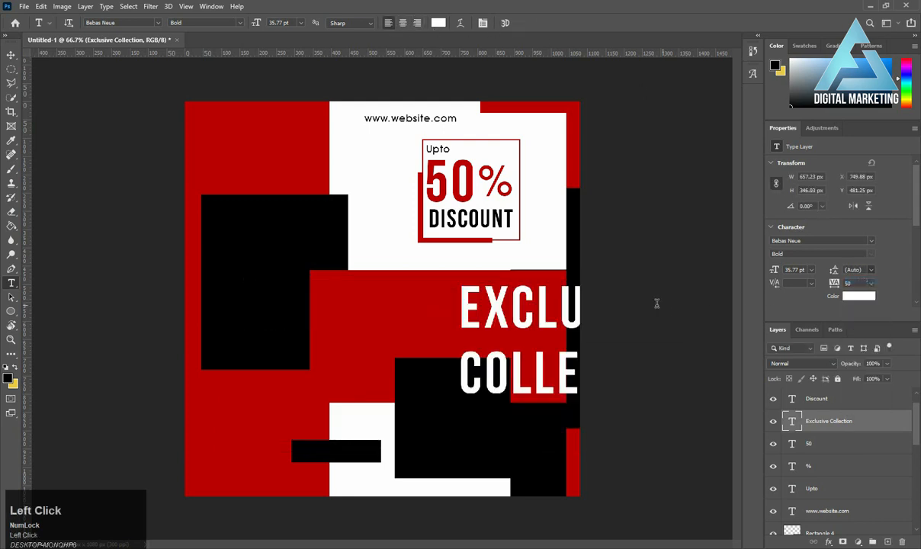
Scale the headline down to about 18 pt and place it on the central red band at about X 600 px, Y 494 px.
click(11, 55)
key(ctrl+t)
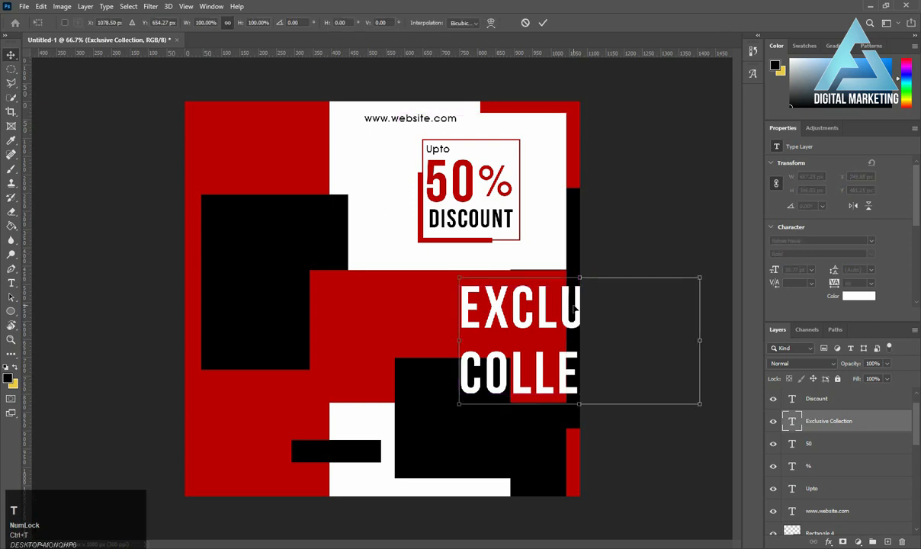
drag(693, 407, 640, 371)
drag(579, 335, 488, 313)
key(Return)
key(Left)
key(Left)
key(Left)
key(Left)
key(Left)
key(Left)
key(Left)
key(Left)
key(Left)
key(Left)
key(Left)
key(Left)
key(Left)
key(Left)
key(Left)
key(Left)
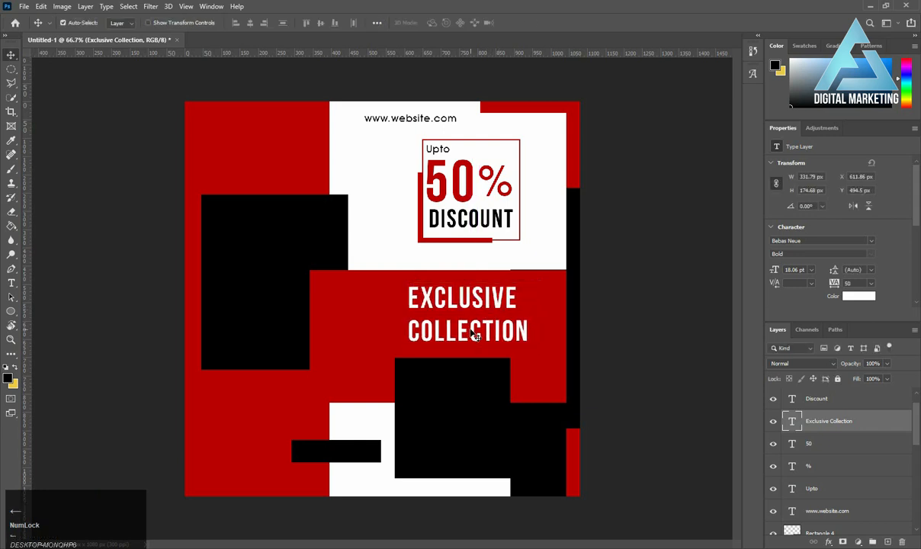
Colour only the word "COLLECTION" black, sampled from the black rectangle below the headline.
key(t)
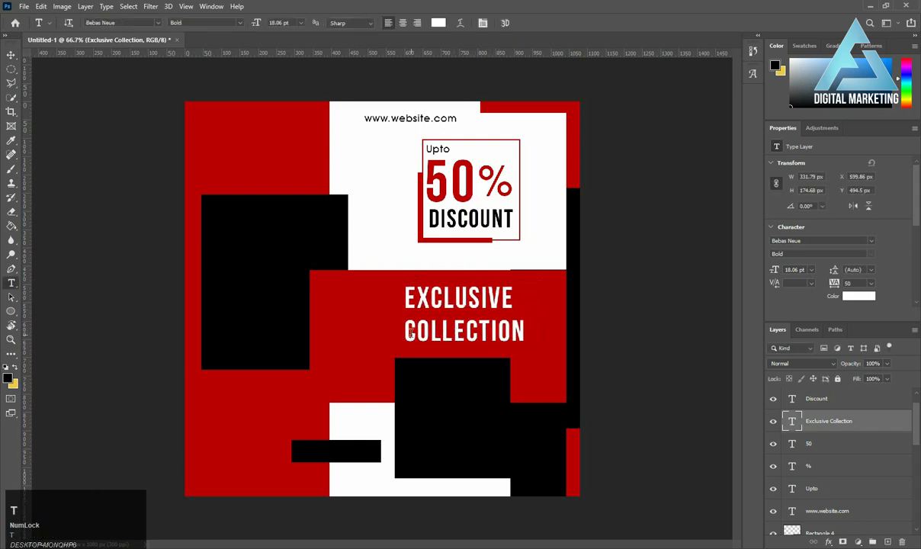
drag(410, 334, 573, 337)
click(859, 296)
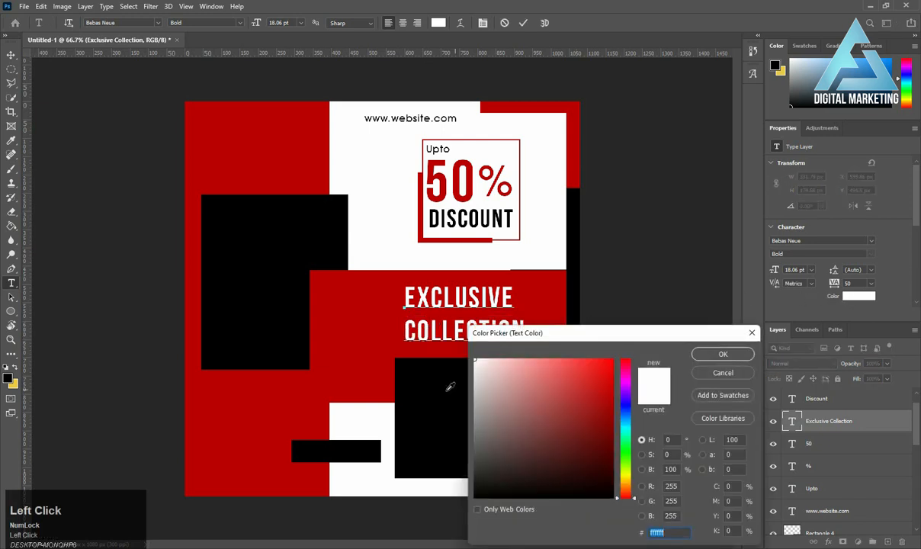
click(450, 387)
click(713, 354)
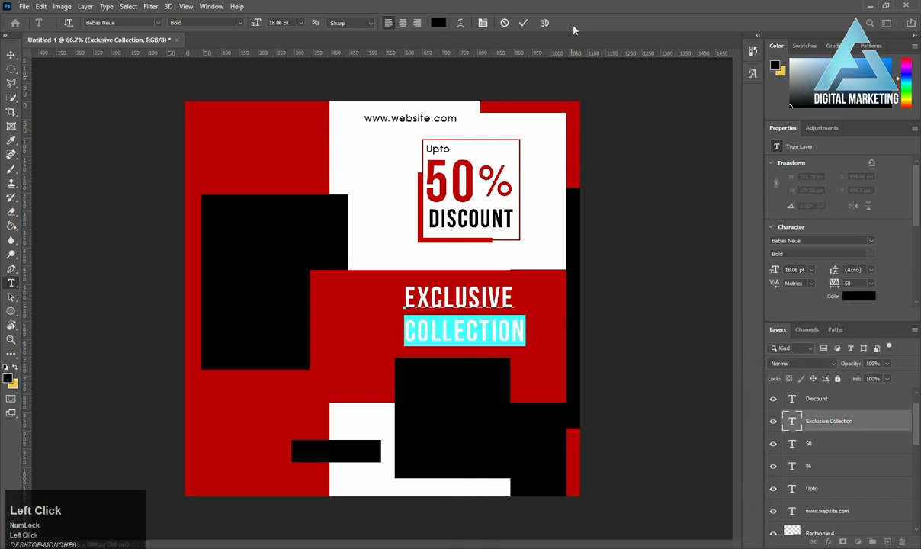
click(523, 23)
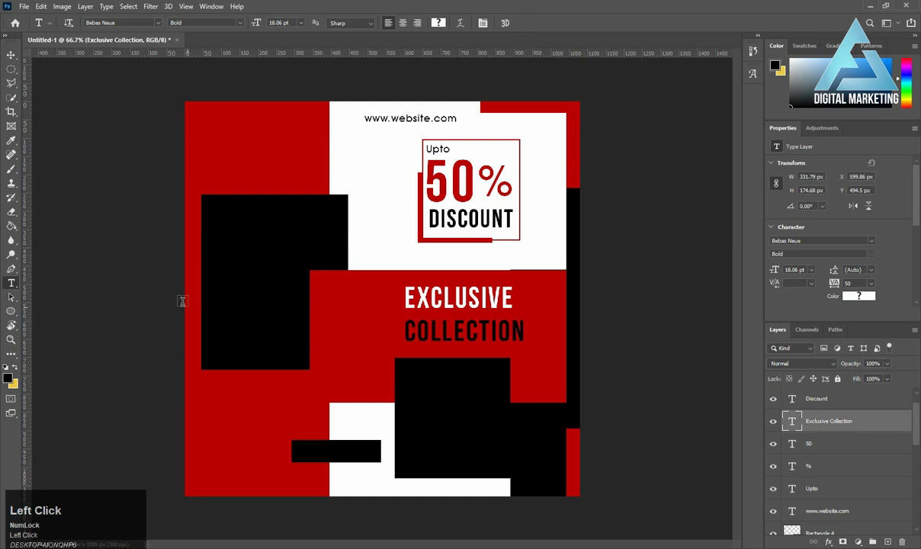
Duplicate the "Upto" text onto the small black bar and colour the copy red bb0000, sampled from the red band.
click(10, 55)
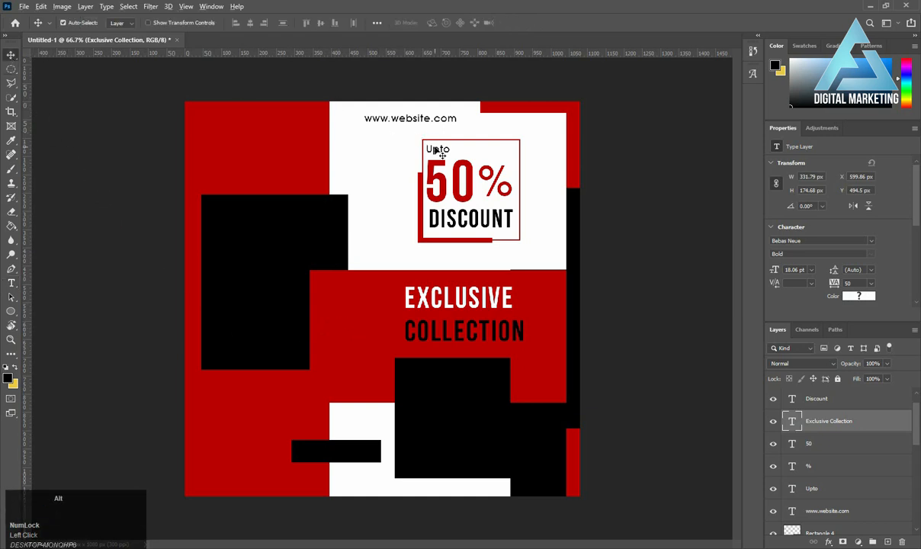
drag(429, 150, 336, 448)
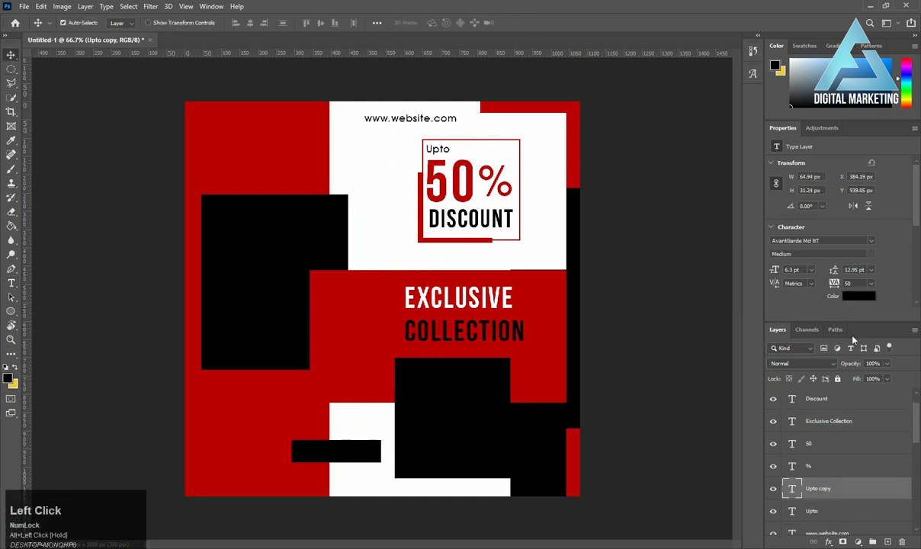
click(860, 297)
click(500, 311)
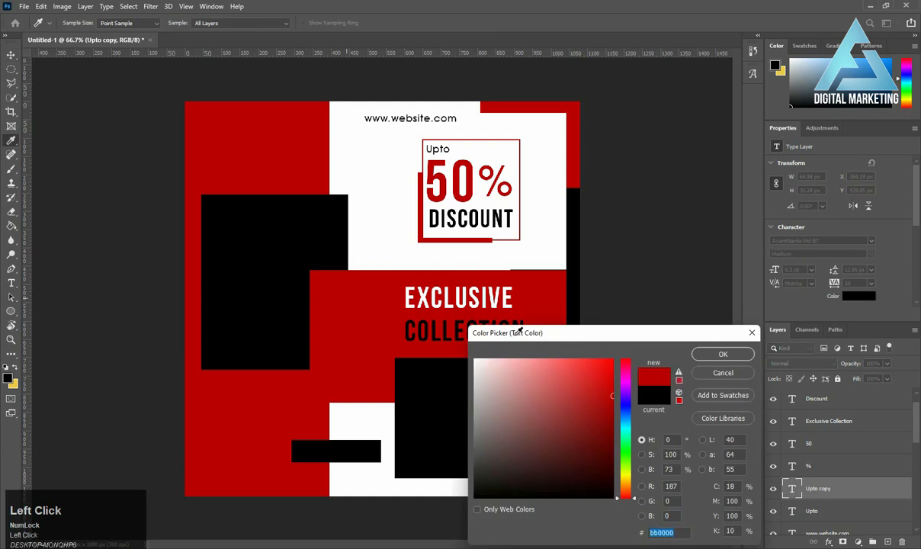
click(725, 356)
Change the wording of the "Upto" copy on the small black bar to "Shop Now".
key(t)
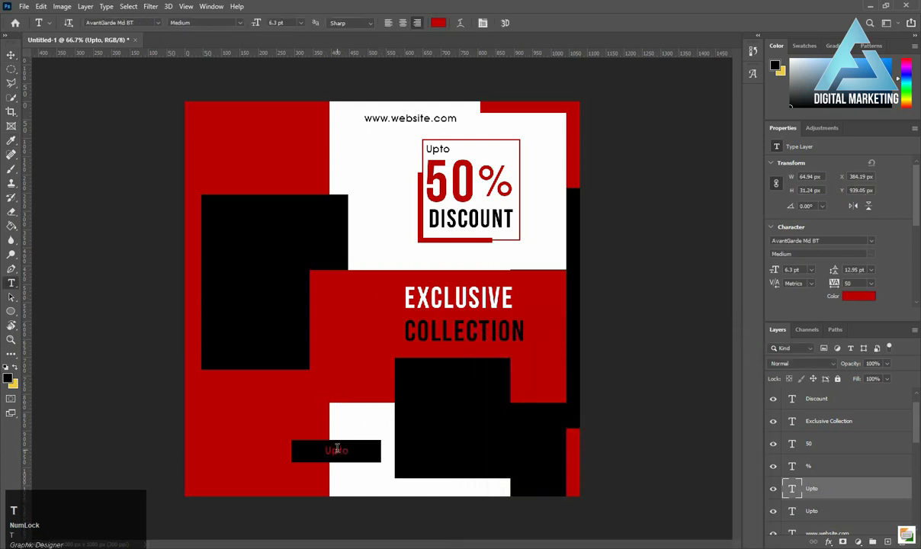
click(337, 450)
key(ctrl+a)
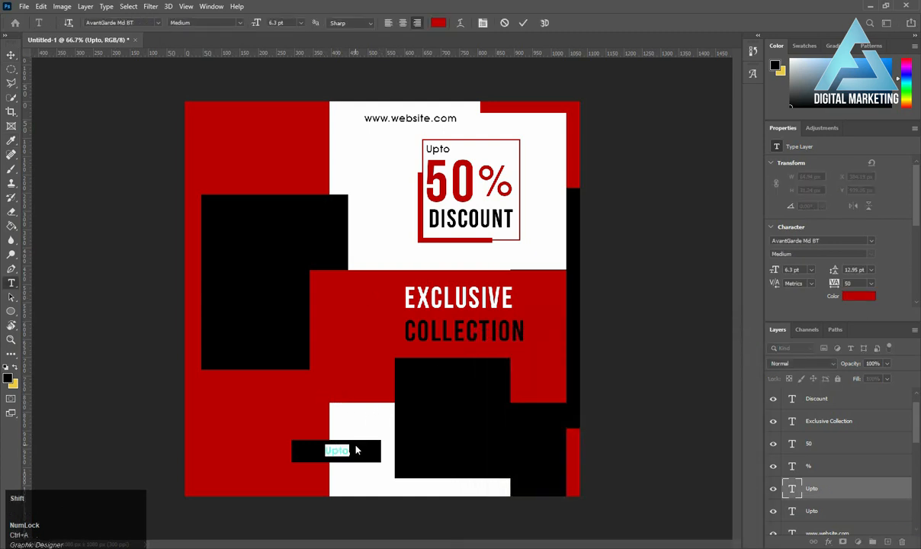
text(Shop Now)
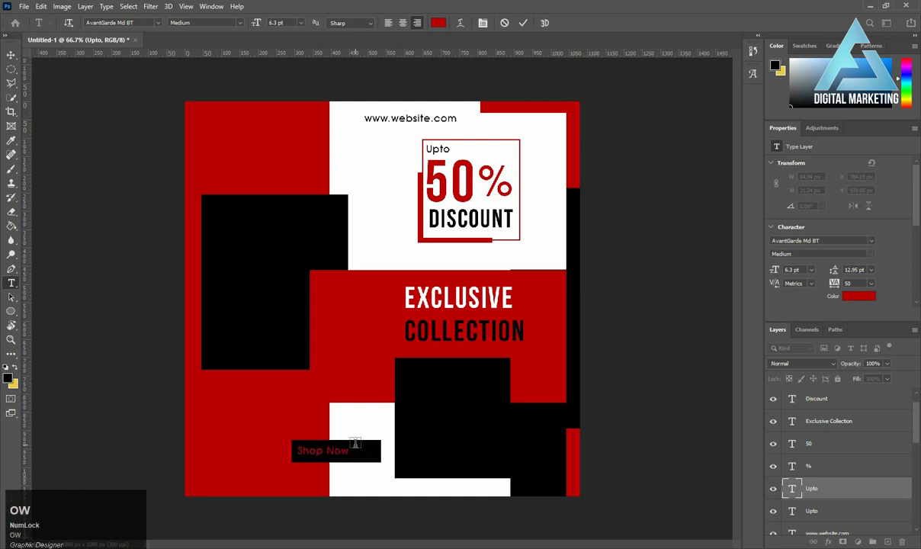
key(ctrl+Return)
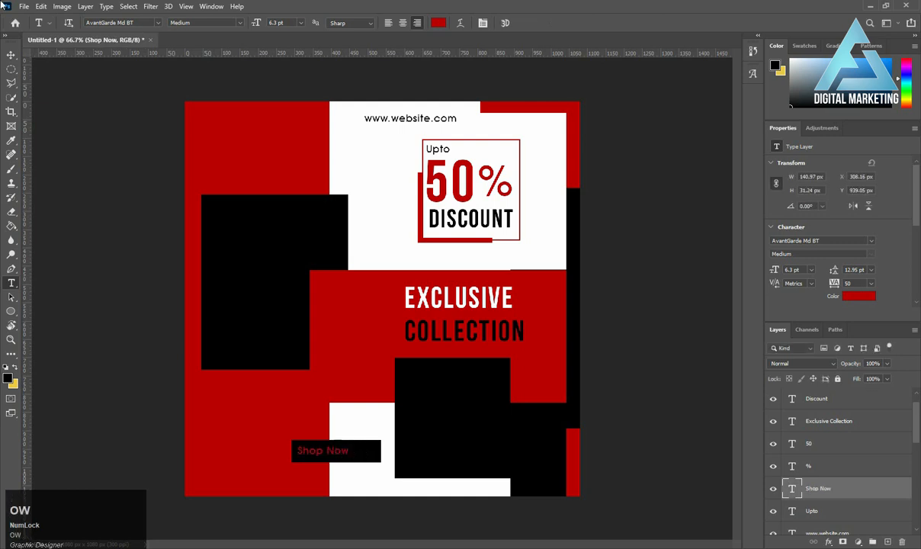
Colour "Shop Now" white and enlarge it to about 8 pt, centred on the black bar at about X 324 px, Y 936 px.
click(11, 57)
click(853, 298)
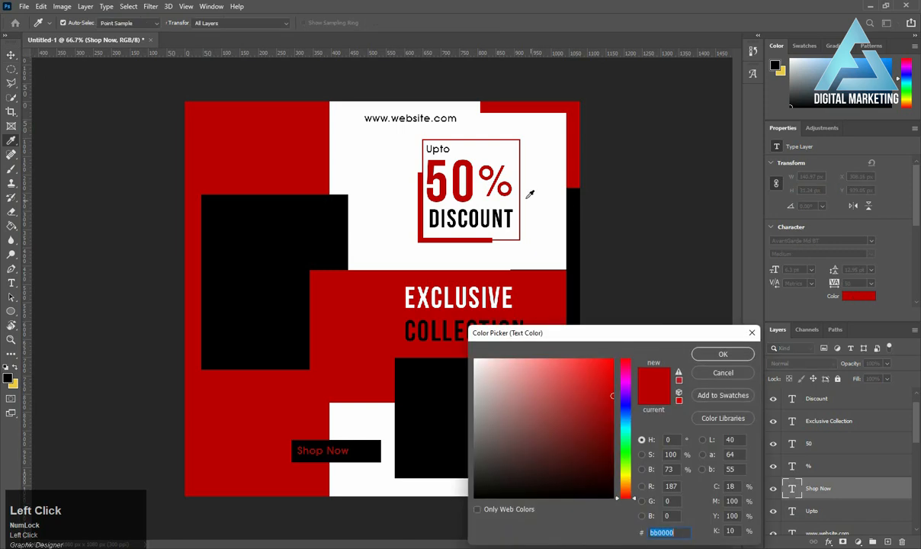
click(375, 182)
click(722, 353)
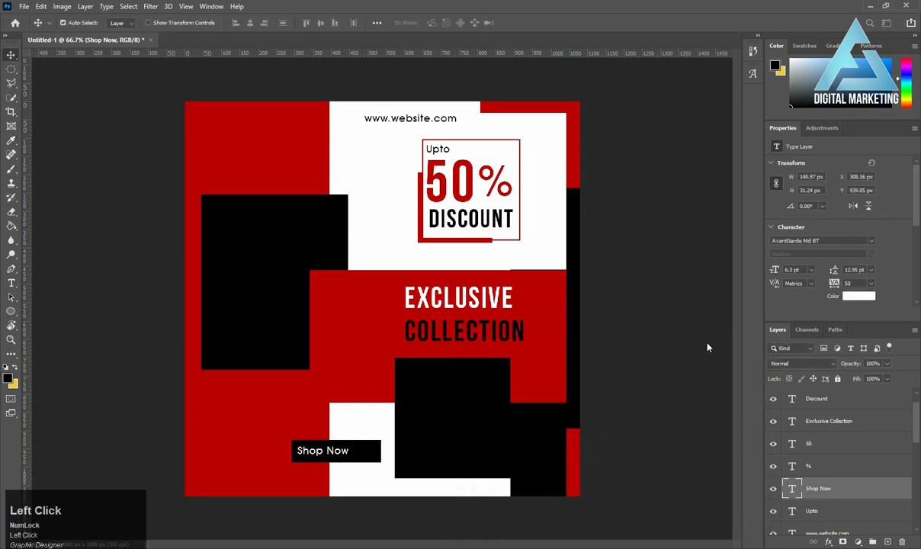
key(ctrl+t)
drag(350, 455, 359, 454)
key(Return)
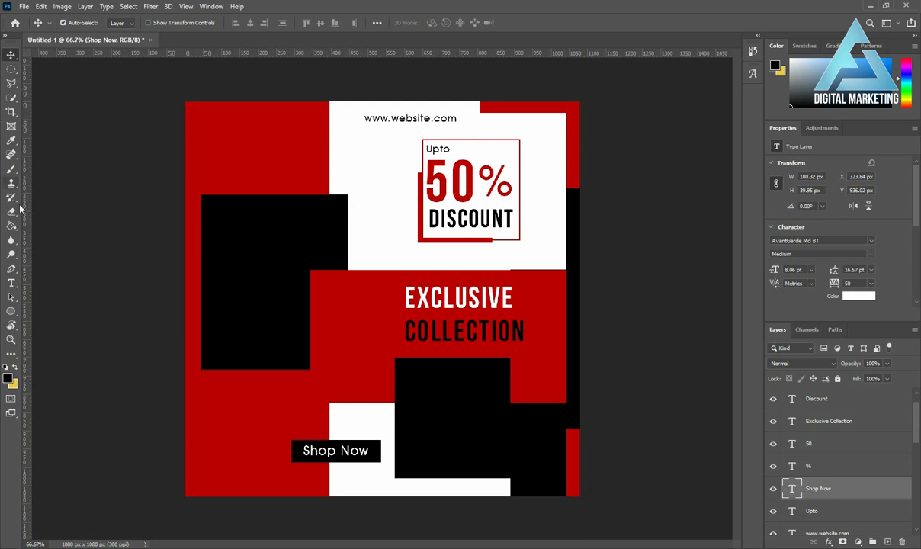
Draw a black circle about 163 px in diameter and centre it on the canvas's top-left corner at X 0, Y 0.
click(10, 309)
drag(141, 88, 222, 148)
click(11, 55)
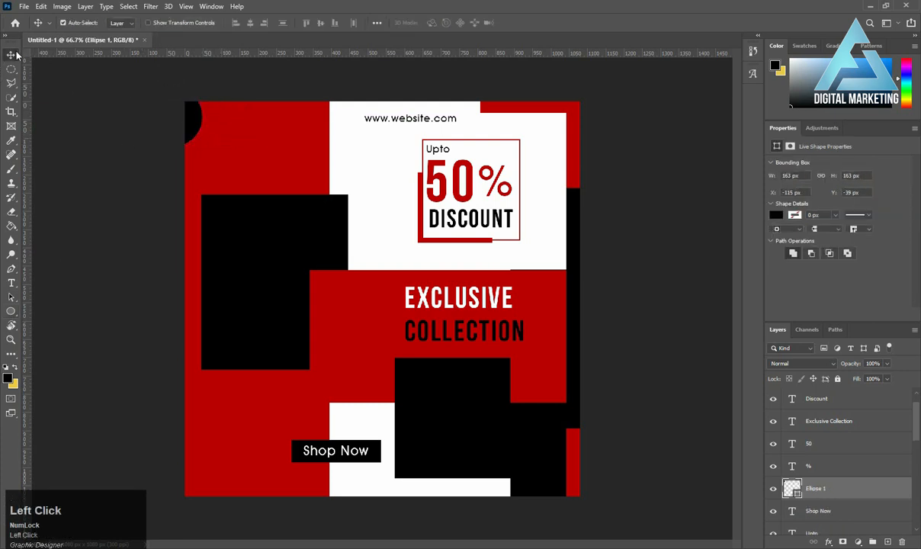
key(ctrl+t)
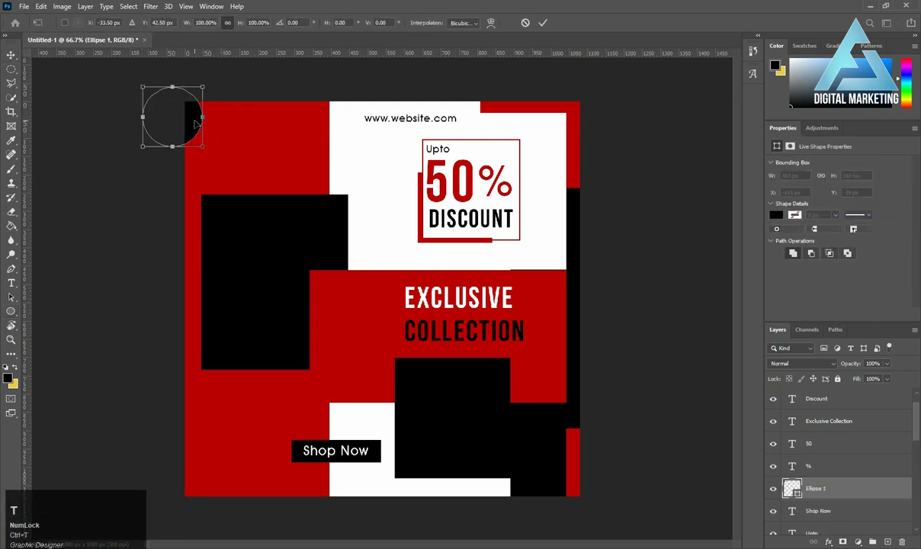
drag(194, 125, 211, 110)
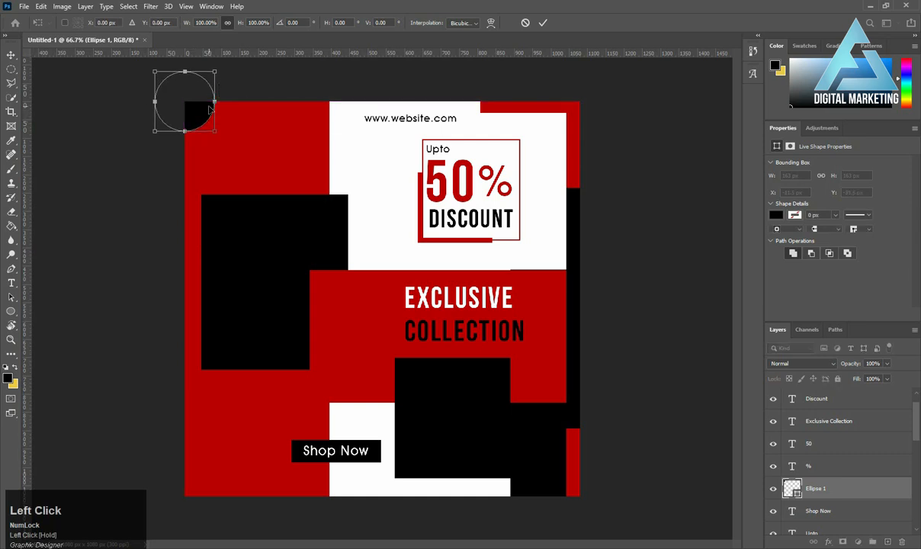
key(Return)
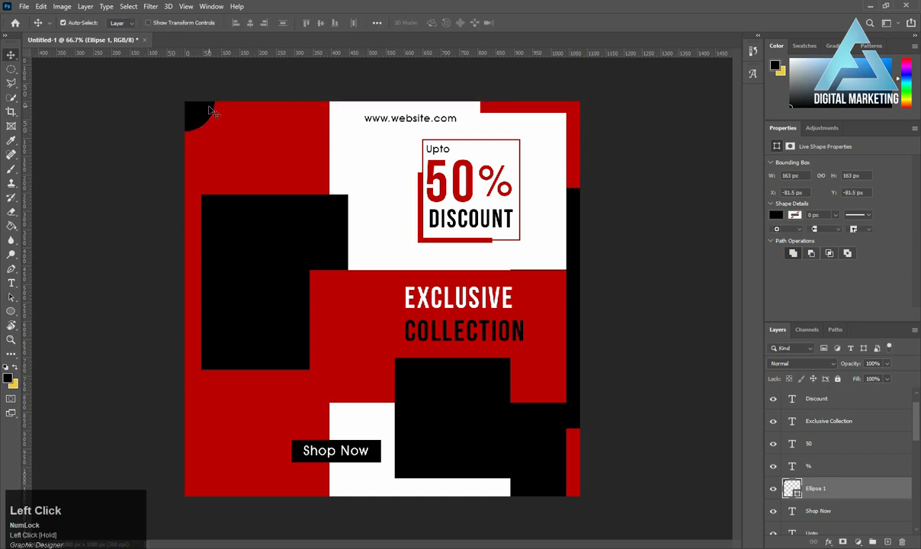
Add a white outside stroke of 32 px to the black corner circle.
right_click(809, 489)
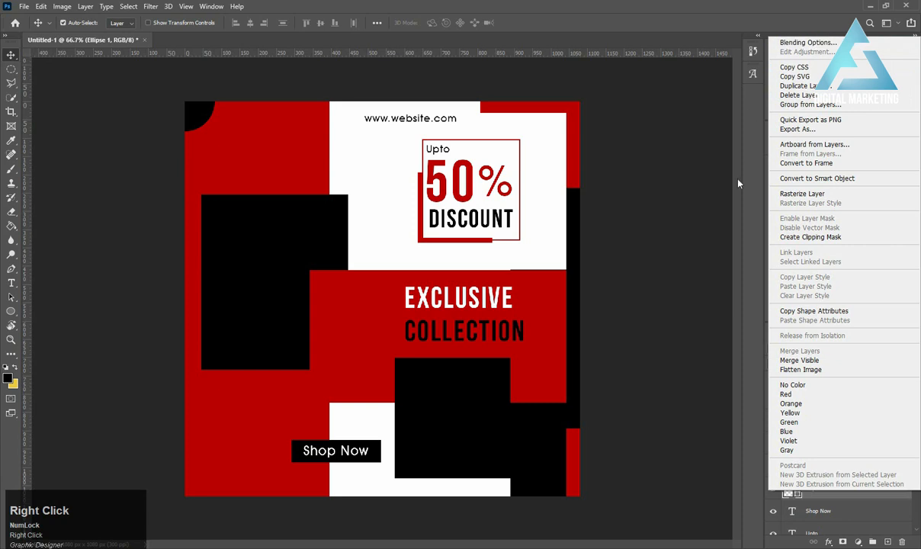
click(806, 43)
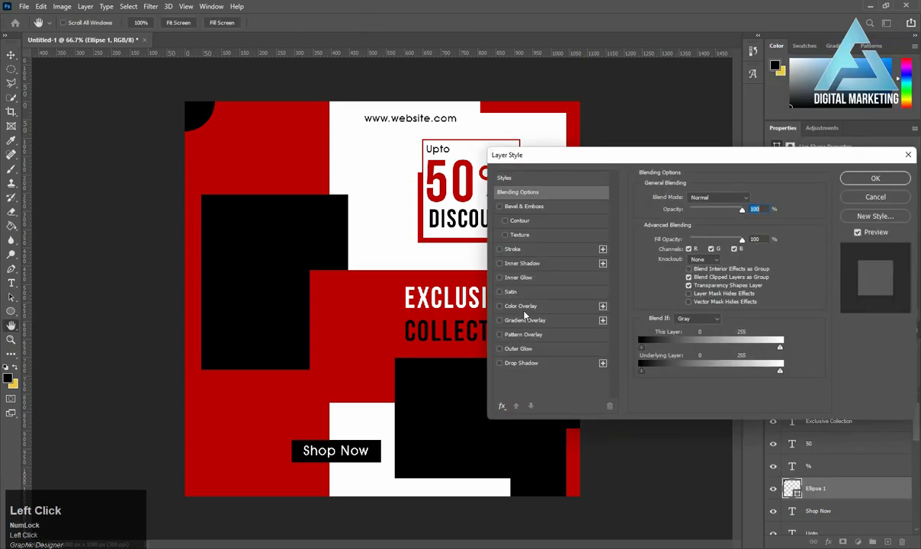
click(512, 249)
click(665, 276)
drag(549, 381, 474, 359)
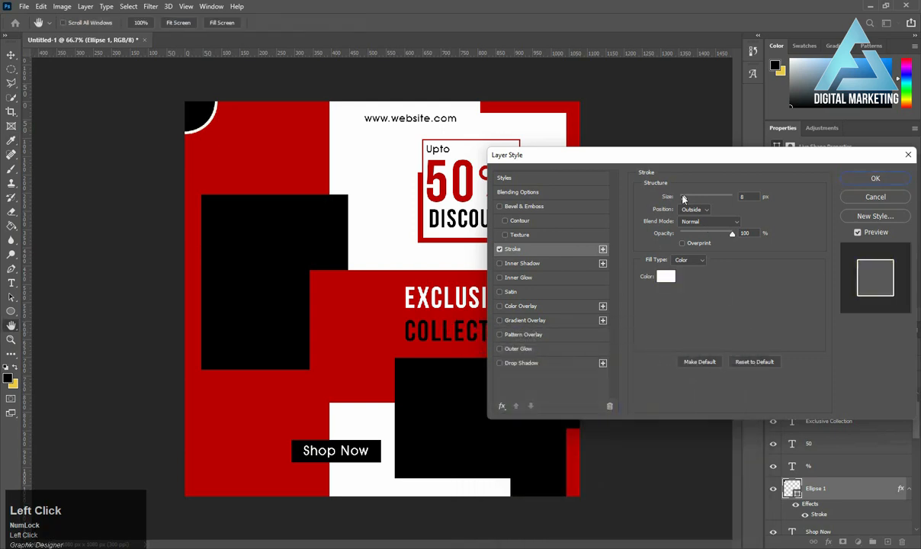
drag(684, 199, 689, 199)
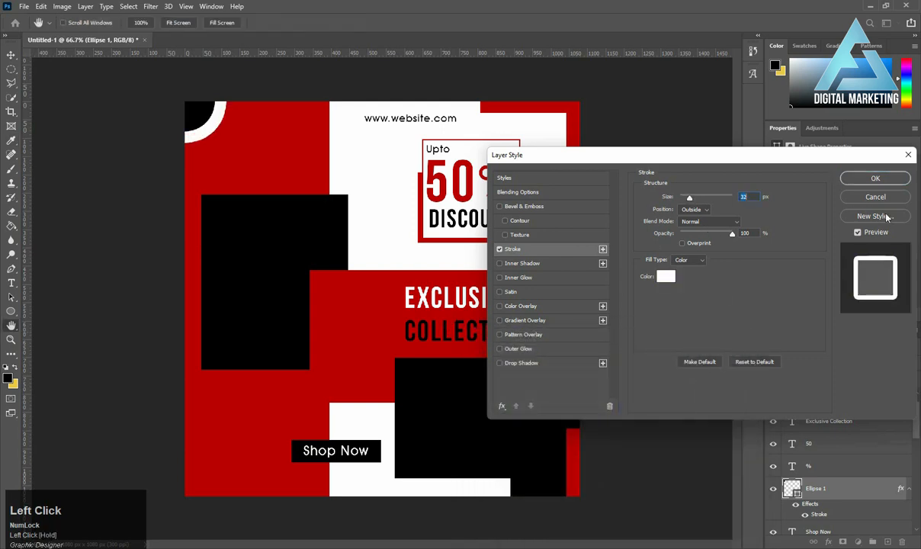
click(875, 179)
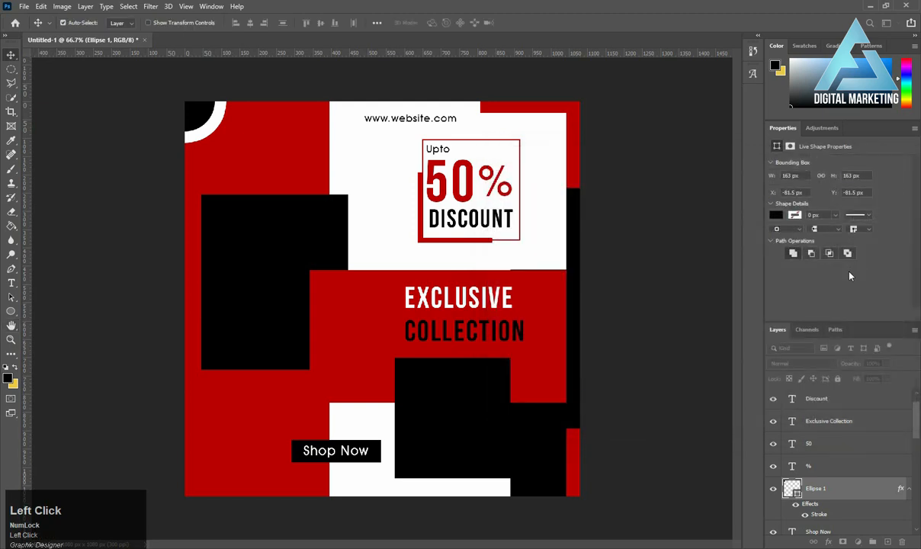
Change the fill of the white-stroked corner circle from black to red.
click(776, 215)
click(603, 263)
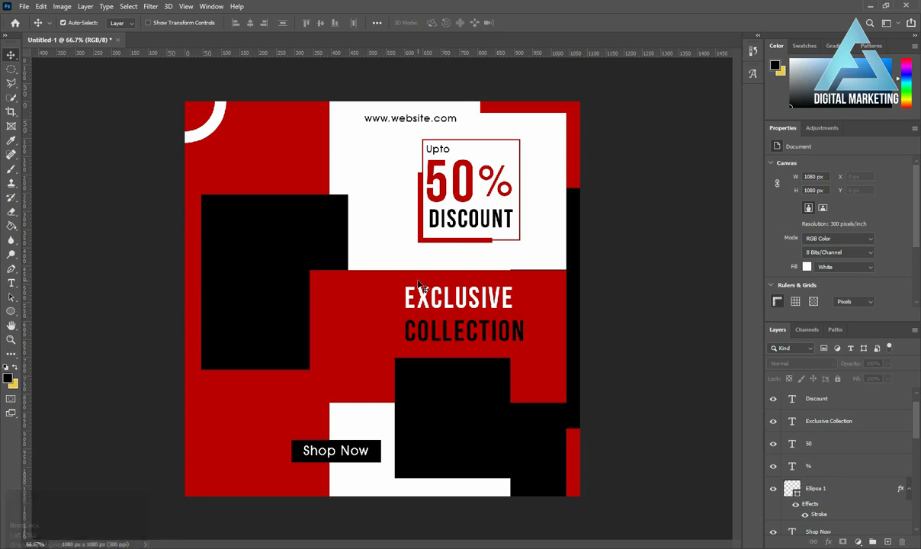
Draw a black dot 12 px in diameter on the upper red panel and position it at X 239 px, Y 88 px.
key(ctrl+equal)
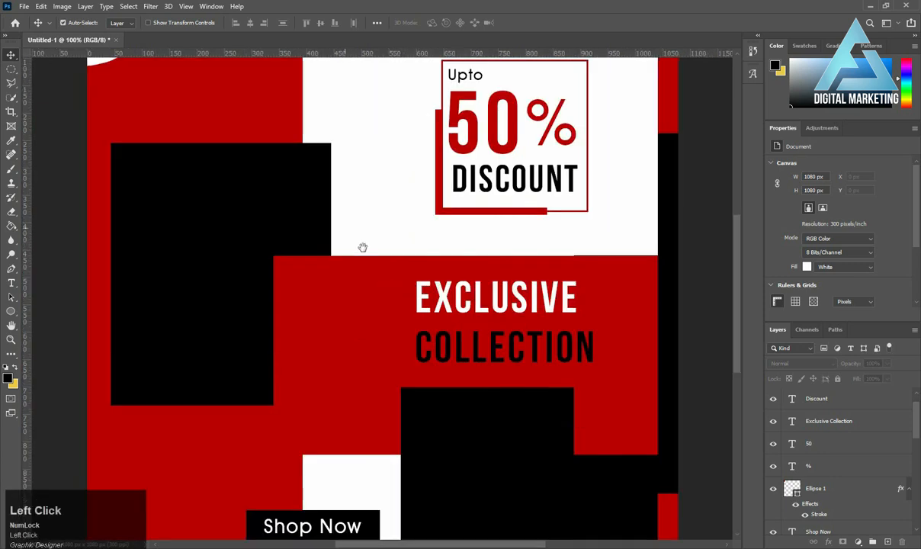
drag(361, 247, 470, 389)
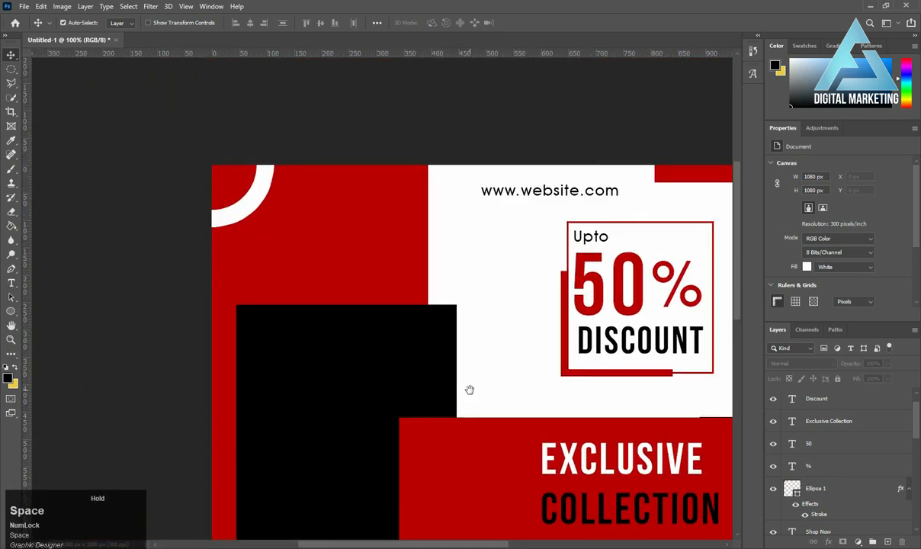
click(10, 312)
drag(343, 238, 350, 243)
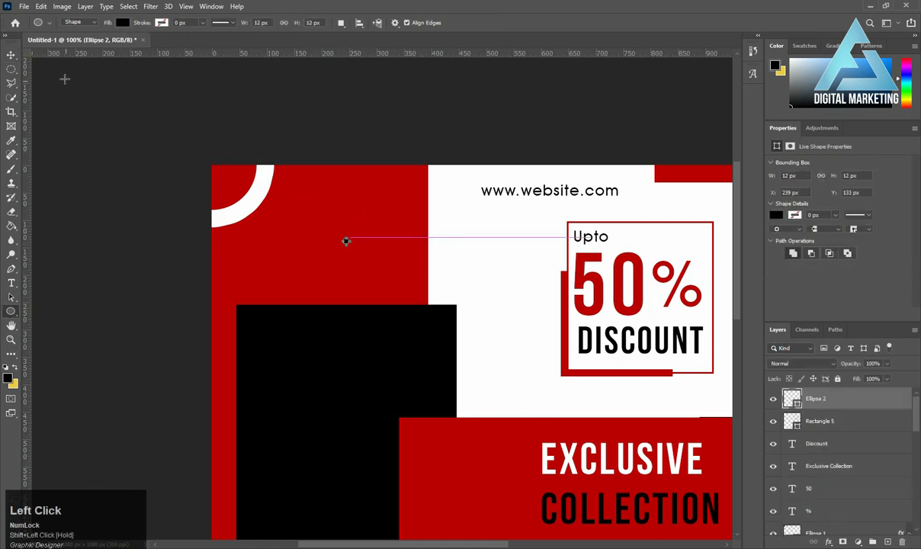
click(11, 55)
key(ctrl+t)
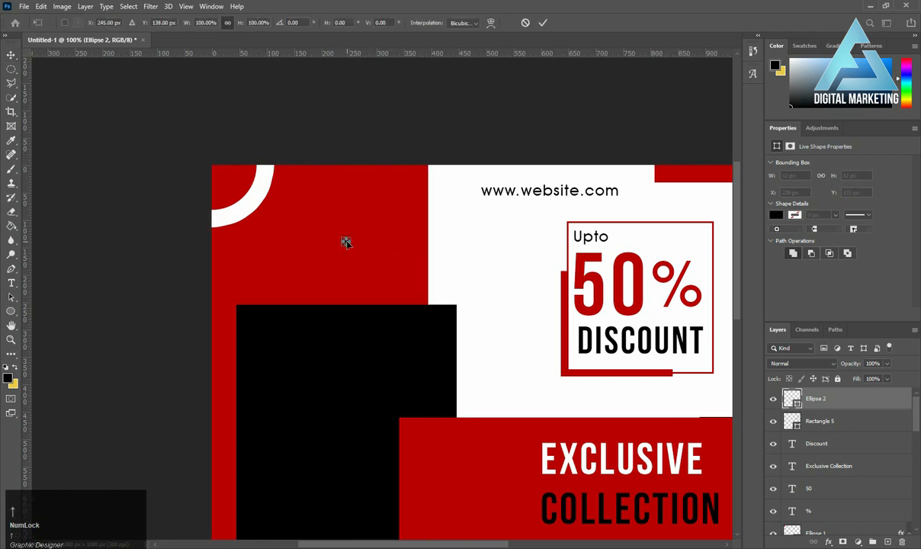
drag(347, 244, 347, 235)
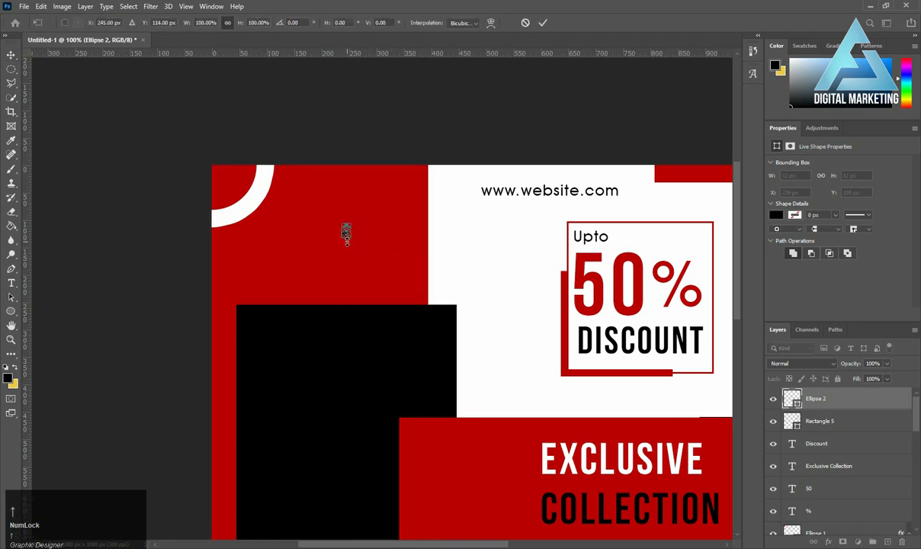
key(Return)
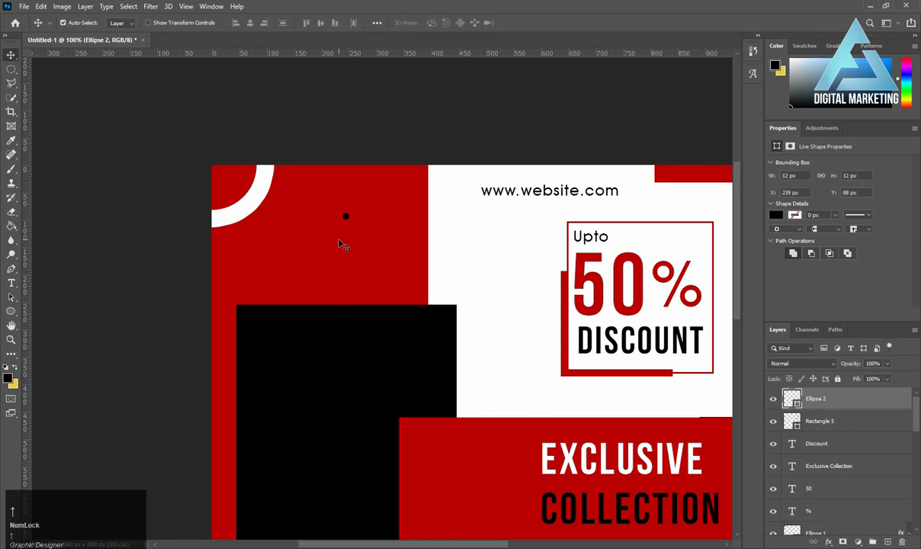
Duplicate the dot into a horizontal row of seven ending at X 359 px, aligned on their vertical centres and evenly distributed.
drag(347, 221, 411, 220)
scroll(856, 525, down, 2)
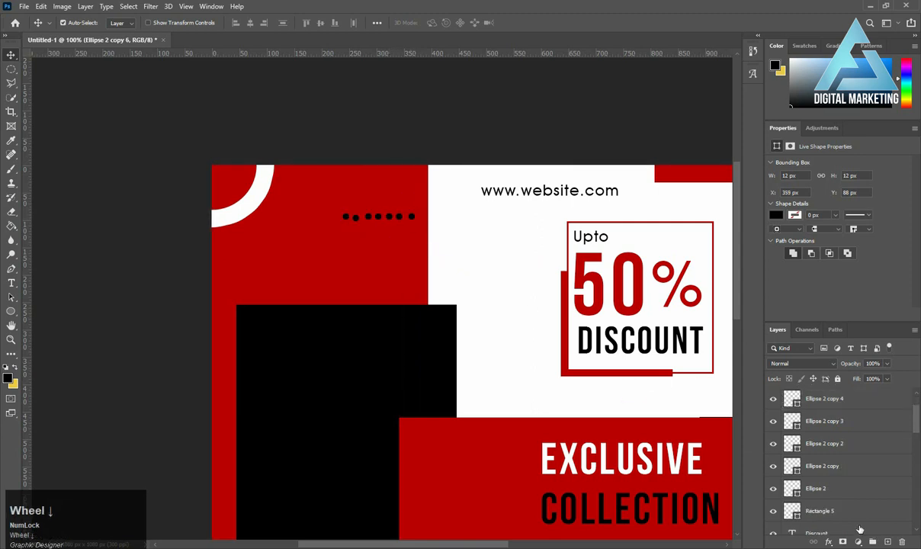
shift+click(815, 488)
key(ctrl+t)
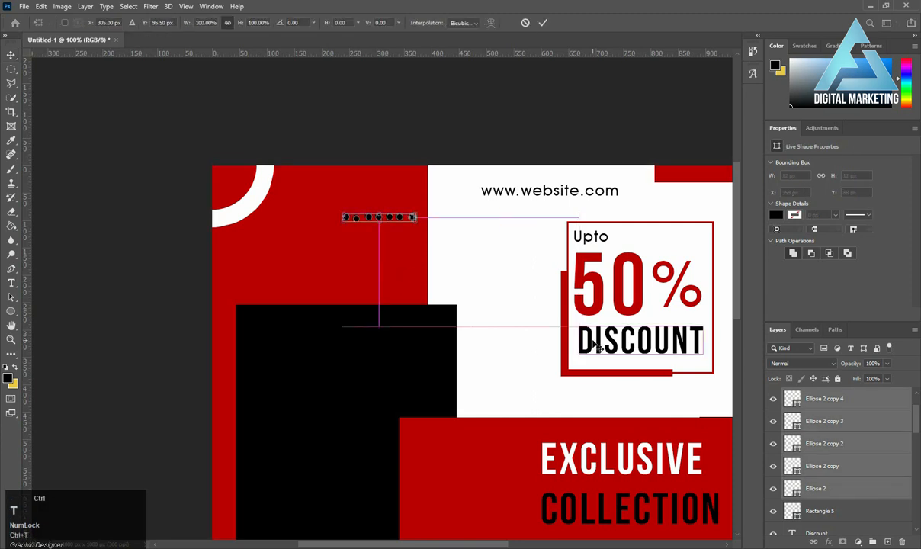
key(Return)
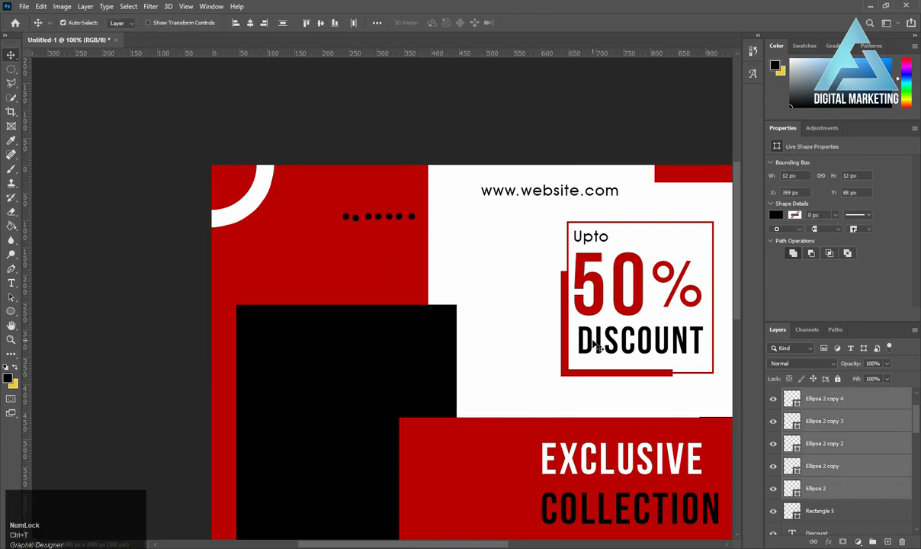
click(313, 23)
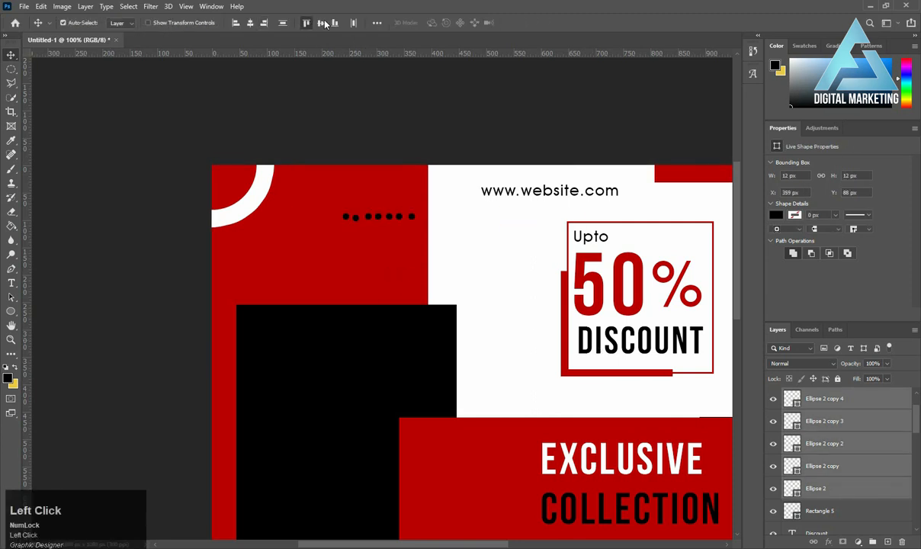
click(354, 24)
Duplicate the row of seven dots and move the copy below the first row to Y 105 px.
key(ctrl+j)
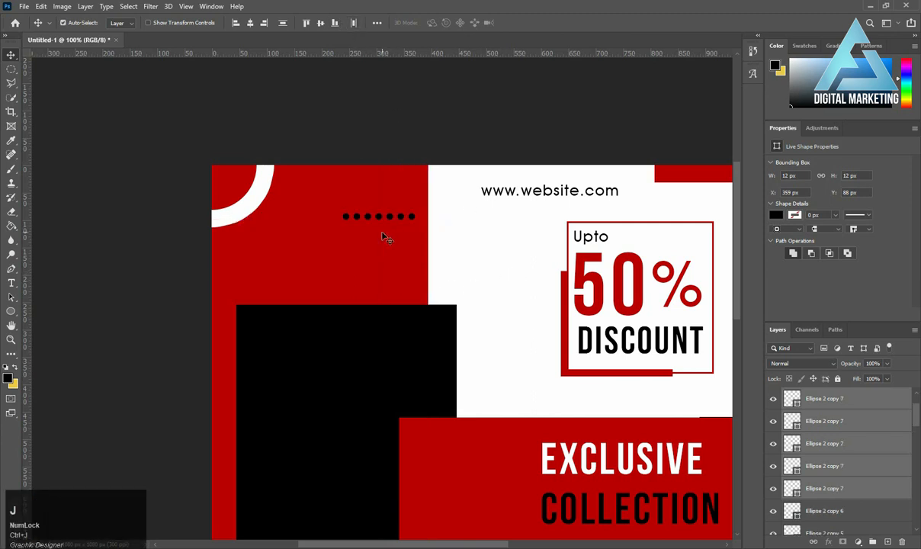
key(ctrl+t)
key(Down)
key(Down)
key(Down)
key(Down)
key(Down)
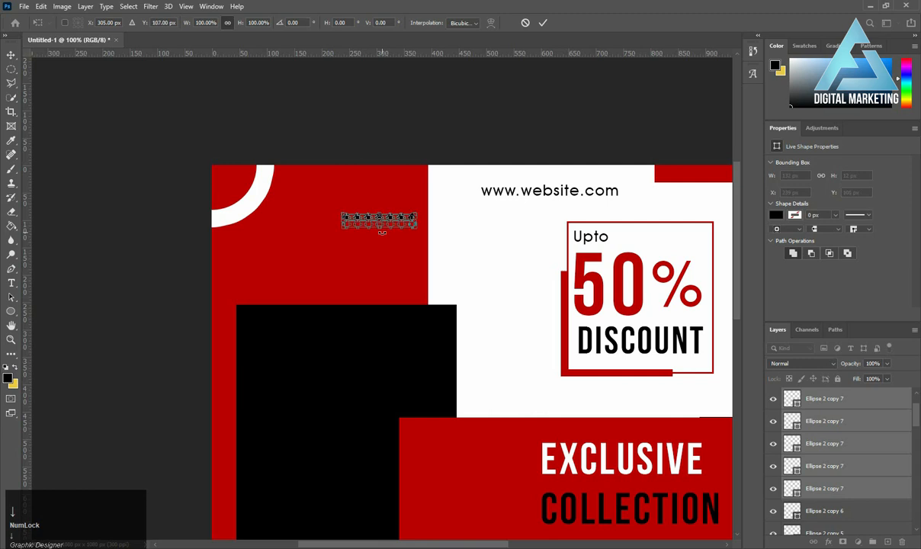
key(Down)
key(Down)
key(Down)
key(Down)
key(Down)
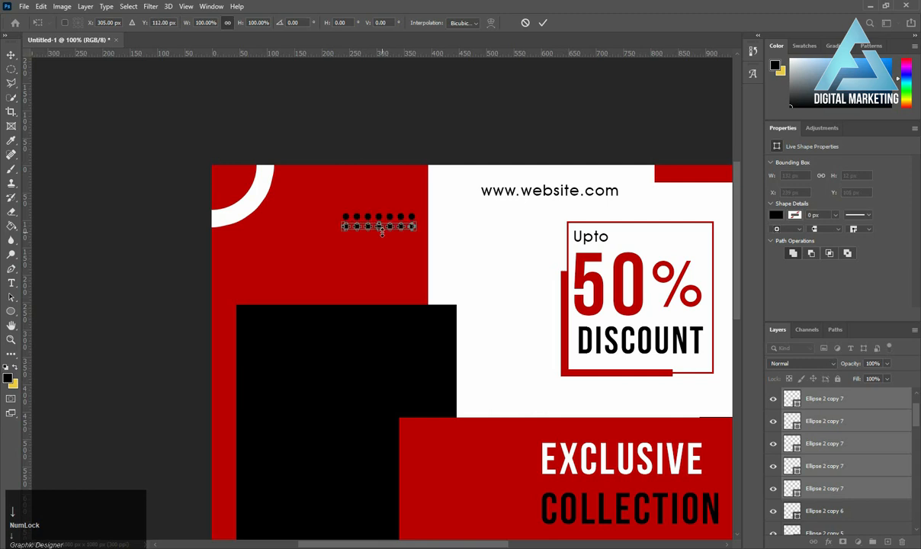
key(Up)
key(Return)
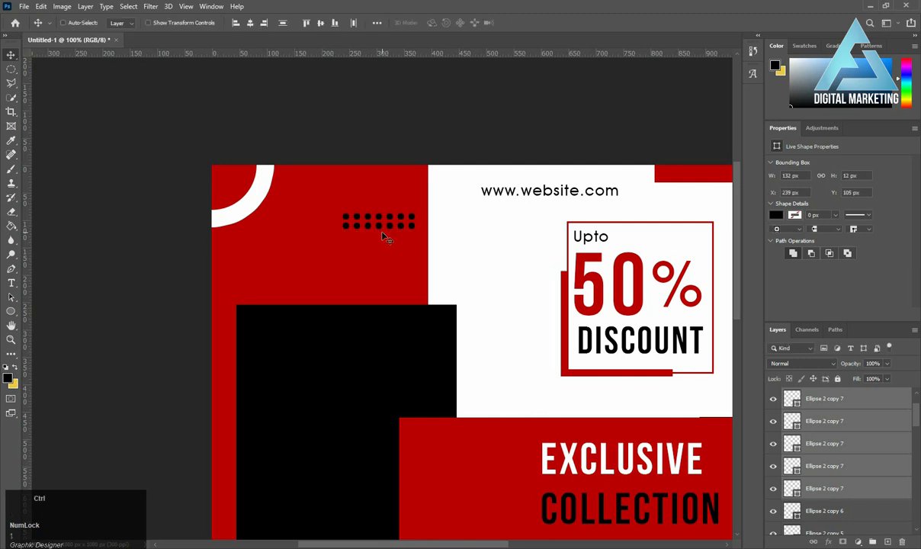
Add a third row of dots by duplicating the second row and moving the copy down to Y 123 px.
key(ctrl+j)
key(Down)
key(Down)
key(Down)
key(Down)
key(Down)
key(Down)
key(Down)
key(Down)
key(Down)
key(Down)
key(Down)
key(Down)
key(Down)
key(Down)
key(Down)
key(Down)
key(Down)
key(Down)
key(Down)
key(Down)
key(Down)
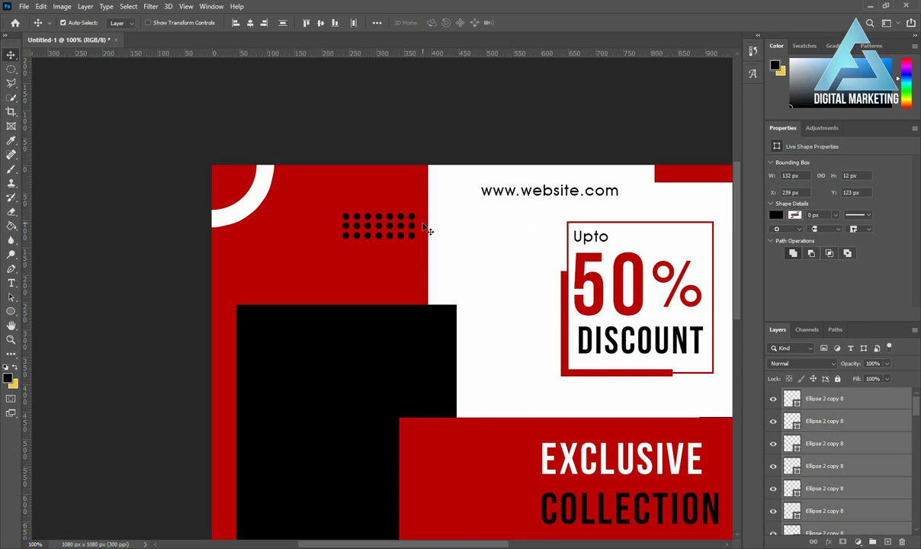
Select all 21 dots and shift the grid horizontally to X 329 px so it straddles the red and white areas.
scroll(877, 497, down, 3)
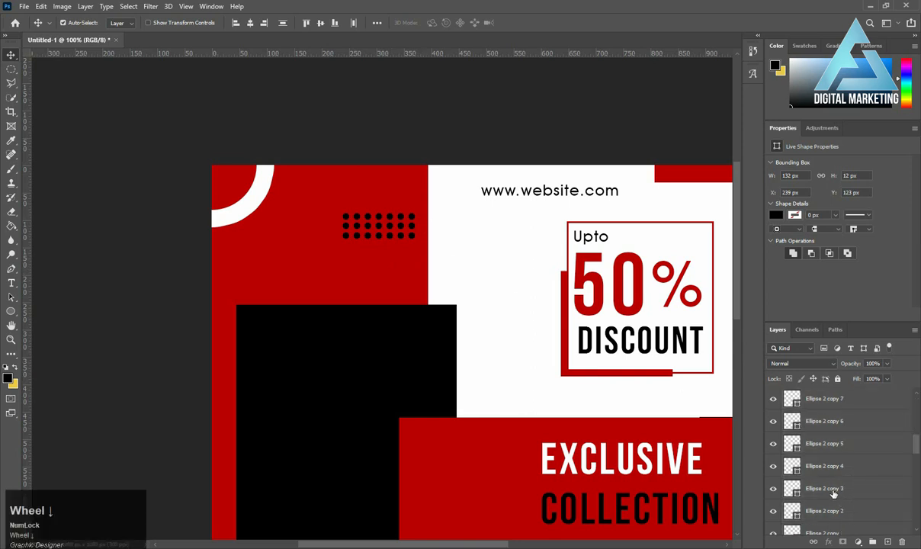
scroll(833, 494, down, 2)
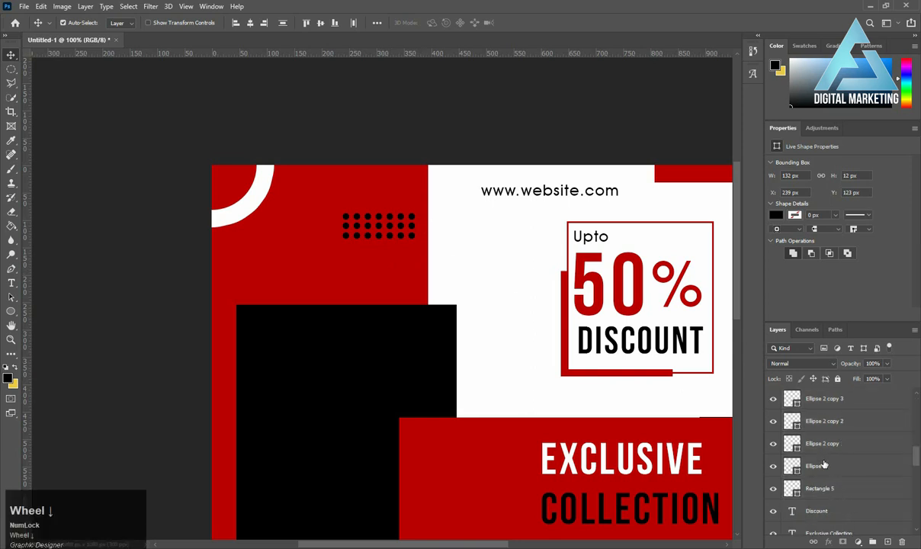
click(824, 464)
scroll(846, 452, up, 3)
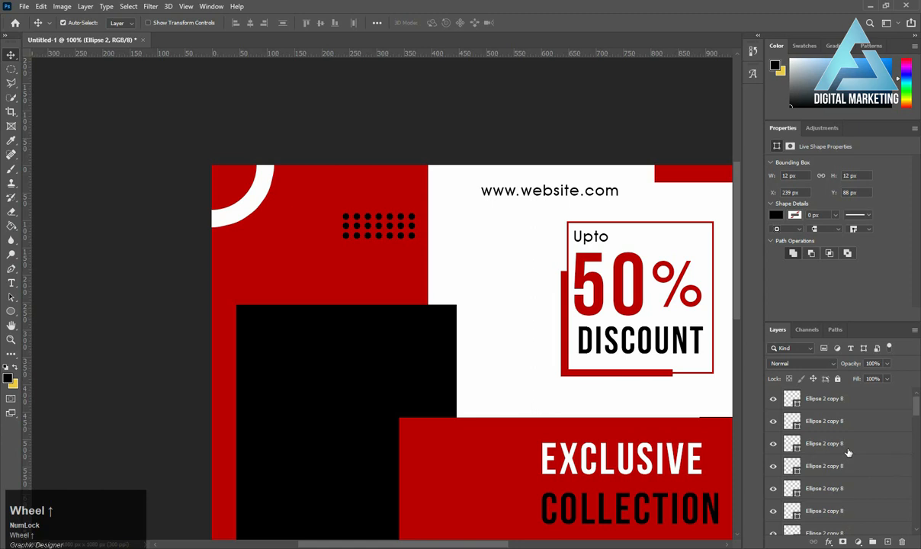
scroll(840, 404, down, 2)
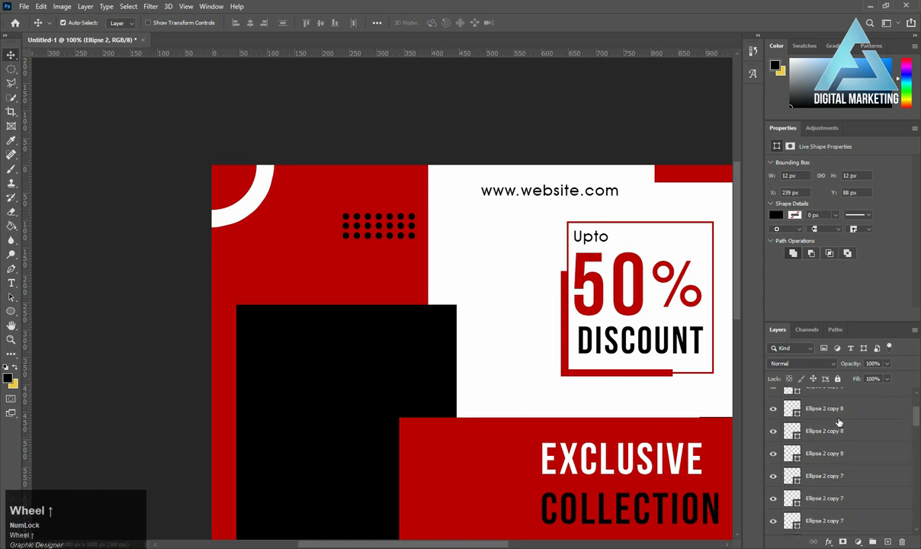
scroll(839, 424, up, 1)
shift+click(809, 399)
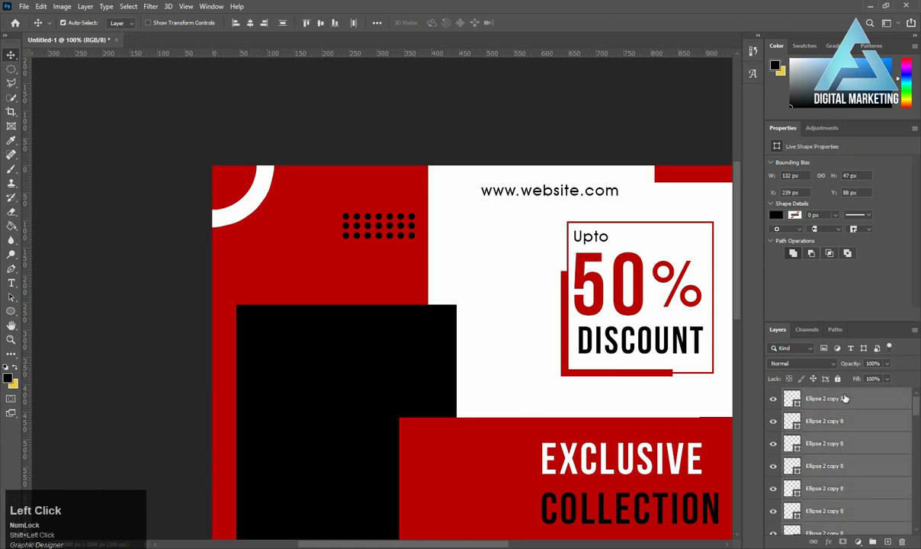
key(ctrl+t)
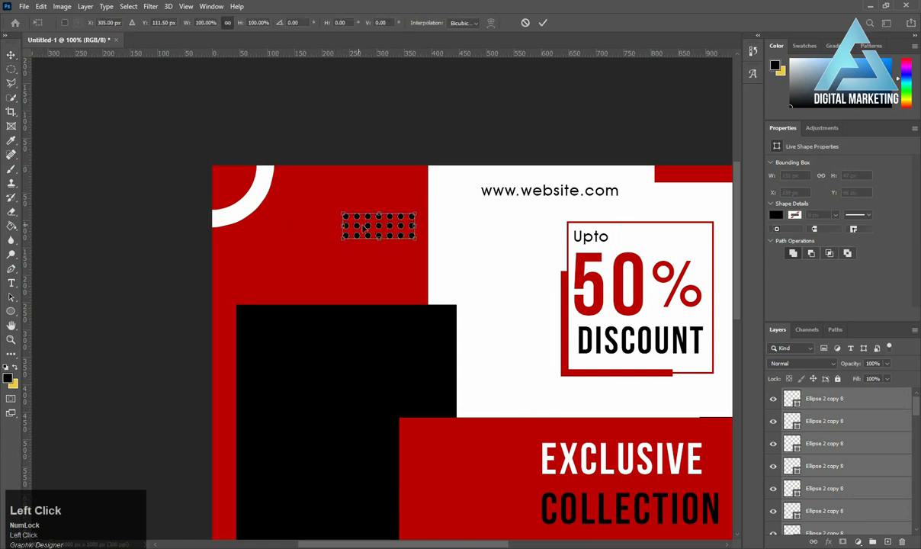
drag(368, 228, 410, 227)
key(Return)
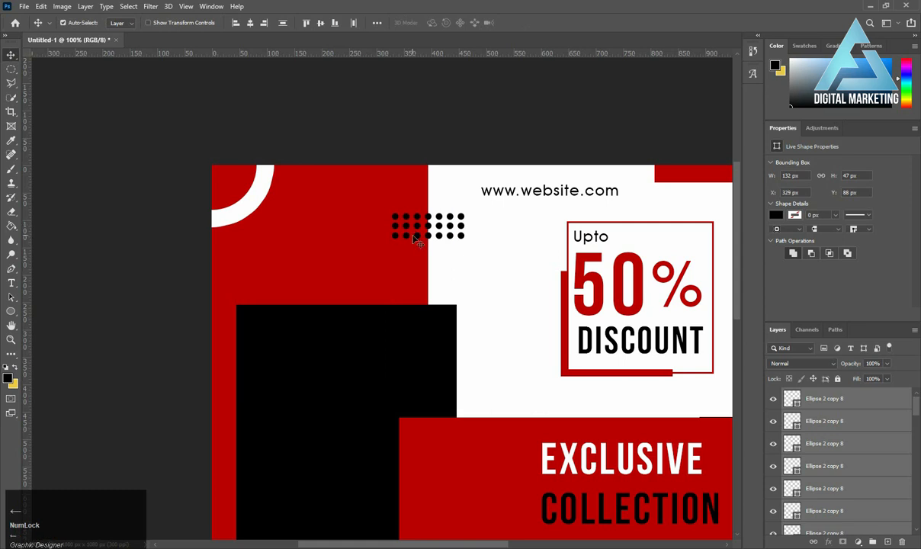
Duplicate the dot grid to the canvas's lower-left area at X 45 px, Y 1002 px and fill the copy with white.
scroll(414, 183, down, 3)
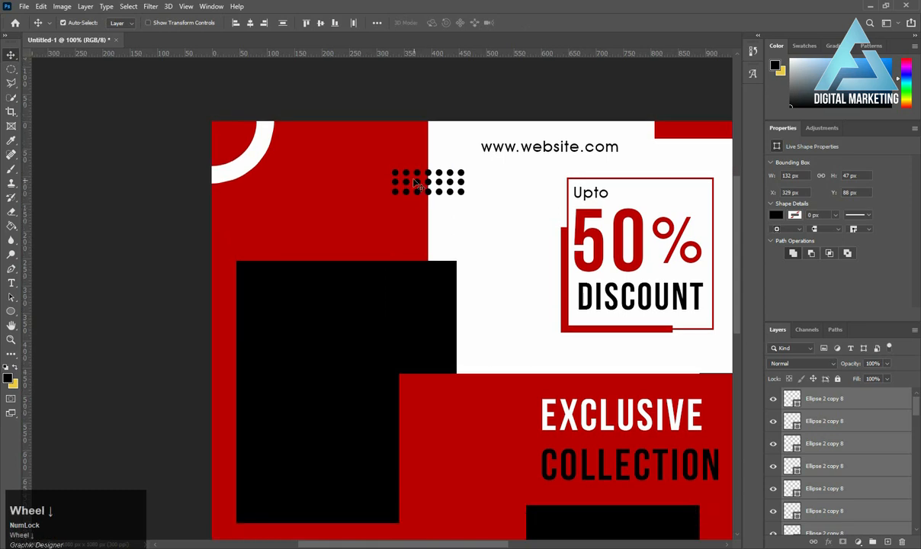
key(ctrl+minus)
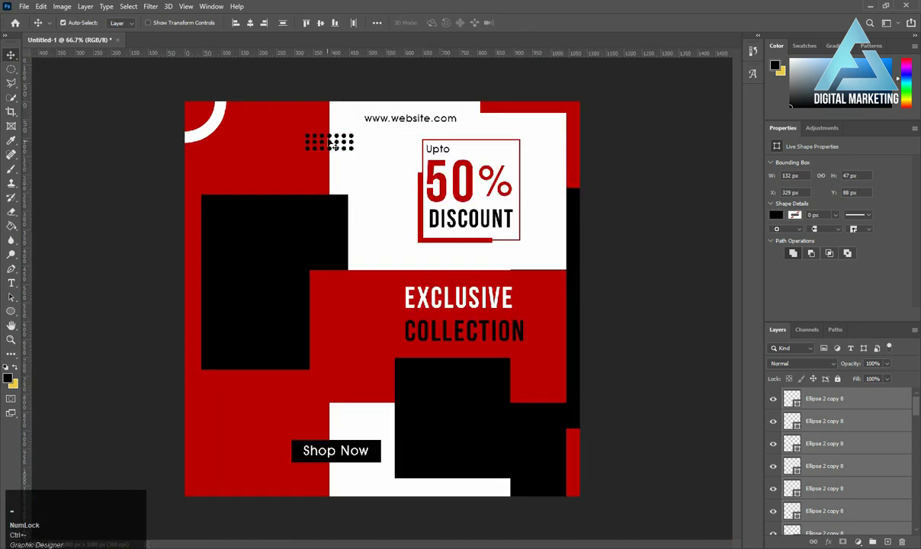
drag(339, 145, 232, 478)
key(Up)
key(Up)
click(776, 216)
click(785, 273)
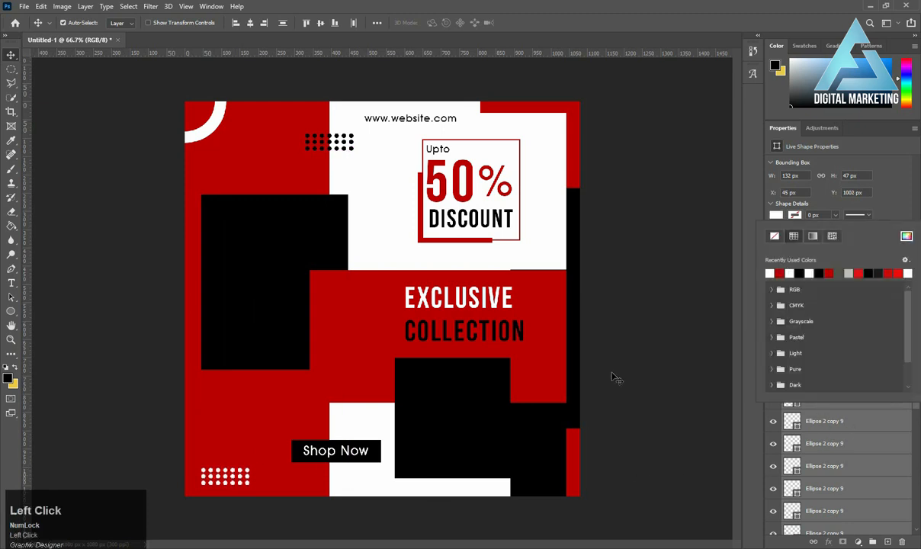
click(671, 353)
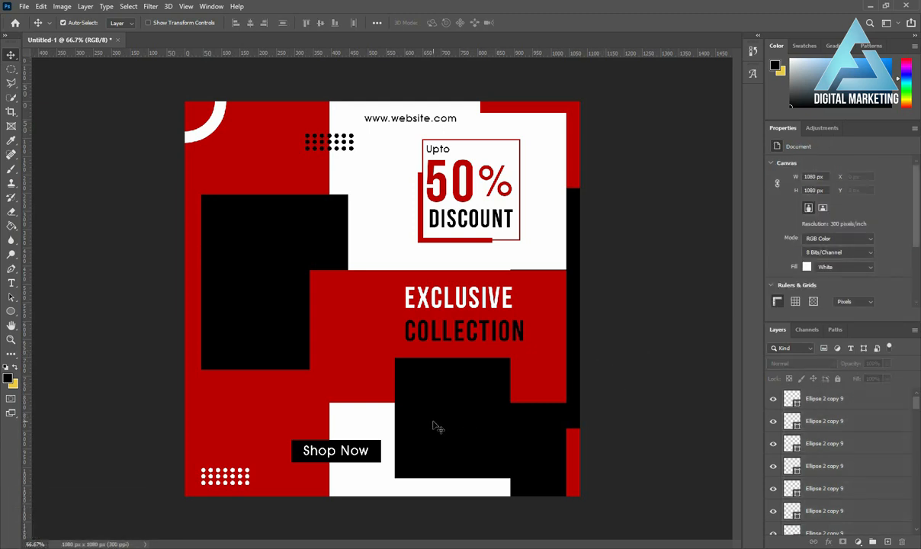
Select the large black rectangle on the left and open the photos freestocks-8hAsLeE6Fbo-unsplash and spacejoy-RqO6kwm4tZY-unsplash from Pictures.
click(328, 235)
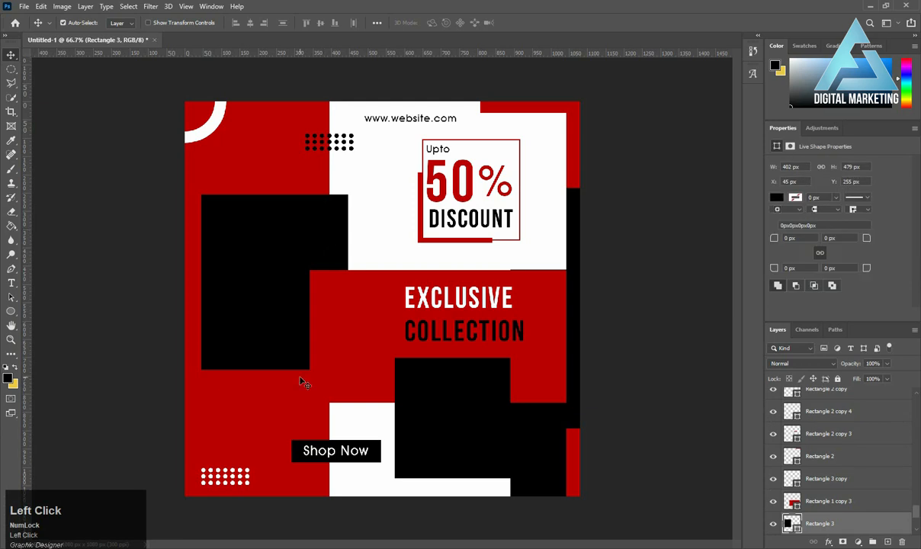
key(ctrl+o)
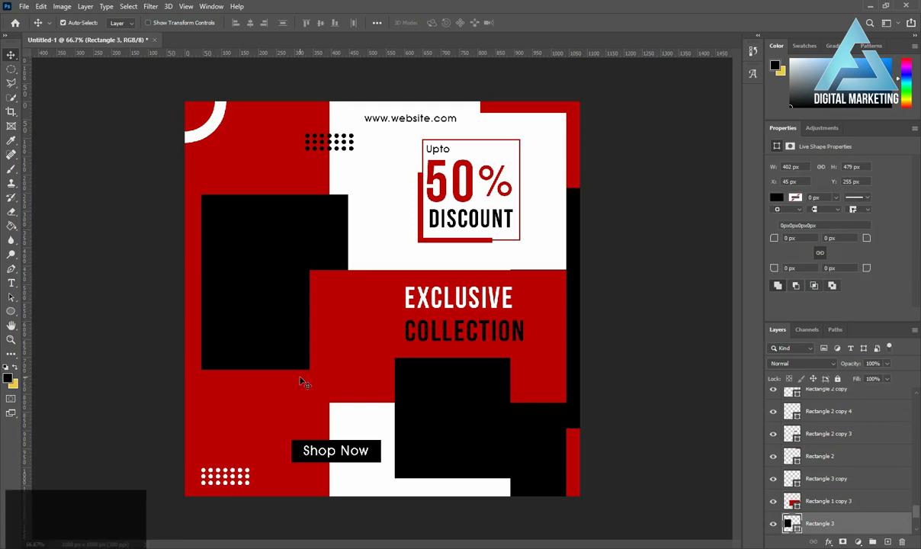
click(229, 135)
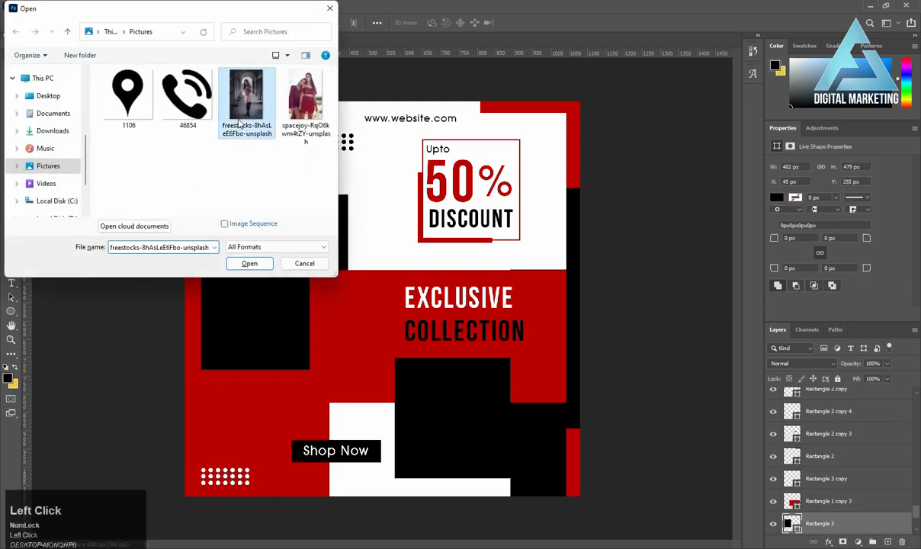
ctrl+click(305, 107)
click(250, 263)
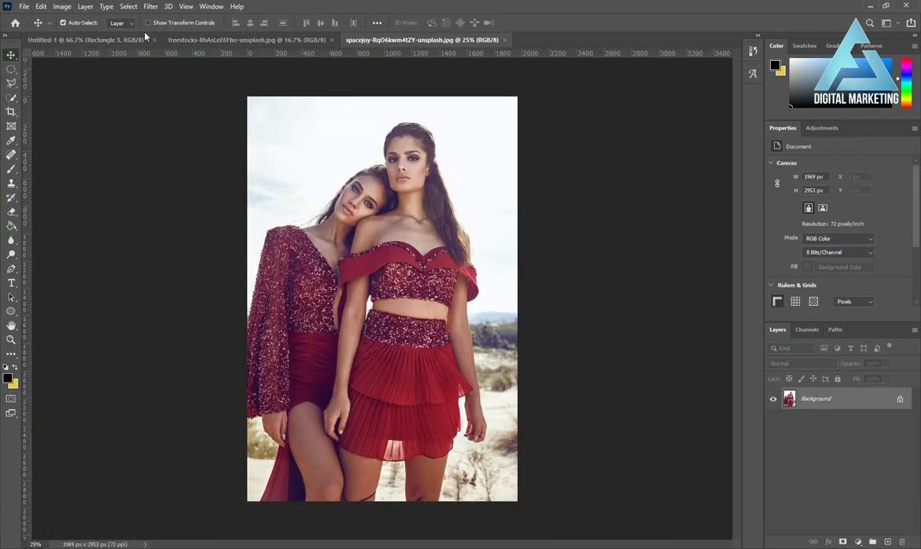
Copy the freestocks-8hAsLeE6Fbo-unsplash photo into the post design and clip it to the large black rectangle on the left.
click(121, 37)
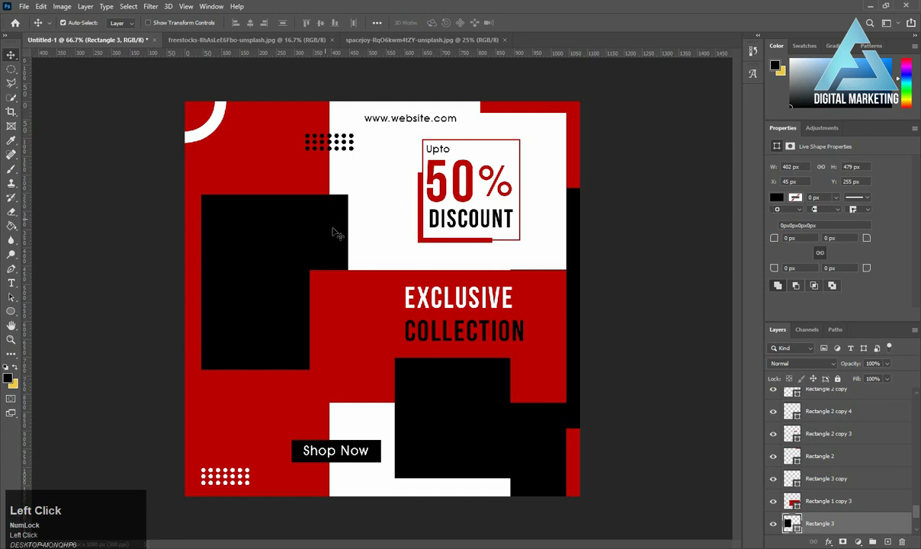
click(218, 40)
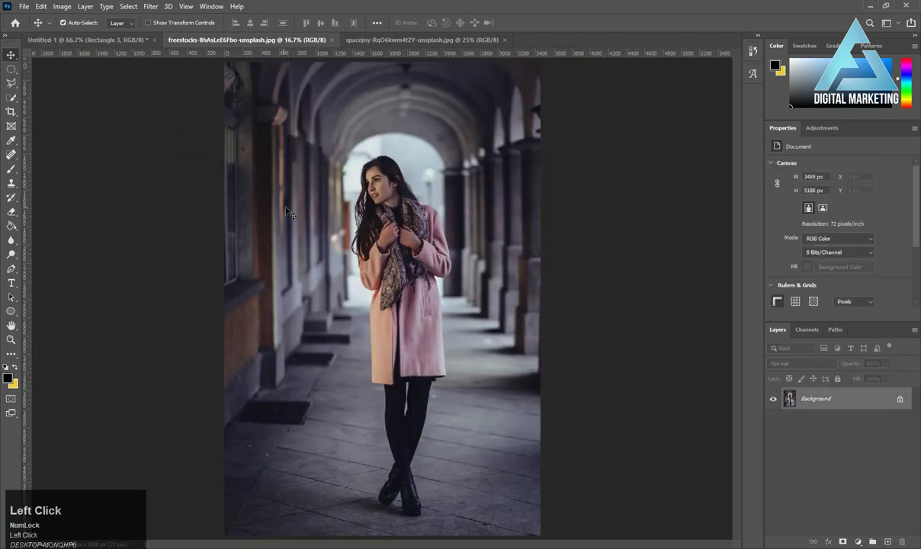
drag(274, 201, 90, 40)
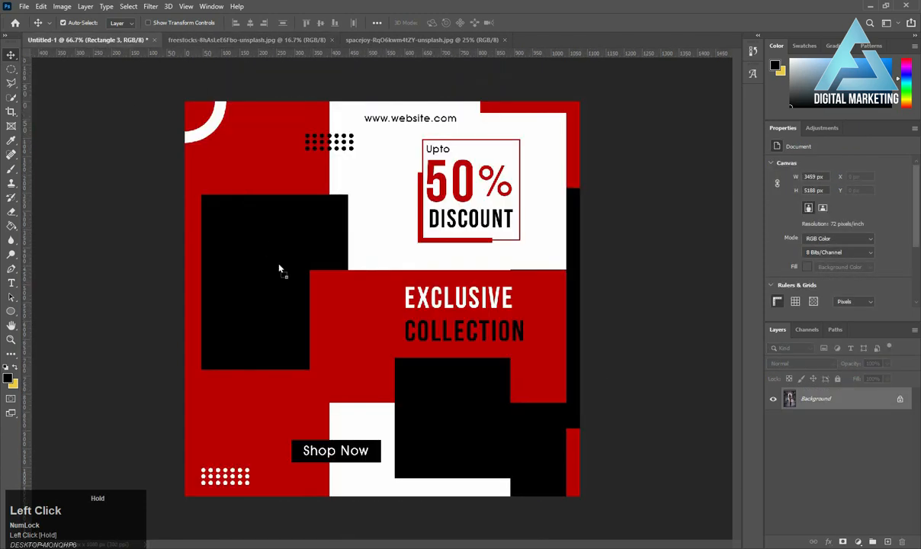
drag(279, 268, 288, 272)
right_click(828, 523)
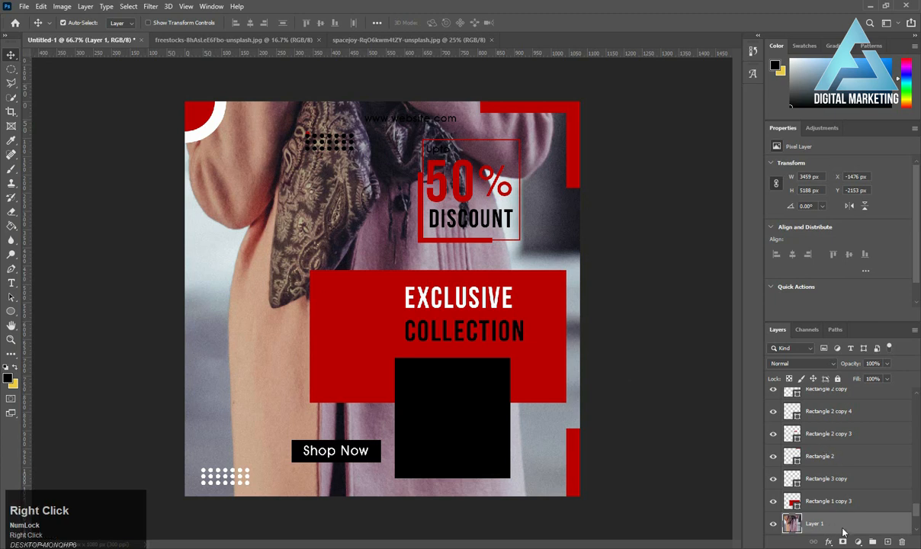
click(816, 260)
Scale the clipped photo of the woman in the pink coat down to about 13.1% around its centre.
key(ctrl+t)
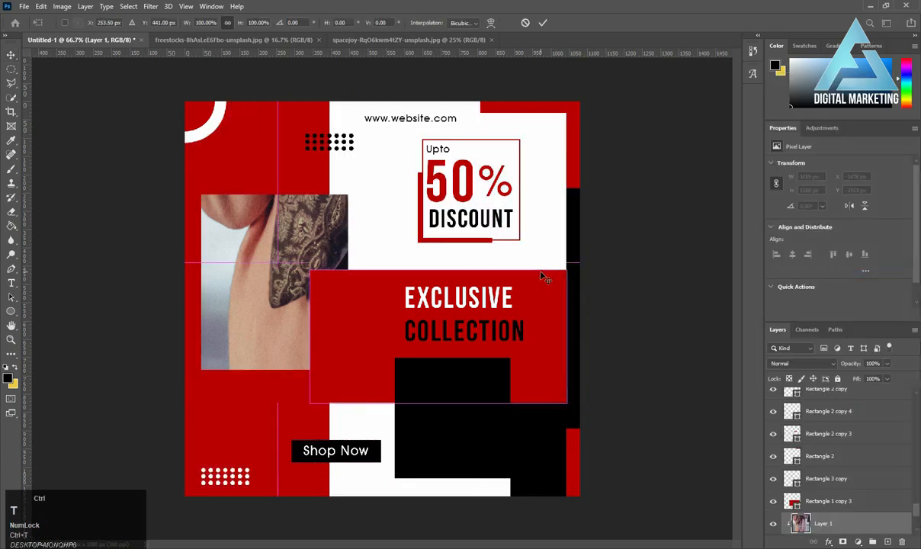
key(ctrl+minus)
key(ctrl+minus)
key(ctrl+minus)
key(ctrl+minus)
key(ctrl+minus)
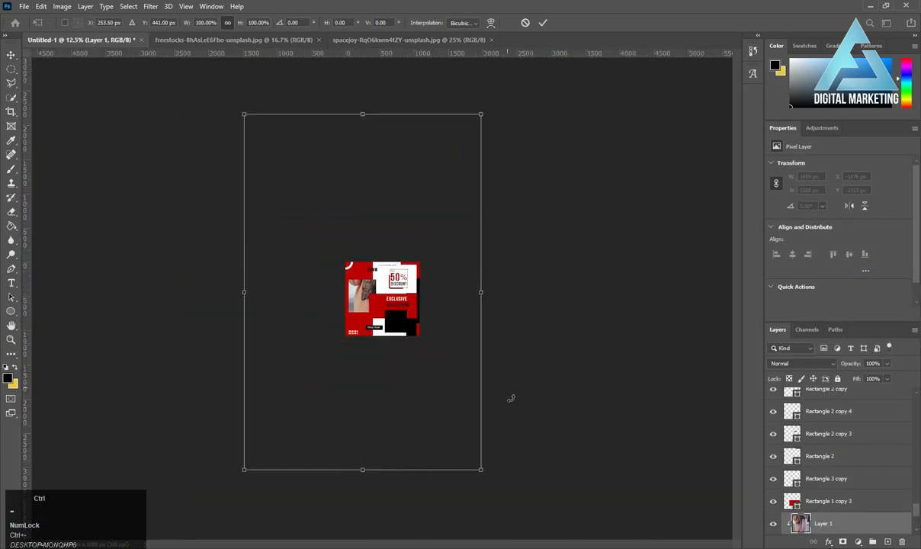
drag(481, 469, 377, 314)
key(ctrl+equal)
key(ctrl+equal)
key(ctrl+equal)
key(ctrl+equal)
key(ctrl+equal)
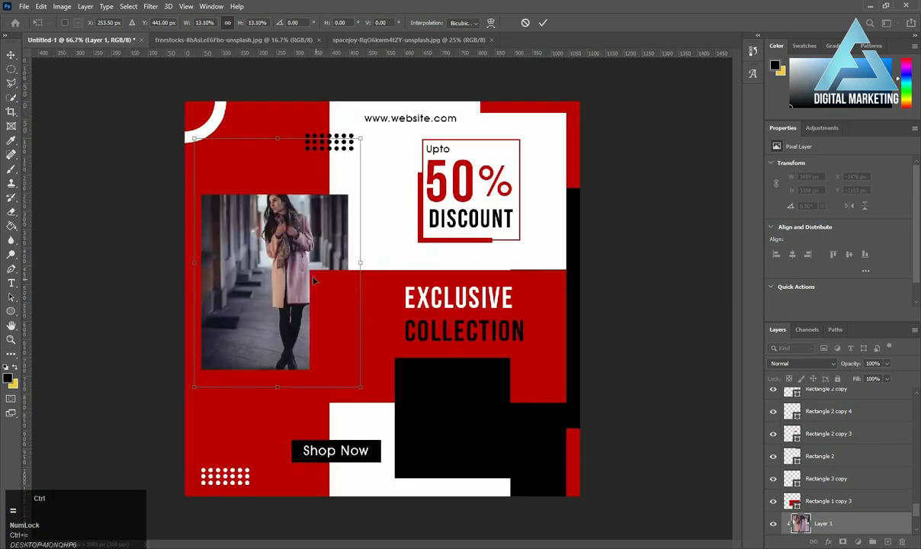
Enlarge and reposition the pink-coat photo within its frame to about 500 × 749 px at X -39 px, Y 146 px.
drag(288, 270, 287, 296)
drag(365, 414, 385, 421)
drag(340, 372, 323, 375)
double_click(323, 374)
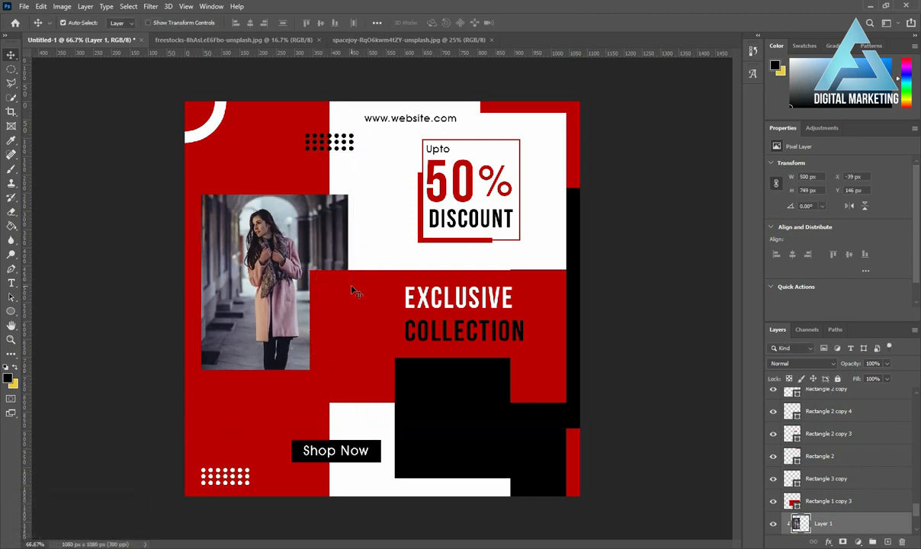
Copy the spacejoy-RqO6kwm4tZY-unsplash photo into the post design and clip it to the black rectangle below the headline.
click(474, 396)
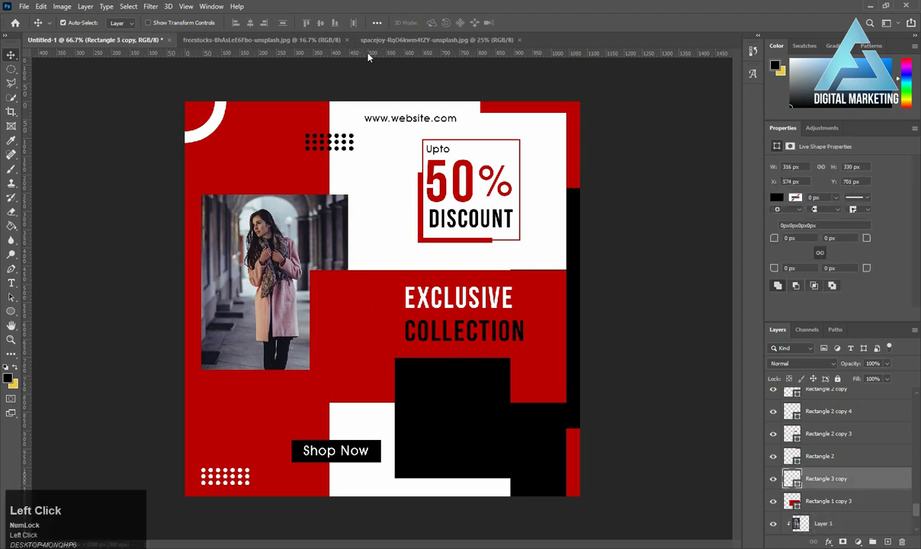
click(352, 41)
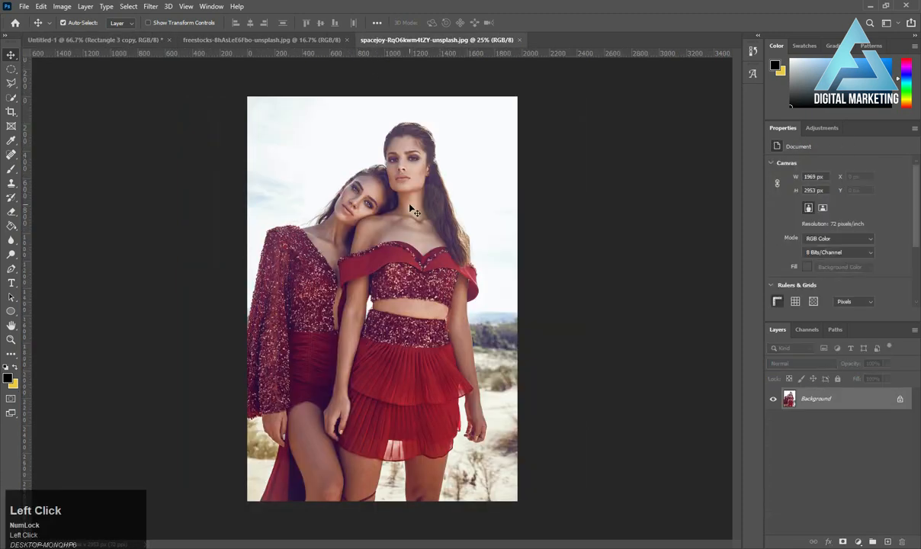
click(122, 40)
drag(474, 422, 514, 429)
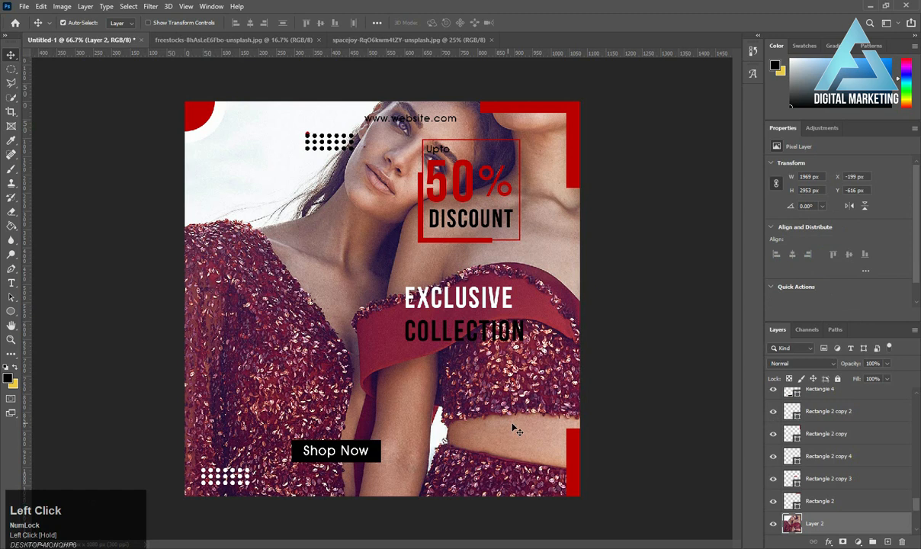
right_click(816, 526)
click(810, 270)
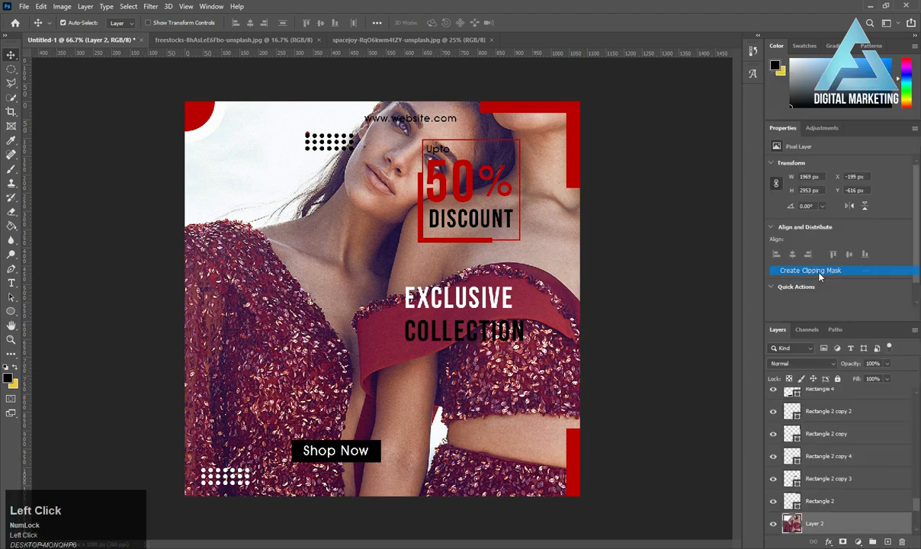
Scale the clipped photo of the two women in red down to about 15.23% around its centre.
key(ctrl+minus)
key(ctrl+minus)
key(ctrl+minus)
key(ctrl+minus)
key(ctrl+minus)
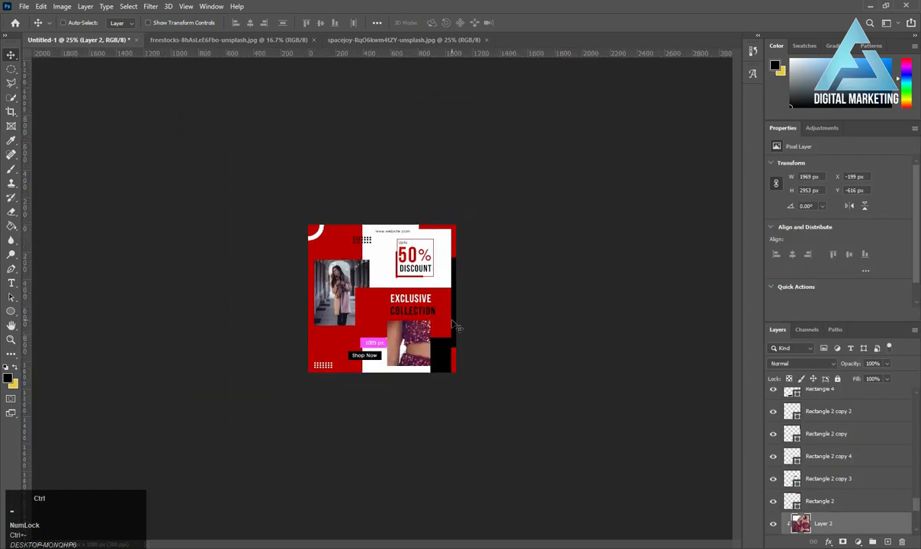
key(ctrl+t)
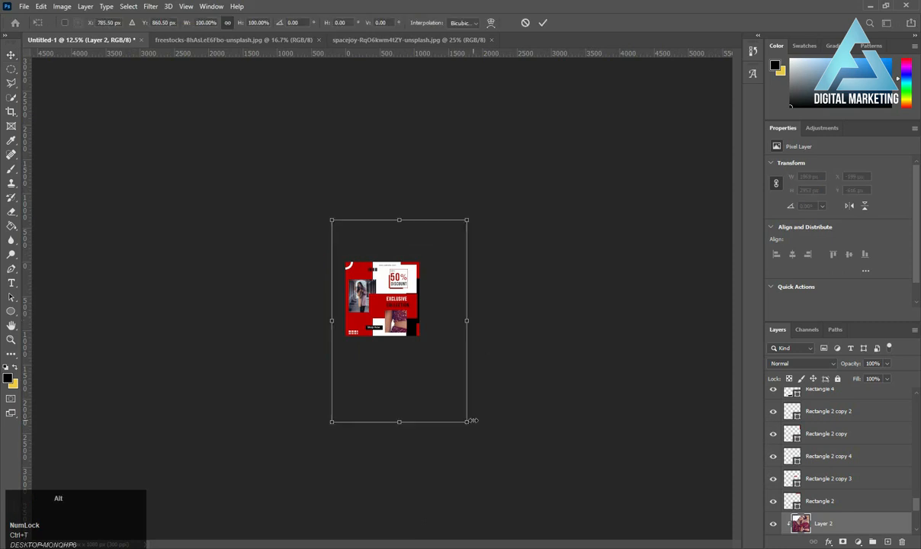
drag(471, 420, 411, 340)
key(ctrl+plus)
key(ctrl+plus)
key(ctrl+plus)
key(ctrl+plus)
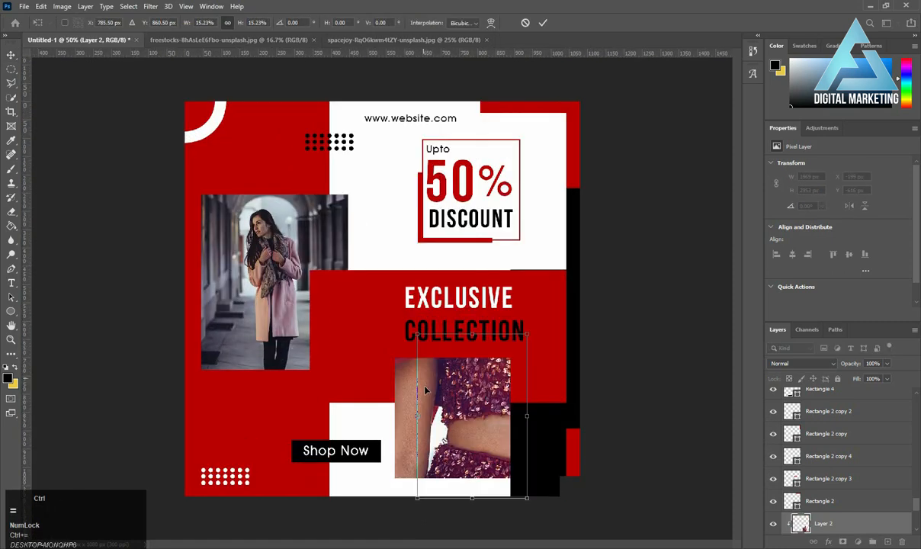
key(ctrl+plus)
key(ctrl+plus)
scroll(494, 449, down, 6)
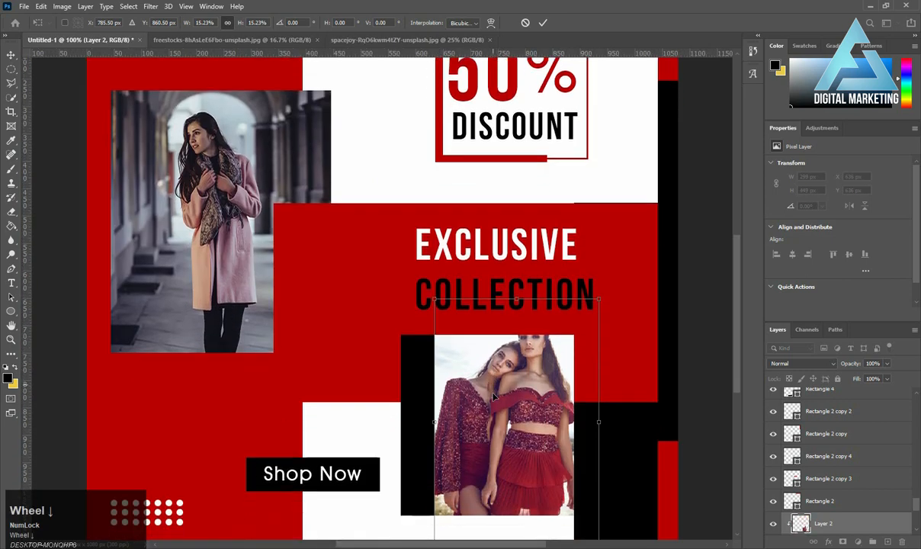
Reposition and enlarge the two-women photo to fill its frame, about 337 × 506 px at X 557 px, Y 672 px.
drag(508, 410, 474, 429)
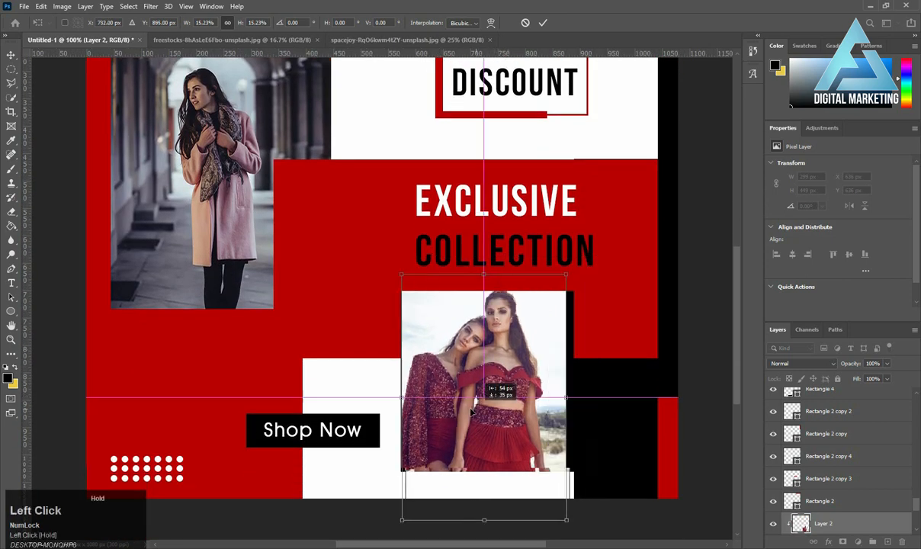
drag(564, 517, 548, 473)
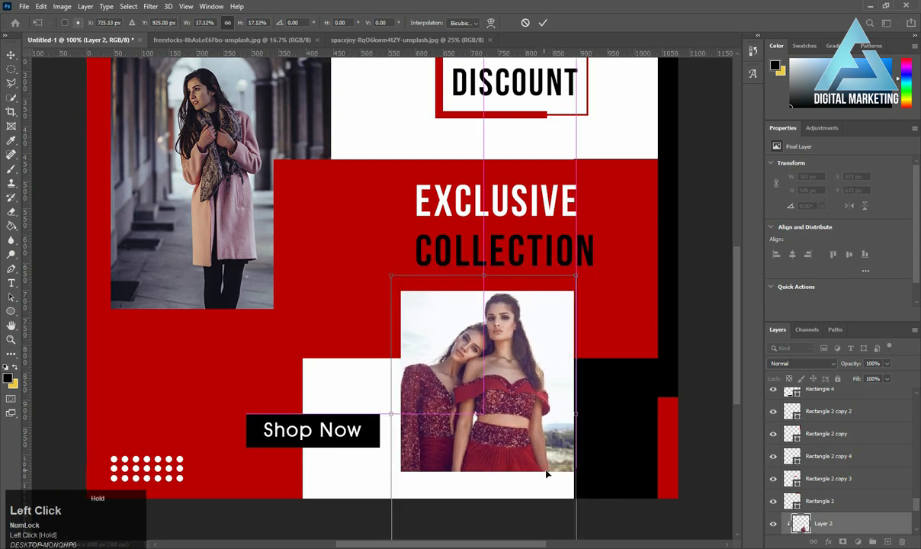
key(Return)
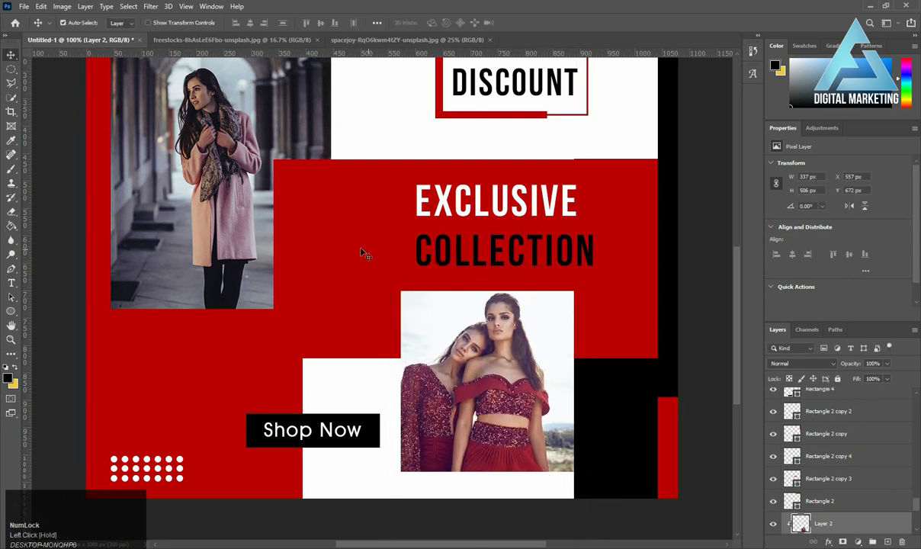
Move the red headline block up and trim its top to 292 px high at Y 410 px, and shift the headline to X 569.86 px, Y 450.5 px.
drag(328, 288, 329, 216)
scroll(329, 217, up, 5)
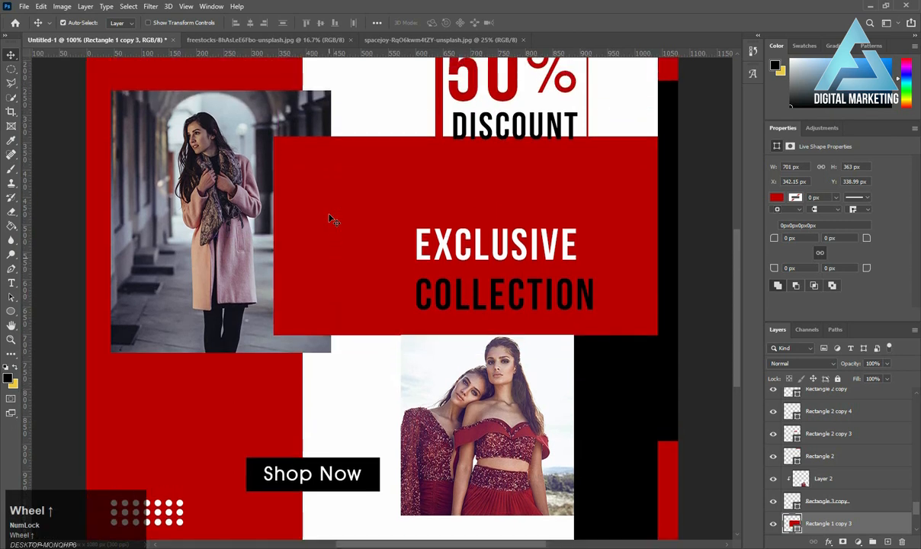
key(ctrl+t)
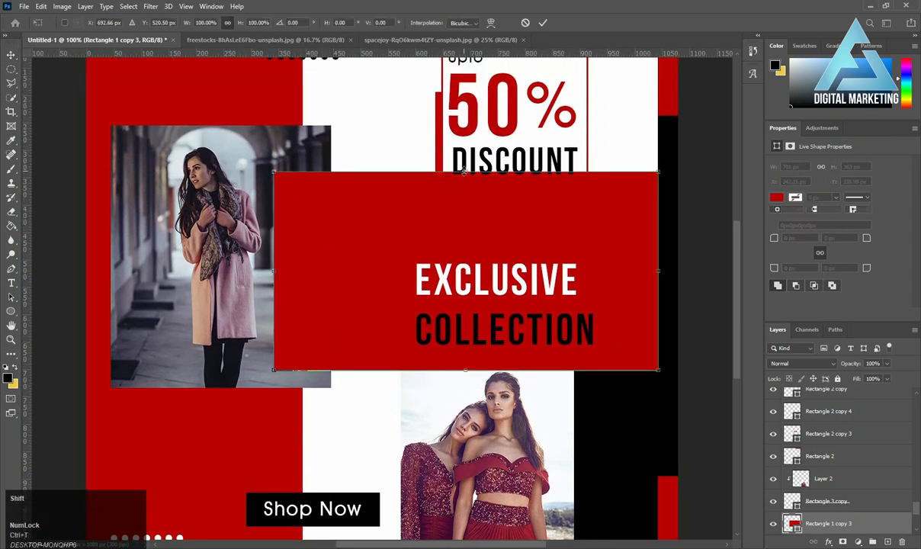
drag(465, 172, 462, 209)
key(Return)
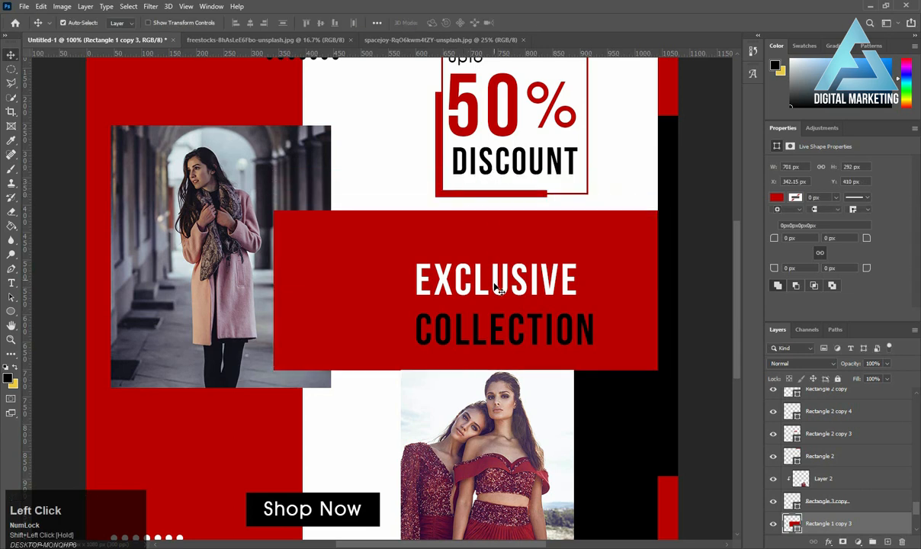
drag(423, 321, 405, 307)
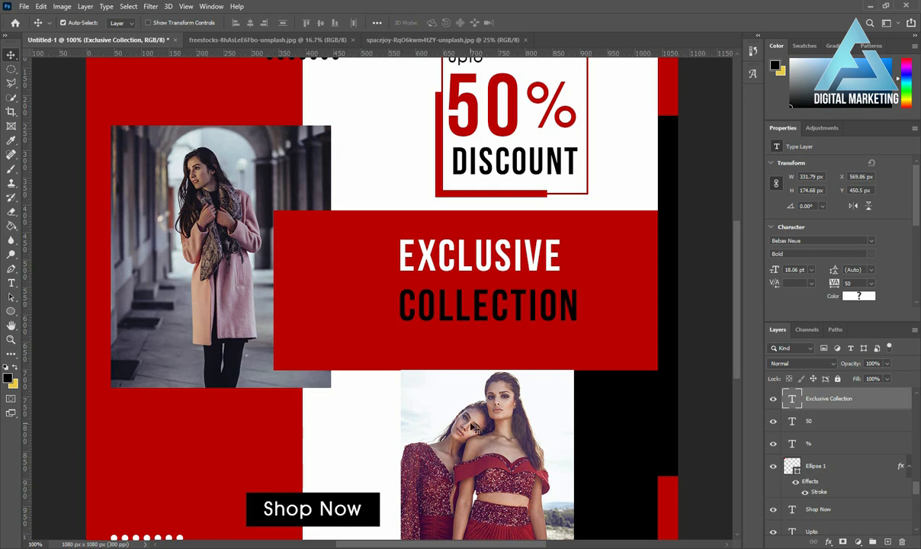
Move the two-women photo together with its frame rectangle straight up so the frame sits at about Y 640 px.
click(443, 401)
scroll(829, 527, down, 2)
scroll(829, 528, down, 1)
ctrl+click(829, 478)
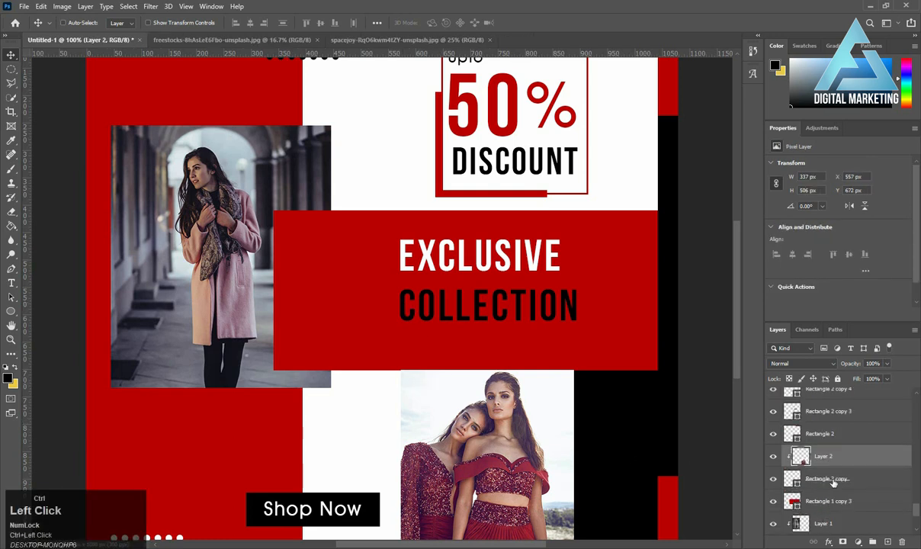
key(ctrl+t)
drag(537, 437, 533, 403)
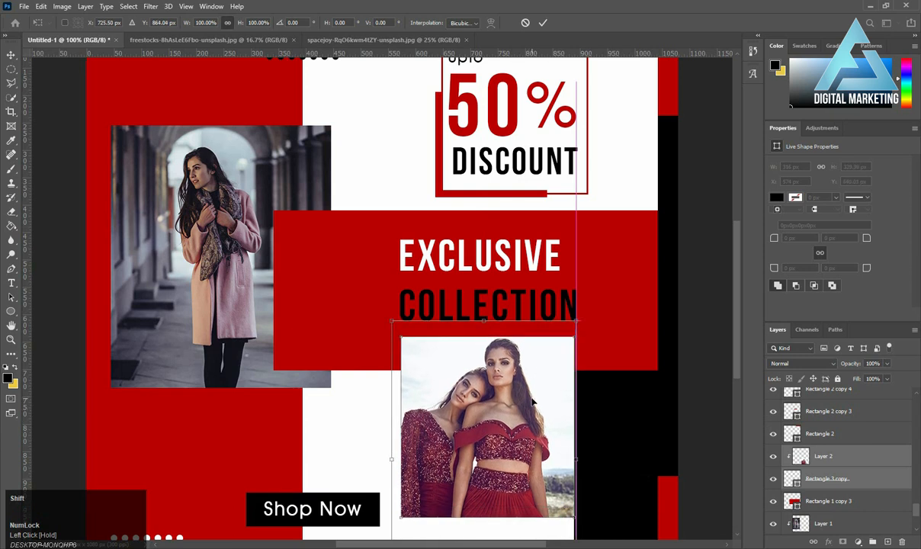
key(Return)
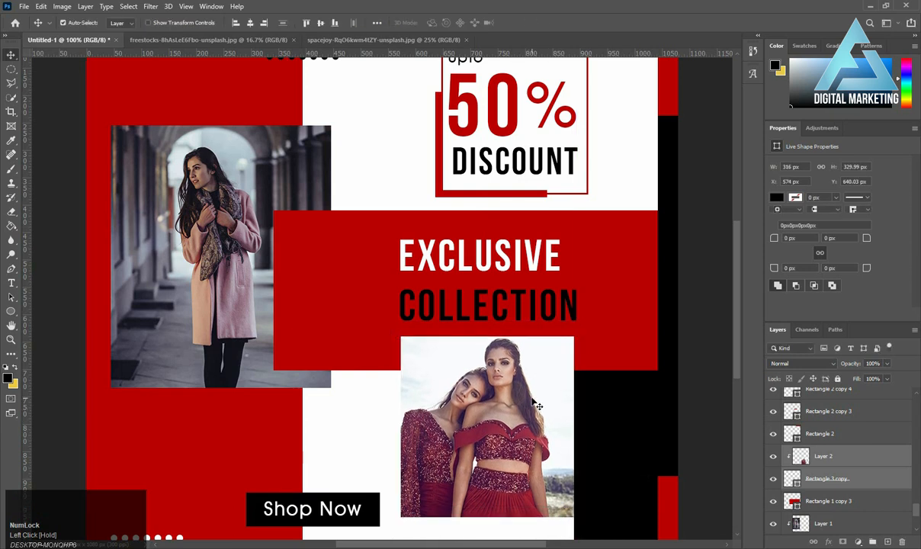
key(ctrl+minus)
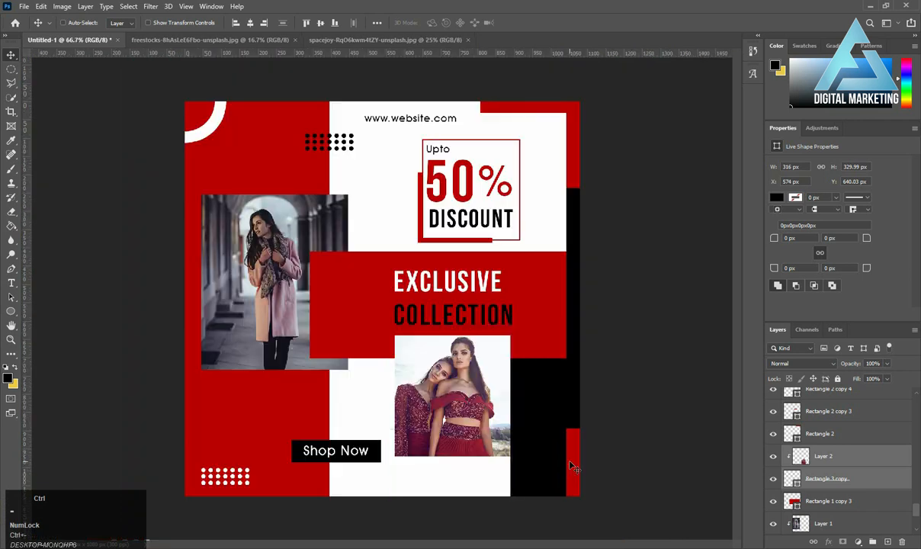
scroll(517, 375, down, 1)
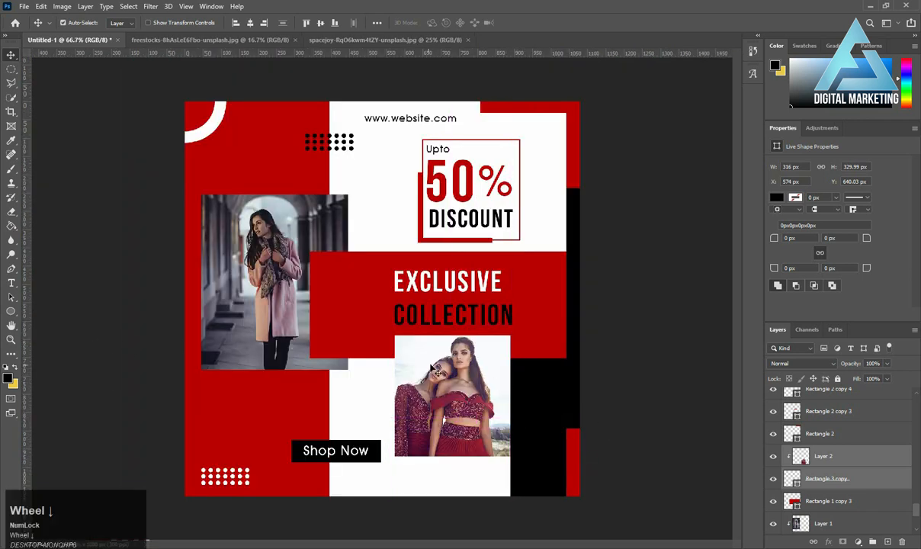
click(493, 351)
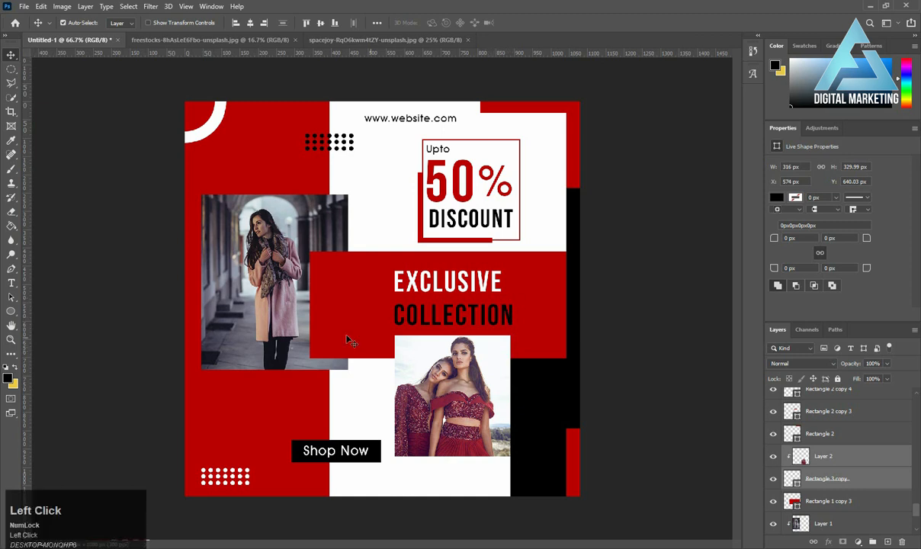
Draw a rectangle about 287 × 162 px and place it over the right edge of the lower photo at X 808 px, Y 704 px.
right_click(11, 311)
right_click(10, 311)
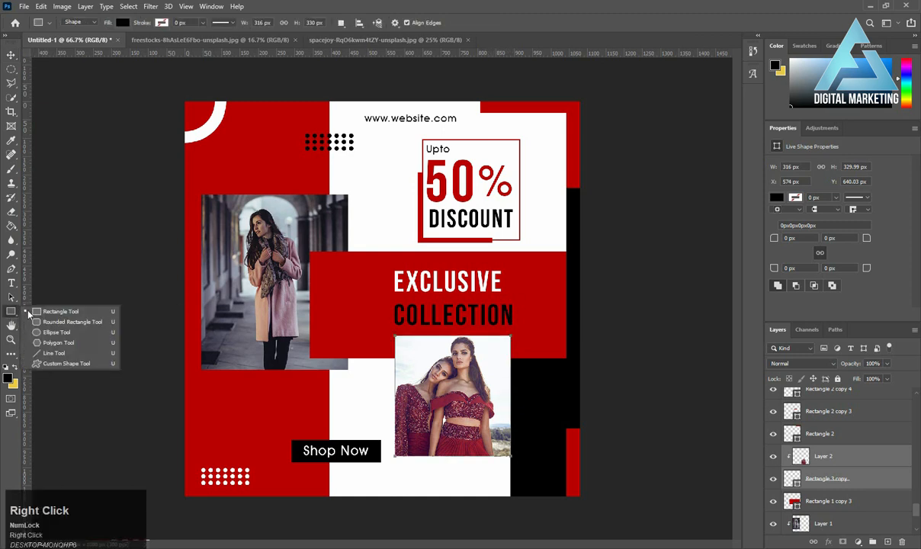
click(46, 294)
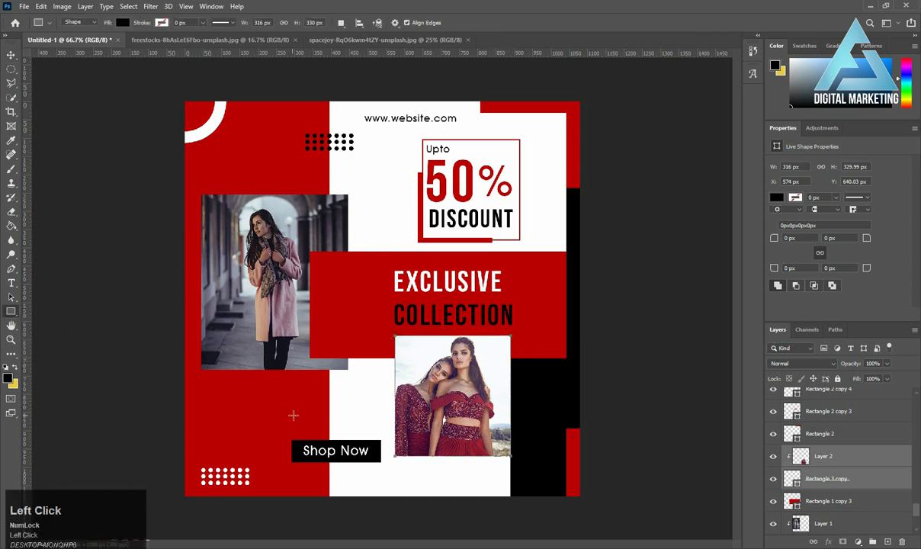
drag(300, 394, 405, 455)
click(11, 55)
drag(369, 412, 523, 379)
Fill the new rectangle with white and bring its layer to the top of the layer stack.
click(778, 198)
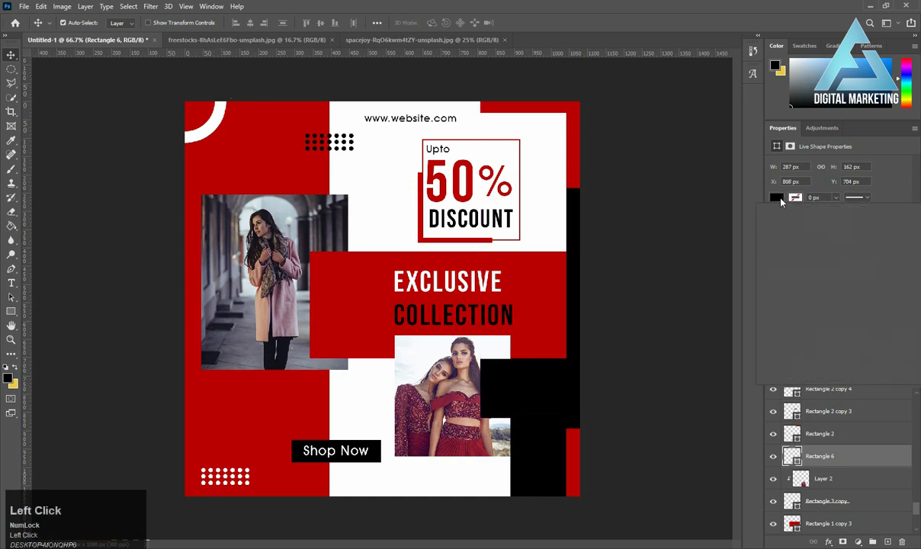
click(770, 256)
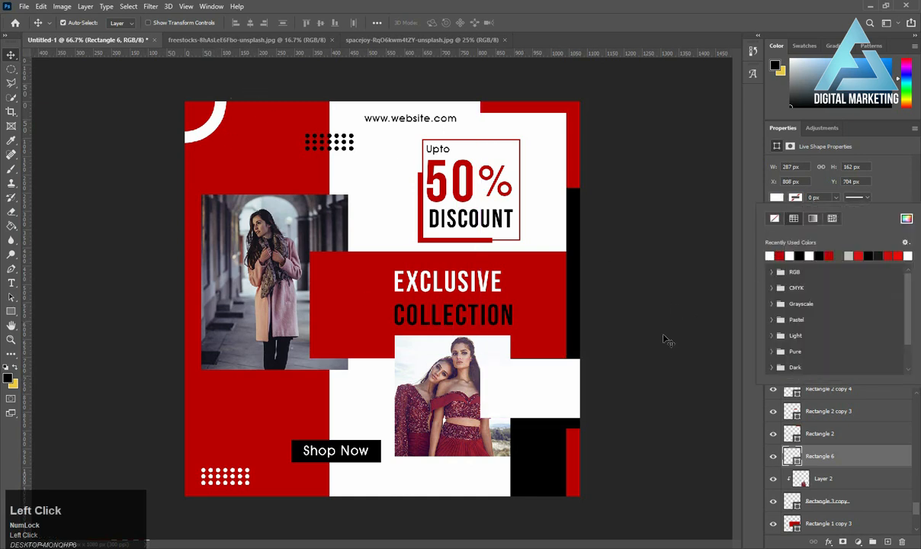
click(832, 458)
drag(832, 457, 826, 415)
scroll(824, 419, up, 3)
drag(819, 503, 820, 401)
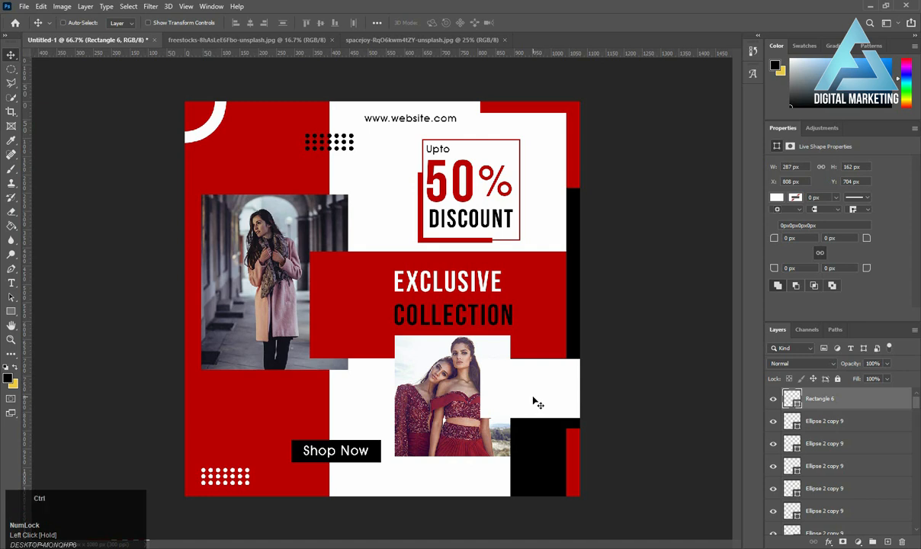
Resize the white rectangle to about 199 × 193 px at Y 702 px so it starts at the photo's right edge and meets the red block.
key(ctrl+t)
drag(482, 390, 510, 390)
drag(589, 389, 583, 389)
drag(546, 362, 545, 358)
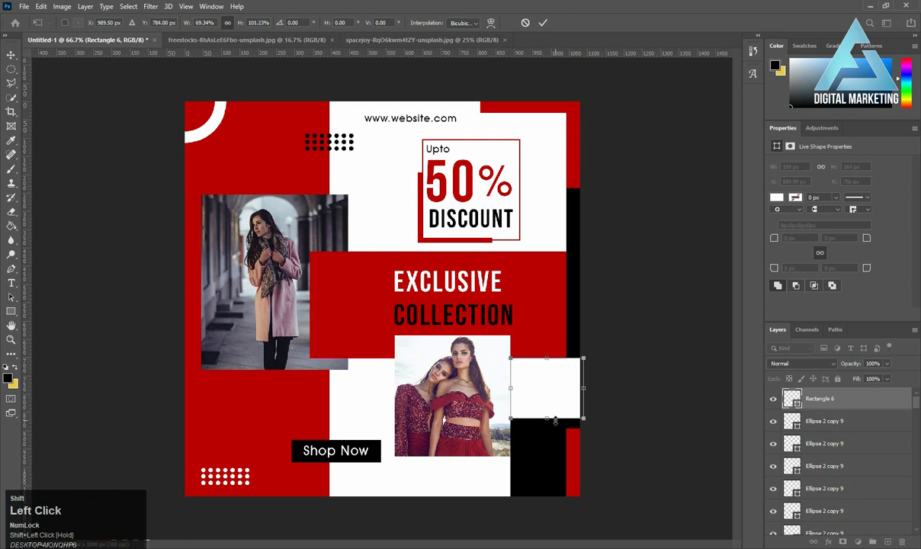
drag(550, 419, 551, 428)
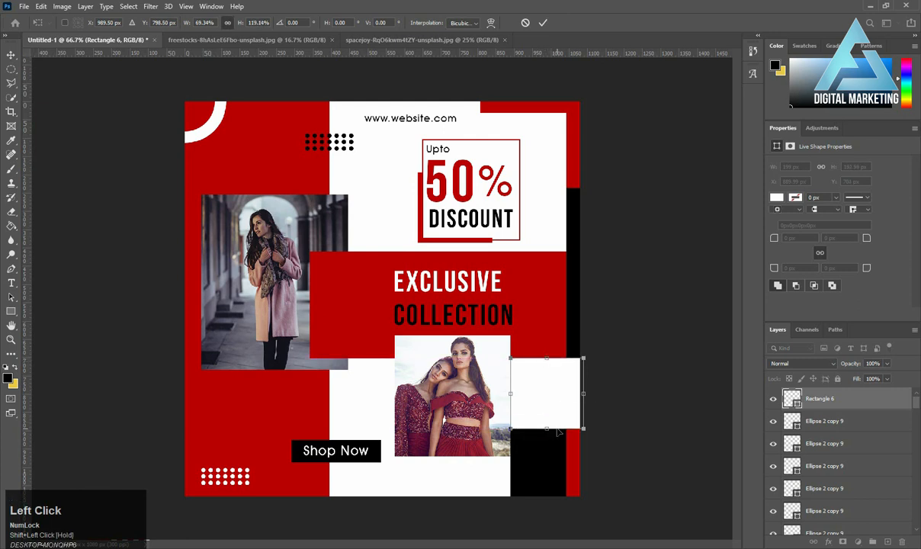
key(Return)
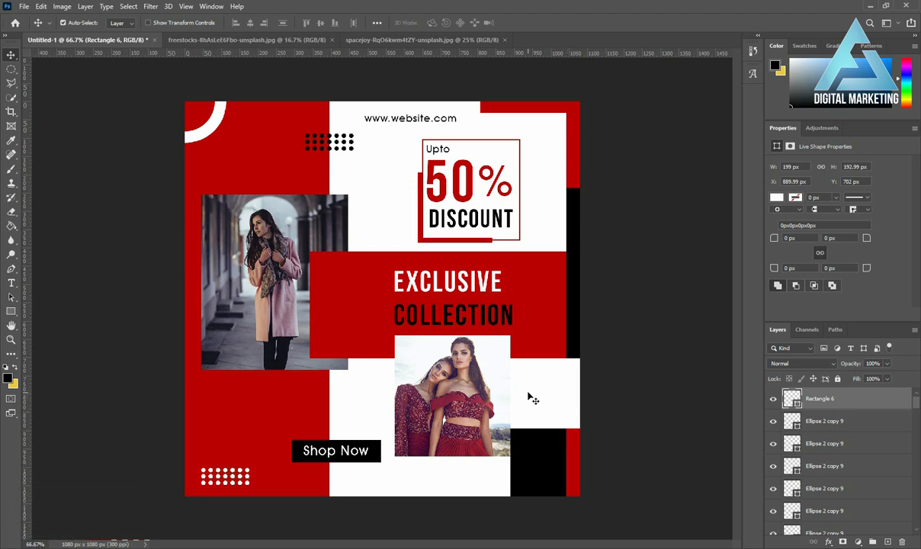
Nudge the Exclusive Collection headline up to Y 440.5 px.
key(ctrl+minus)
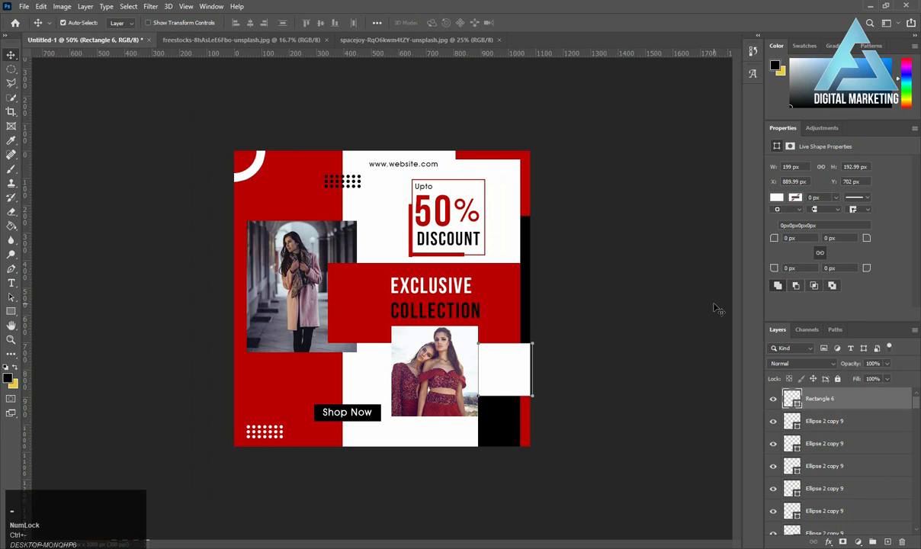
click(432, 288)
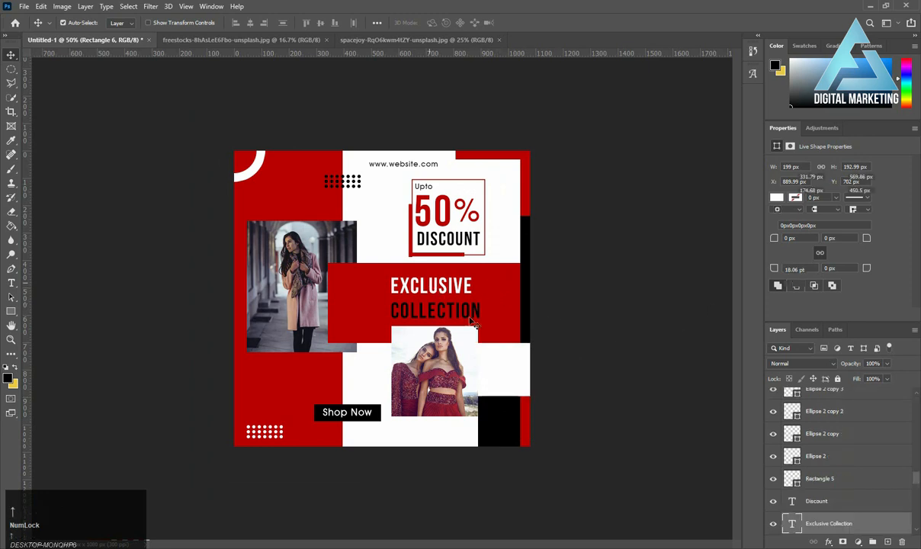
key(Up)
key(Up)
key(Up)
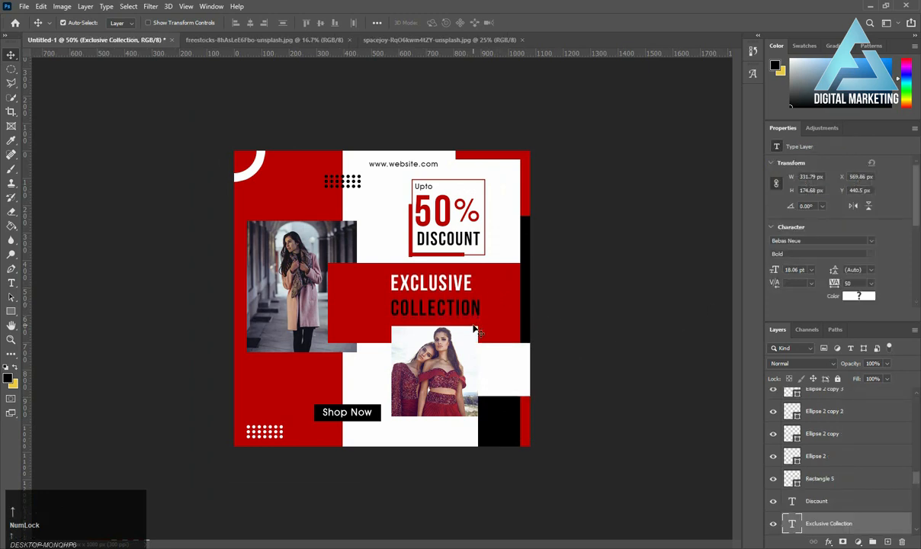